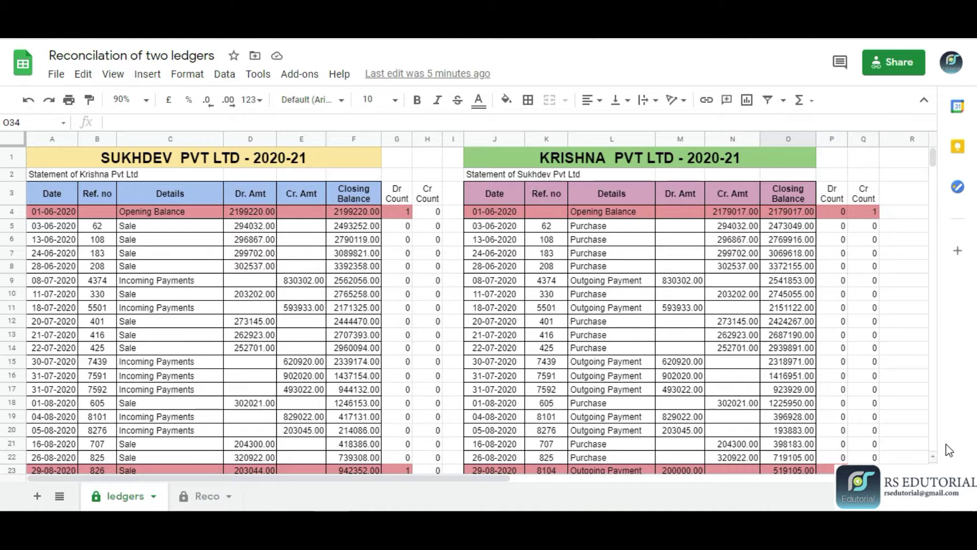
Compare the sale and payment amounts in the Dr. Amt and Cr. Amt columns of the two ledgers
click(546, 239)
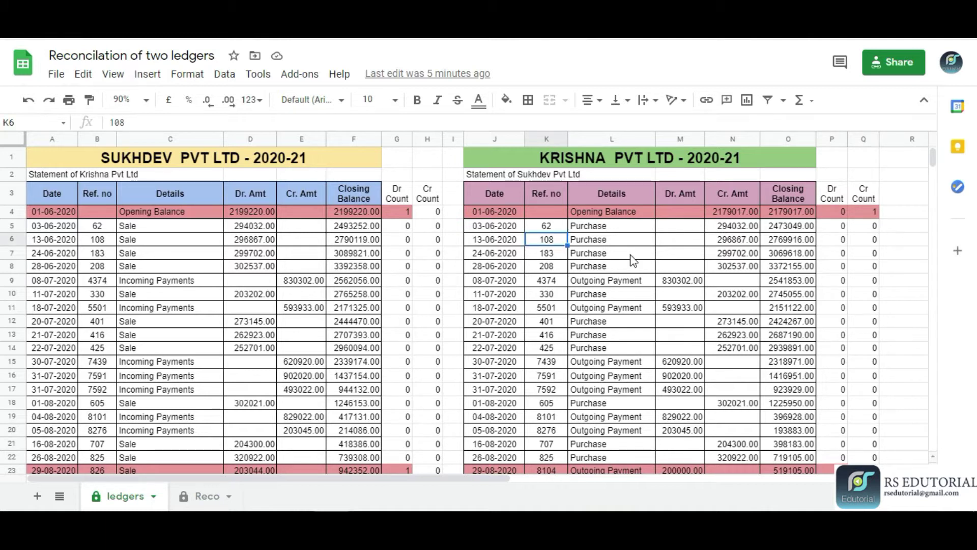
click(272, 229)
click(257, 266)
click(252, 226)
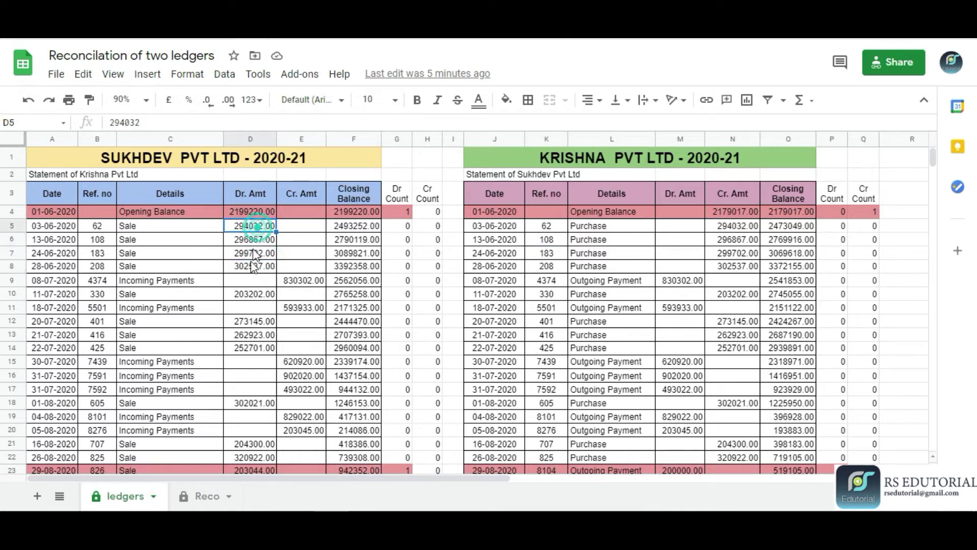
click(249, 280)
click(296, 281)
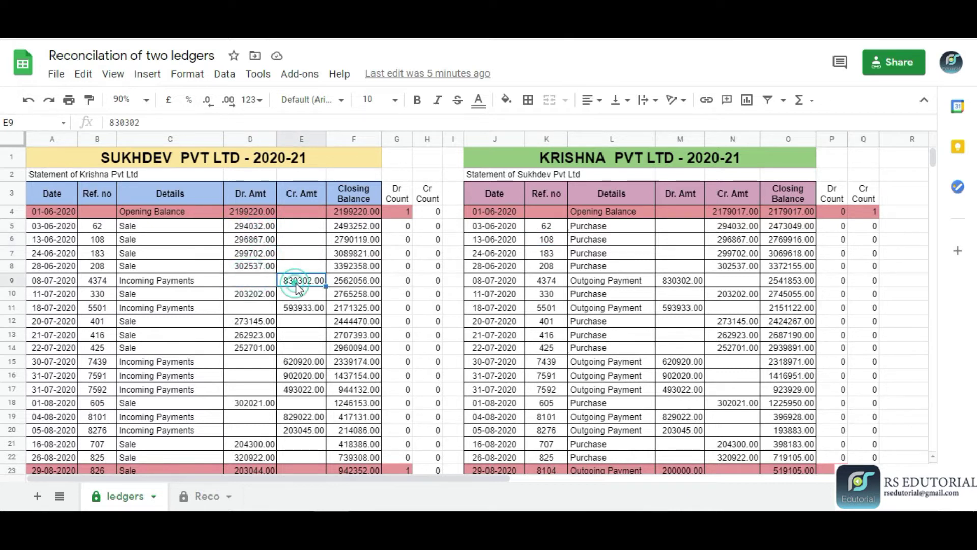
Set the Sukhdev ledger's debit amount for reference 108 in D6 to 296867.24
click(262, 240)
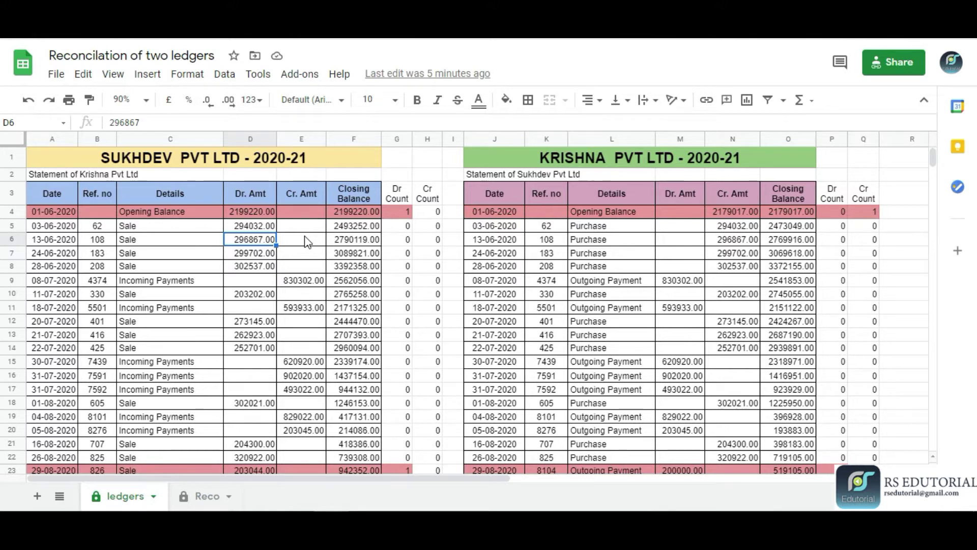
click(173, 123)
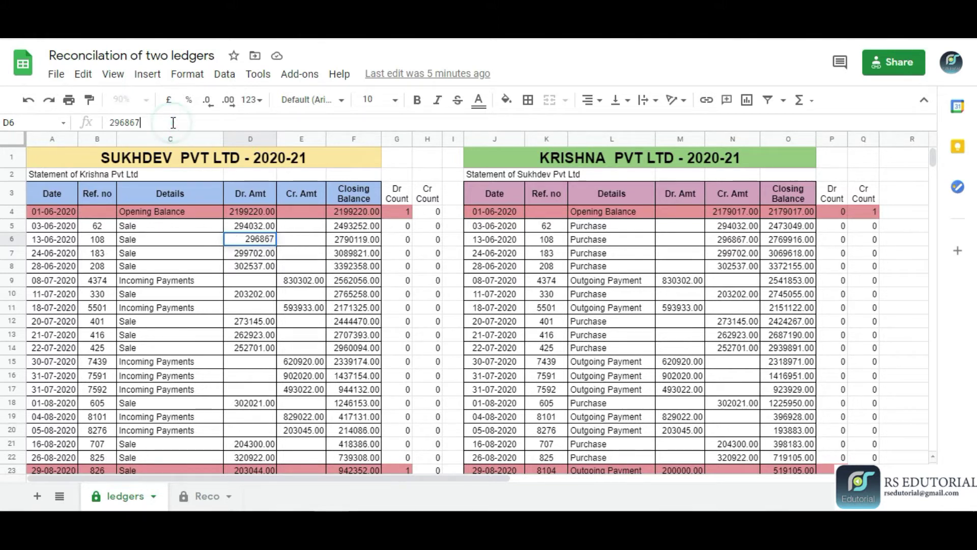
text(.24)
key(Return)
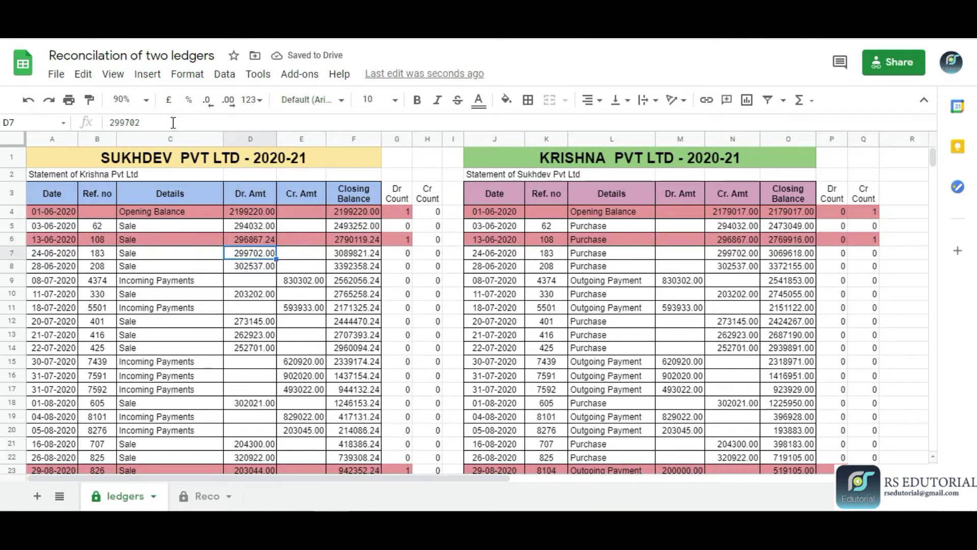
Set the Krishna ledger's credit amount for reference 108 in N6 to 296867.24
click(738, 244)
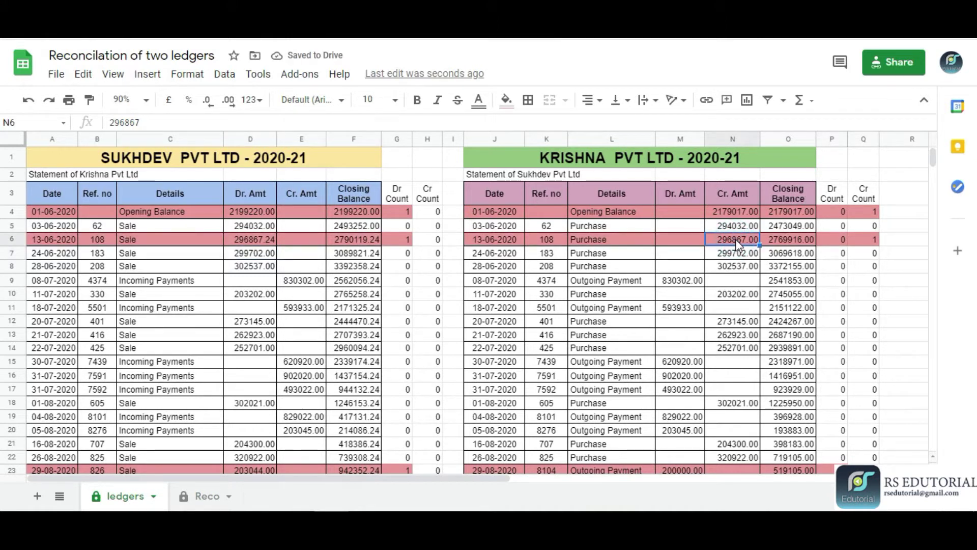
click(268, 122)
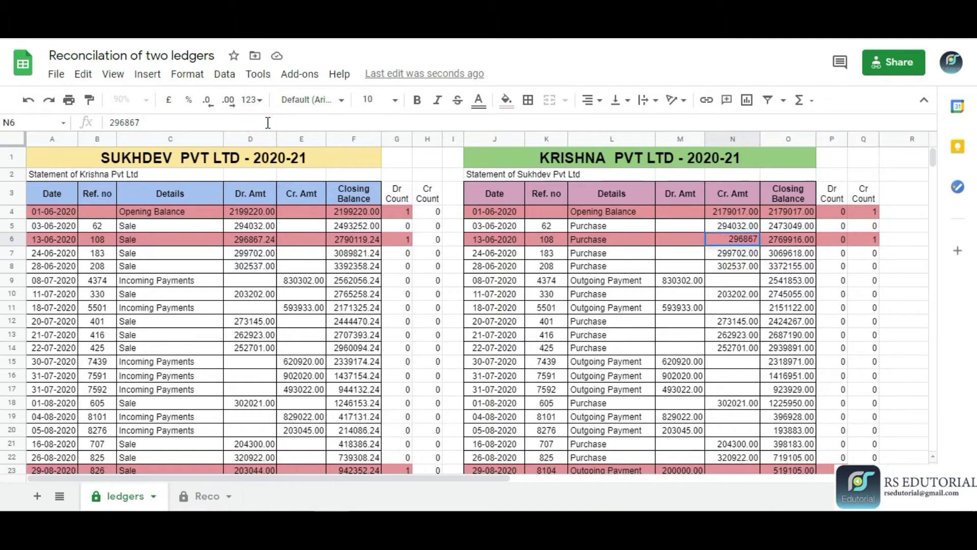
text(.24)
key(Return)
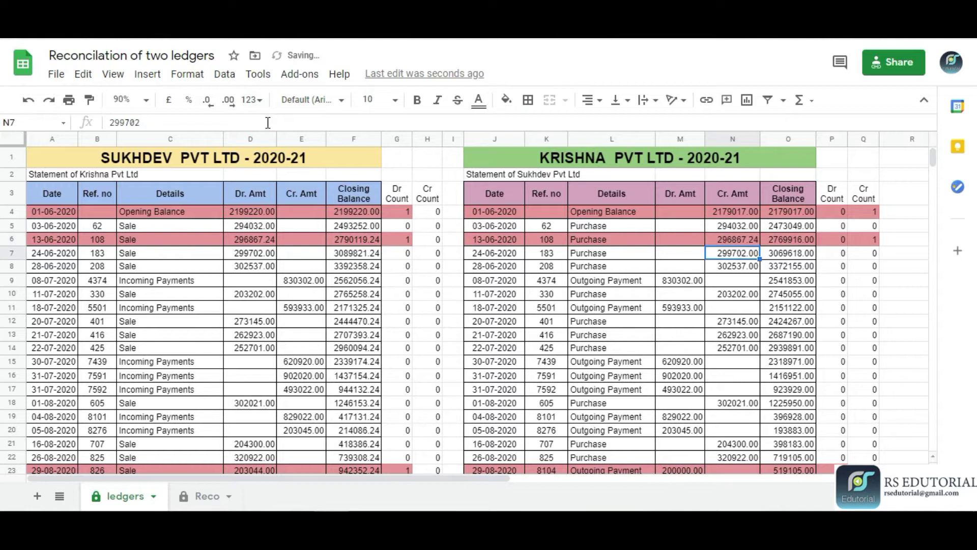
Undo the decimal edits to N6 and D6, and check the last rows of both ledgers
key(ctrl+z)
key(ctrl+z)
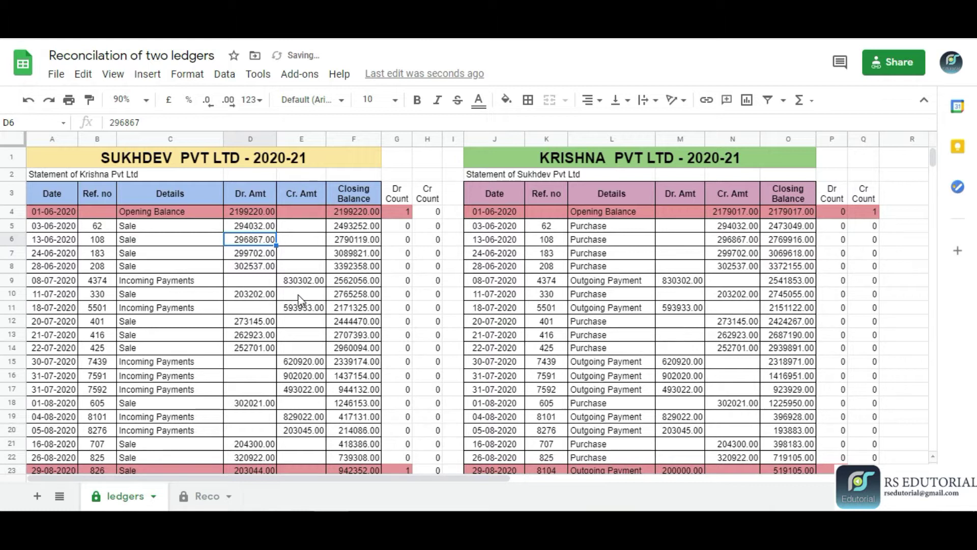
scroll(268, 297, down, 3)
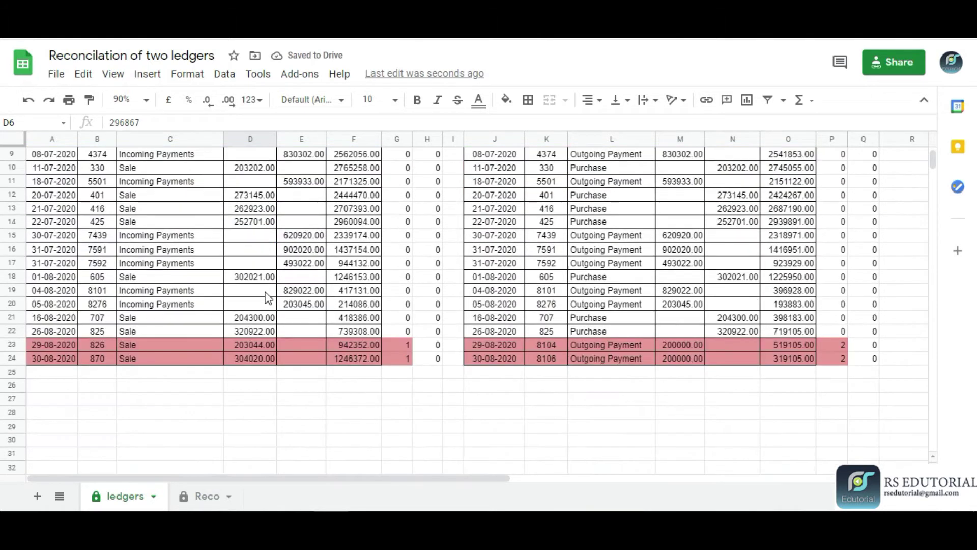
scroll(269, 296, up, 3)
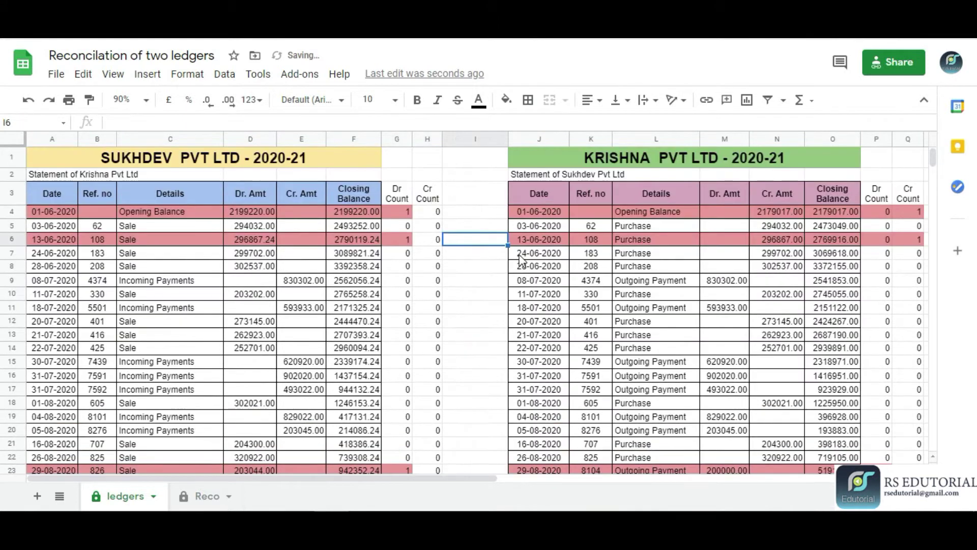
Enter =round(D6) in I6 and accept the suggested auto-fill to round the remaining debit amounts down column I
text(=roun)
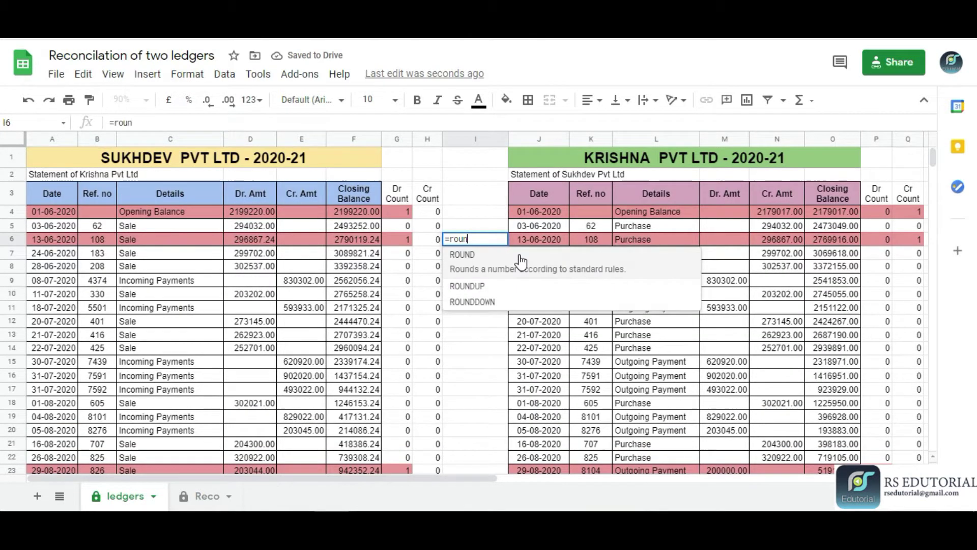
text(d()
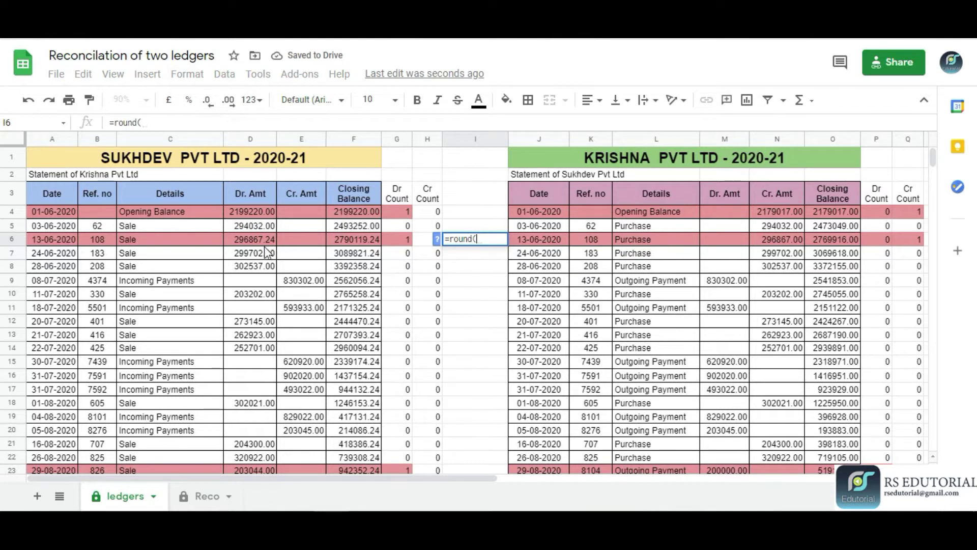
click(264, 245)
text())
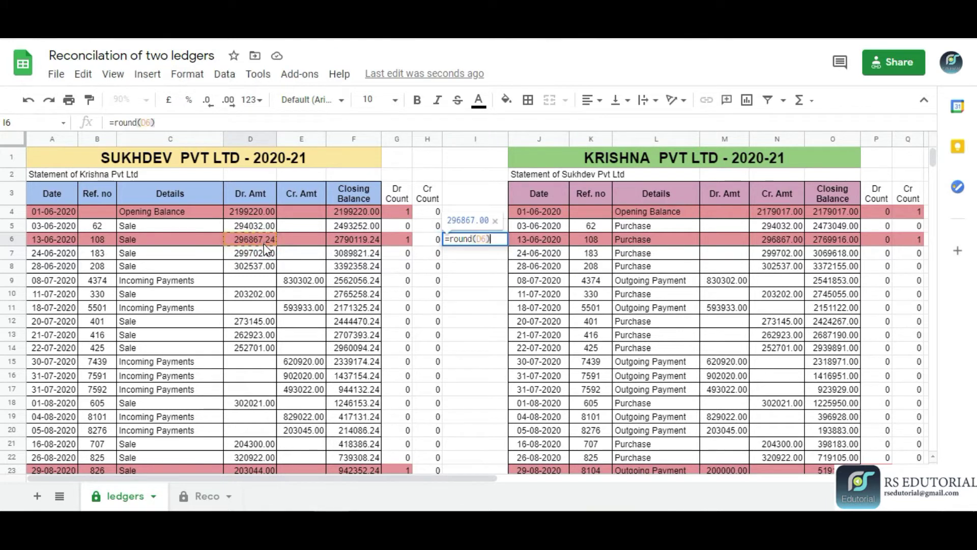
key(Return)
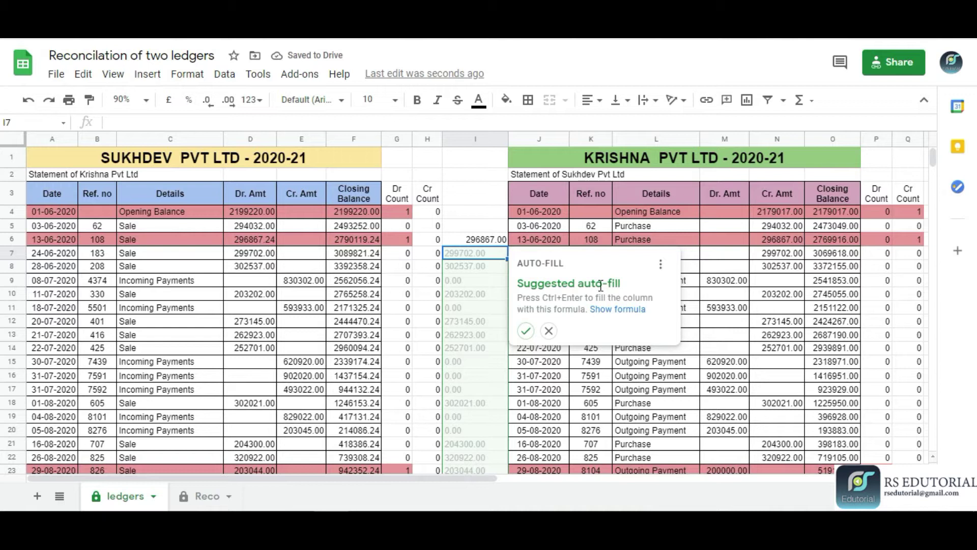
click(526, 331)
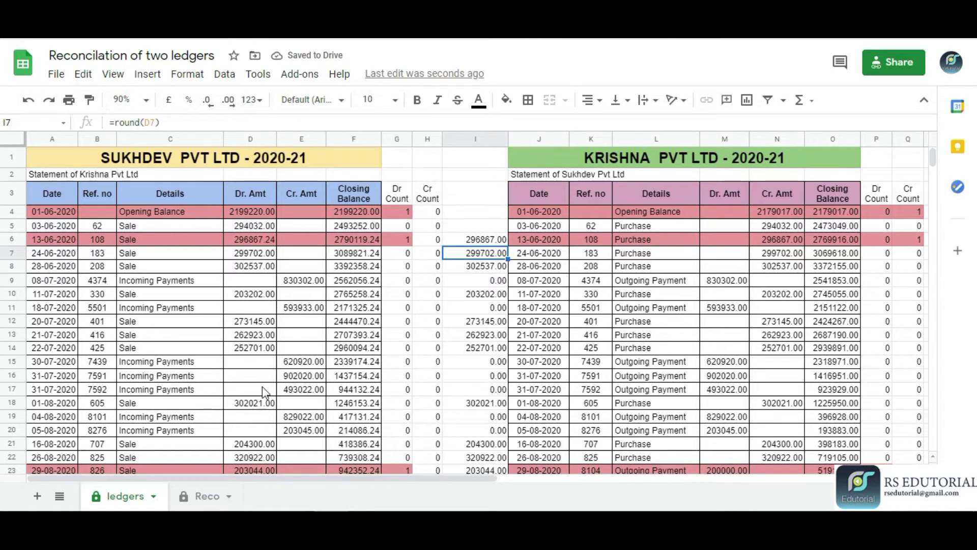
Clear the rounding formulas from column I and narrow the column between the two ledgers
click(481, 137)
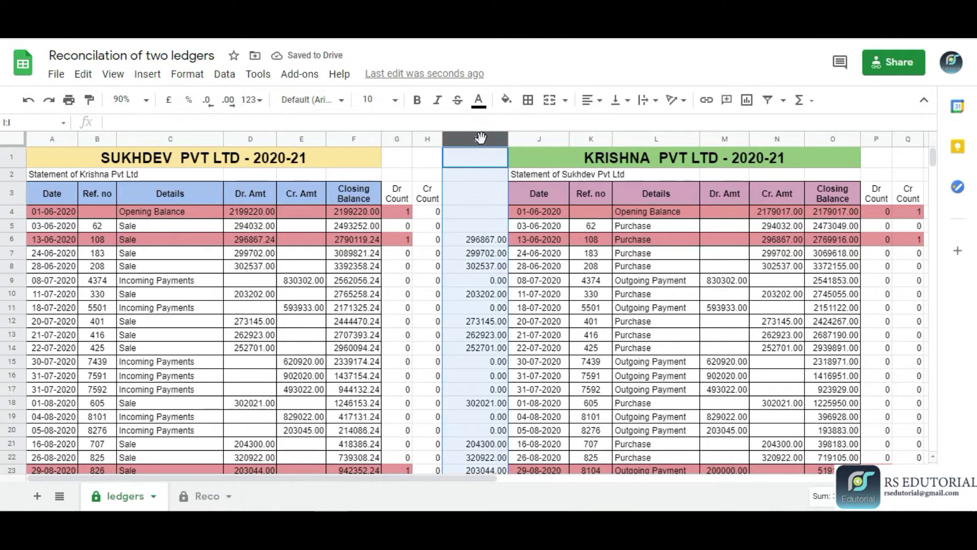
key(Delete)
click(514, 192)
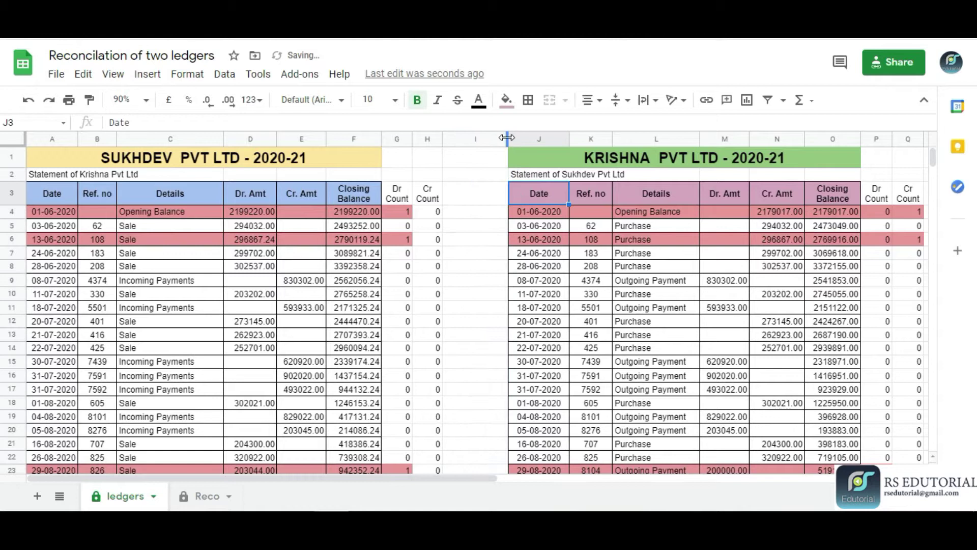
drag(508, 136, 475, 150)
Set the Sukhdev ledger's debit amount for reference 108 in D6 back to the whole number 296867
click(264, 244)
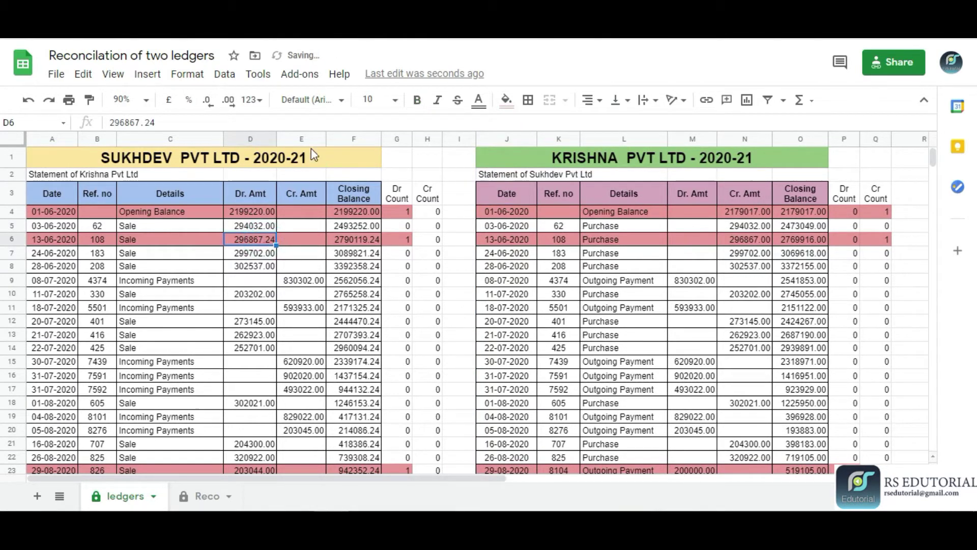
click(256, 123)
key(BackSpace)
key(BackSpace)
key(BackSpace)
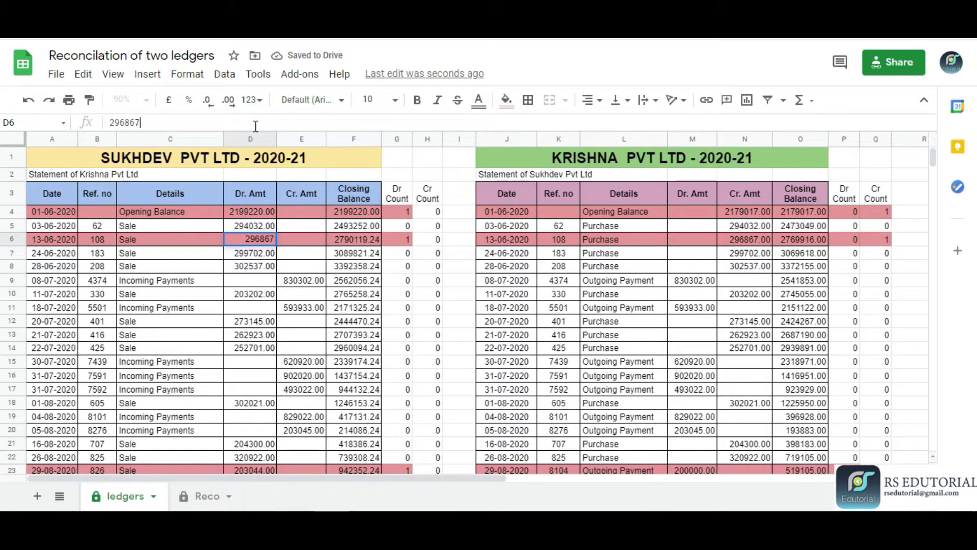
key(Return)
Examine the Sukhdev ledger's entries and the COUNTIF formulas in its Dr Count column
click(362, 269)
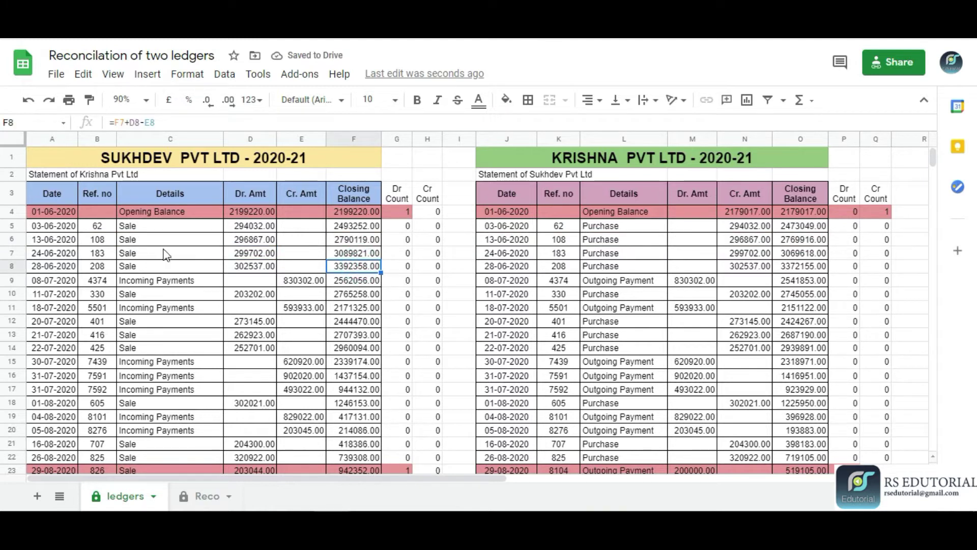
drag(74, 217, 95, 239)
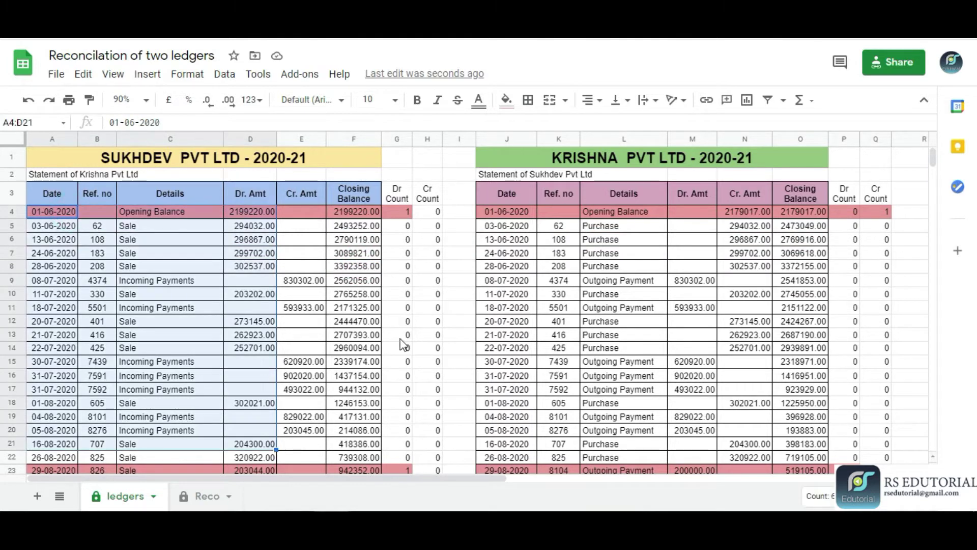
click(319, 227)
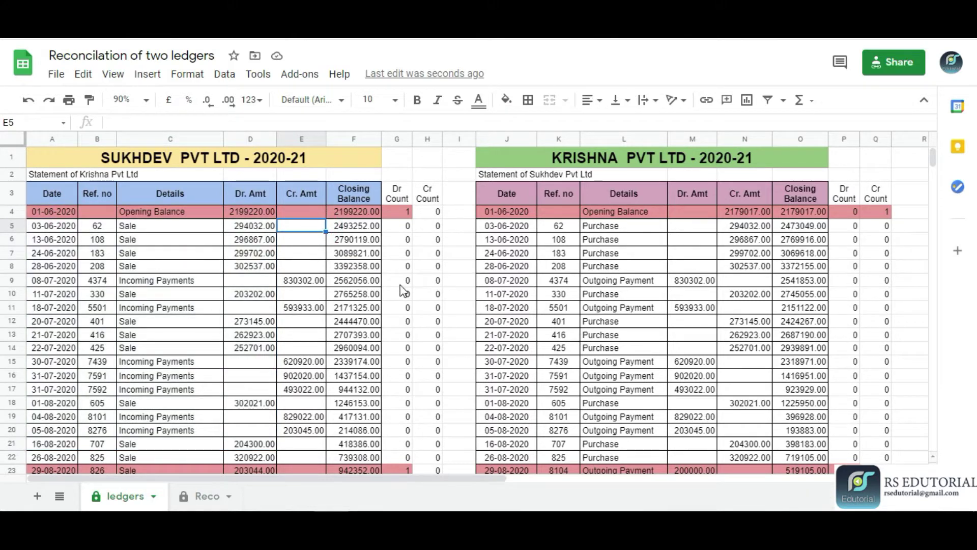
click(402, 265)
click(402, 225)
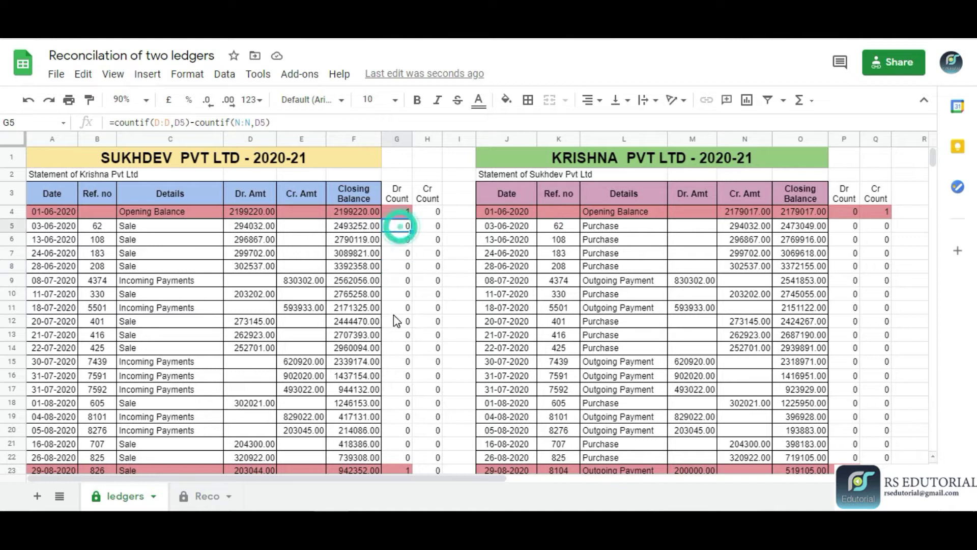
click(400, 308)
click(402, 239)
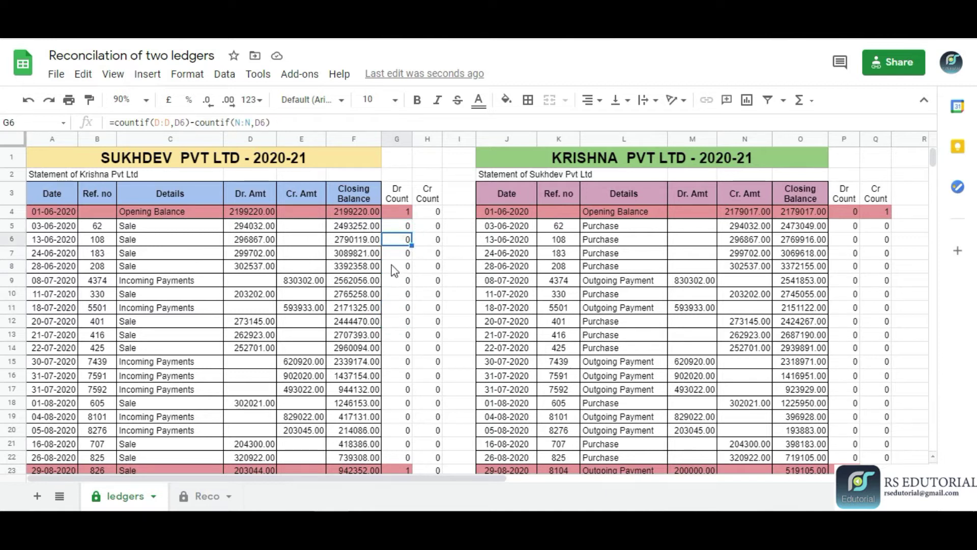
click(255, 254)
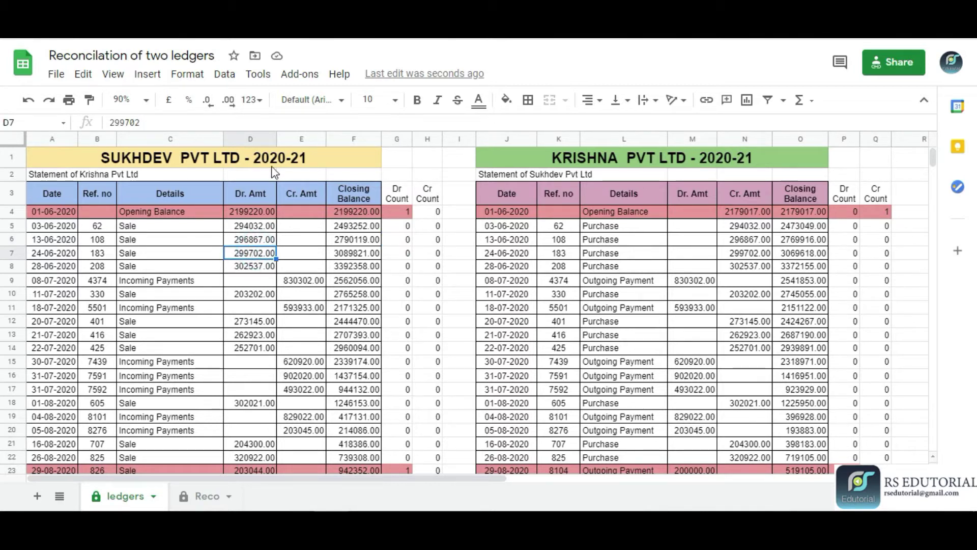
click(405, 226)
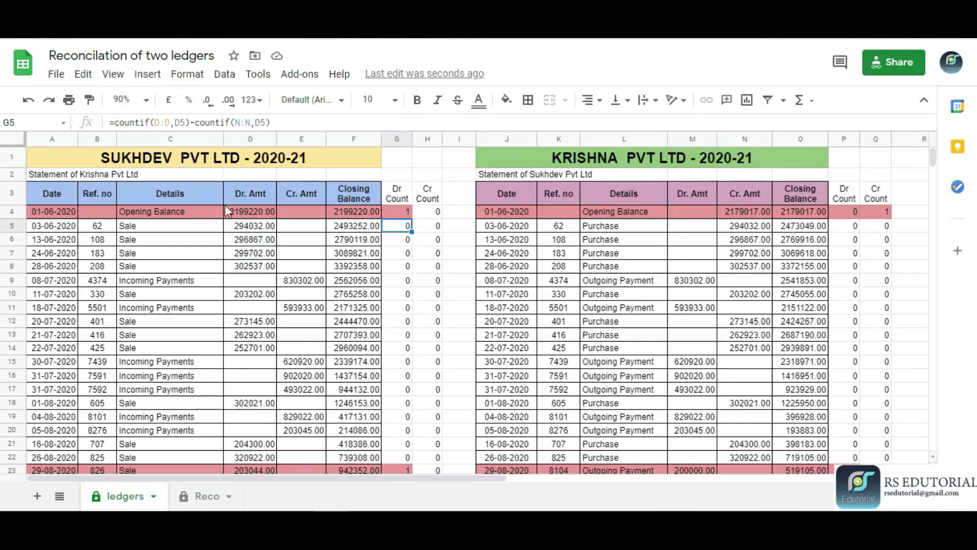
Examine how the Dr Count formulas in P7 and G6 compare debit amounts with the other ledger's credit amounts
click(750, 297)
drag(692, 306, 693, 322)
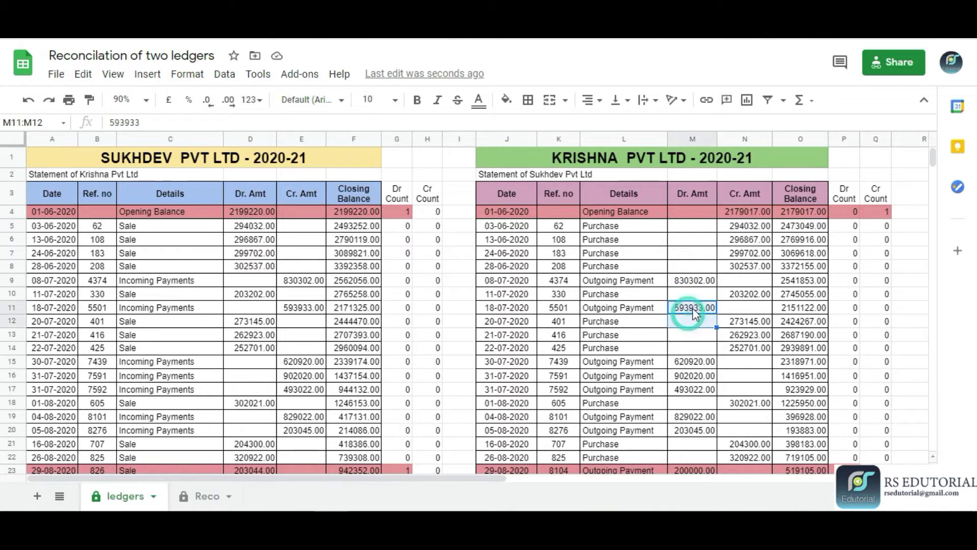
click(697, 254)
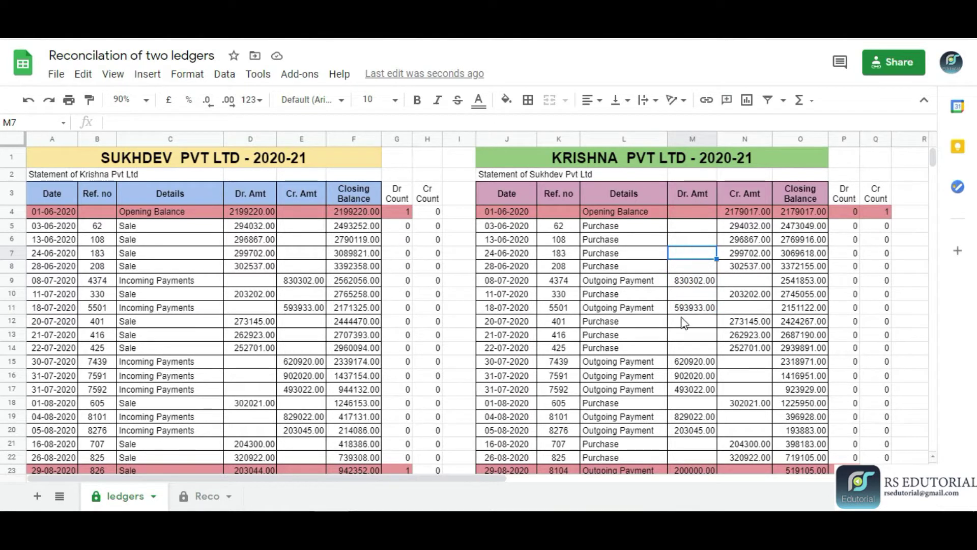
click(855, 253)
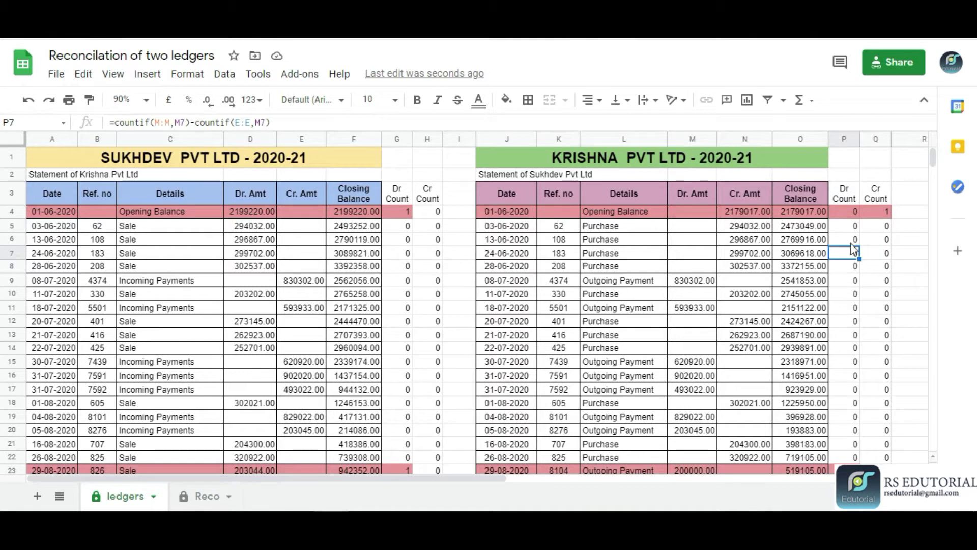
click(401, 240)
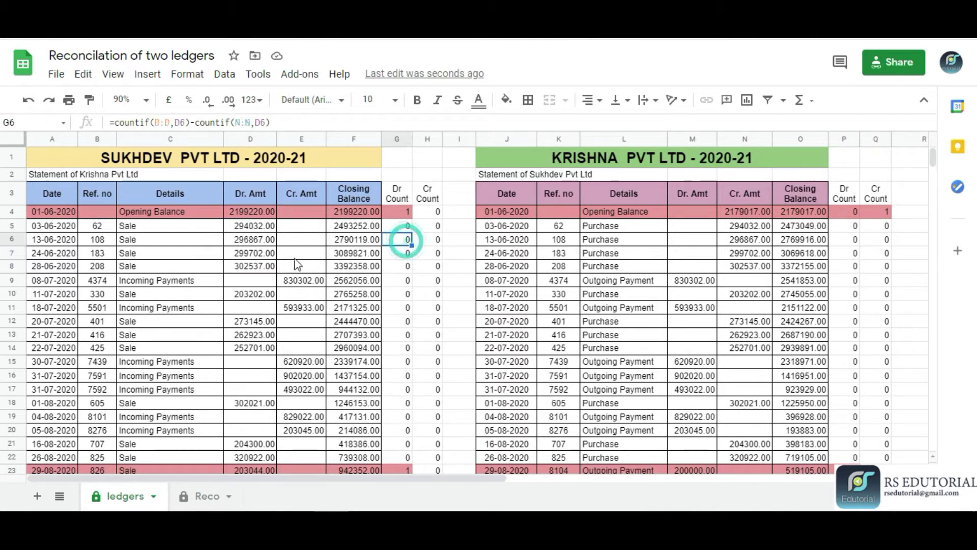
click(255, 139)
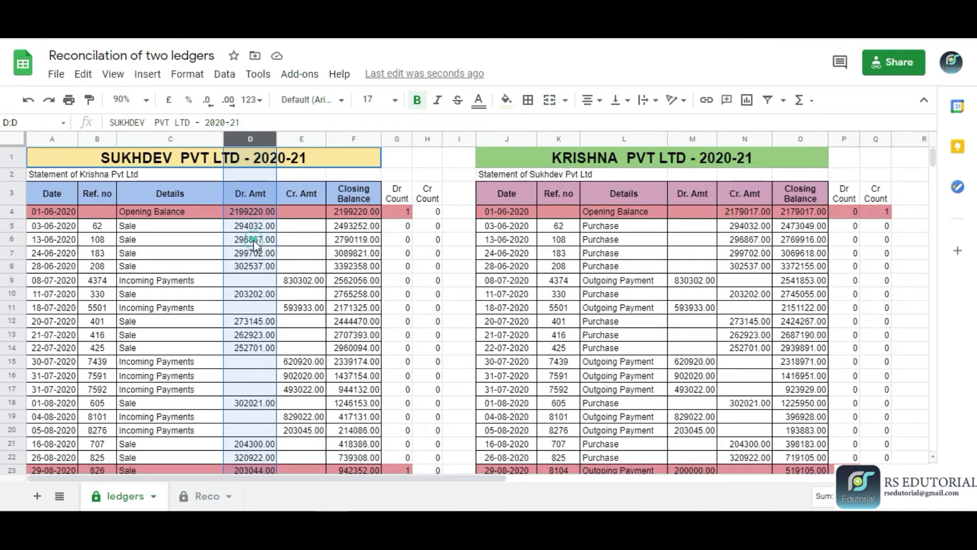
click(254, 244)
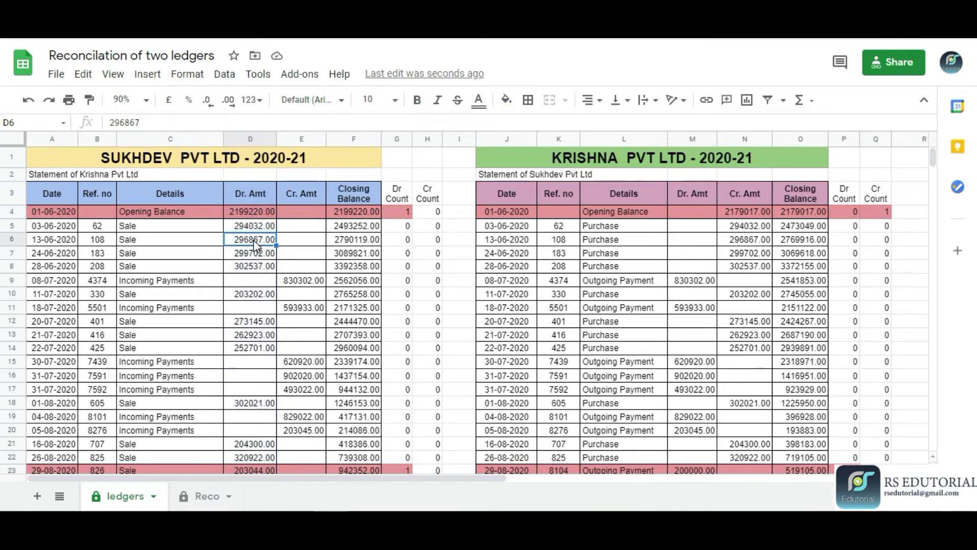
click(733, 243)
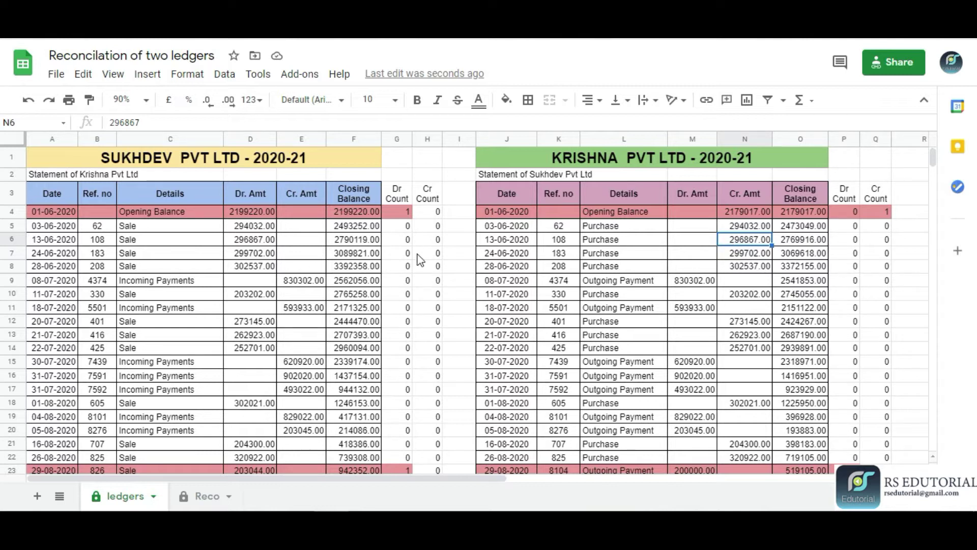
Review the conditional formatting rule that highlights Sukhdev ledger rows based on the Dr Count column
click(408, 240)
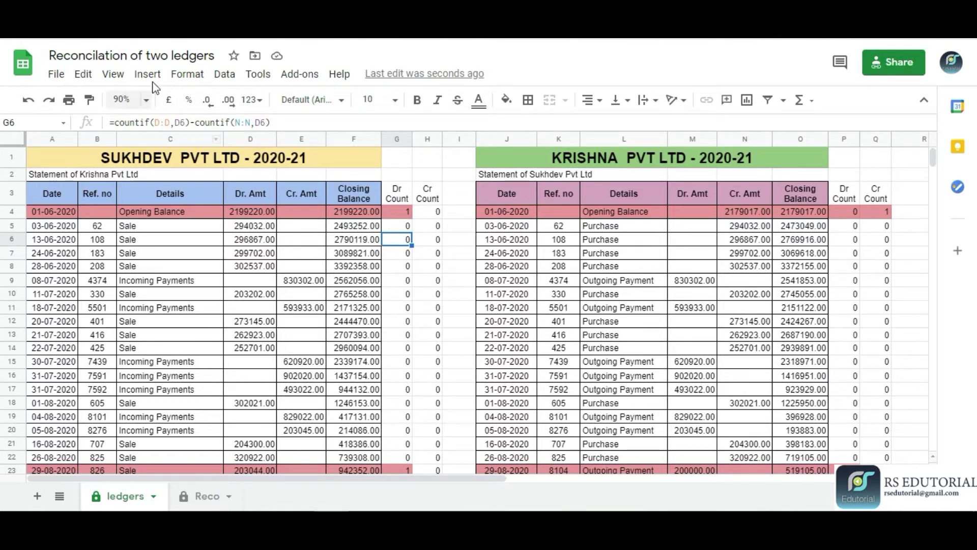
click(186, 75)
click(243, 410)
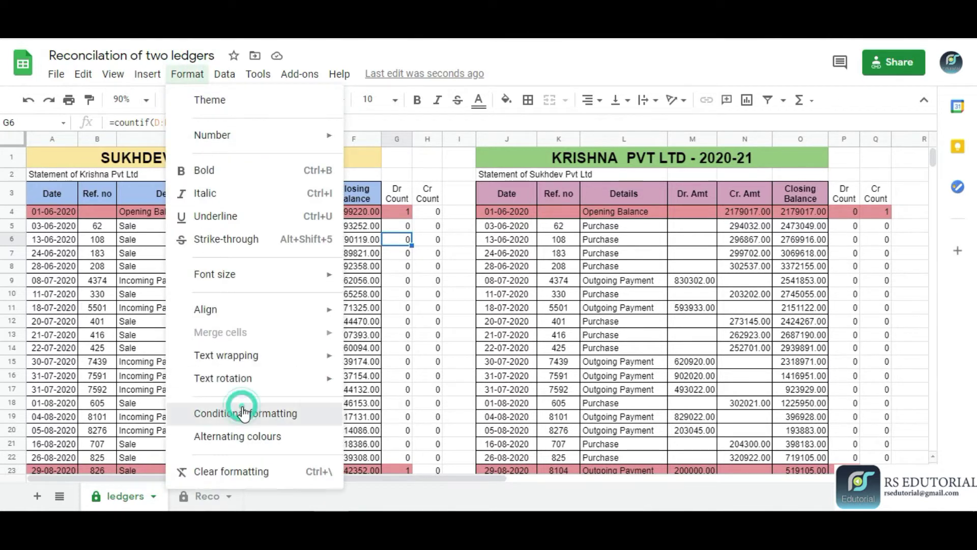
click(820, 161)
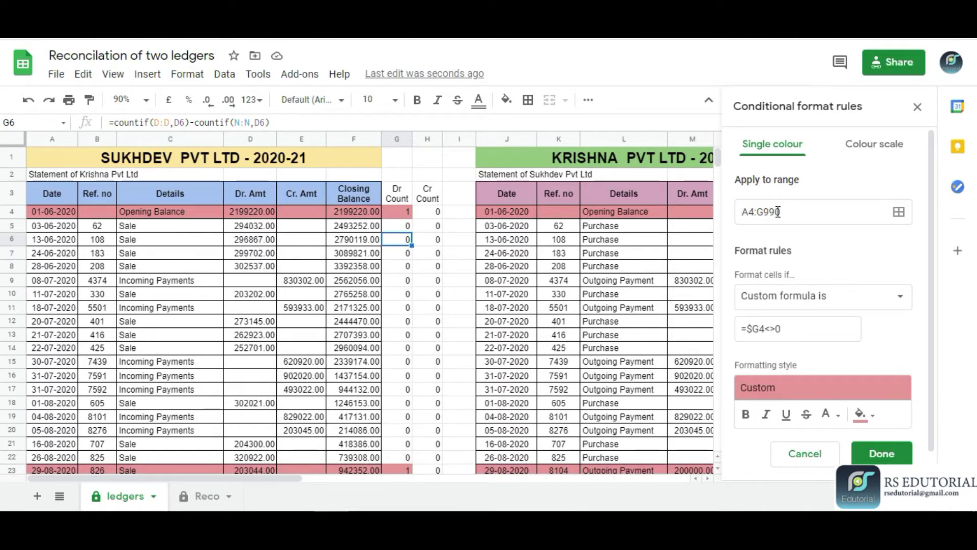
click(923, 109)
Examine the count formulas in H8 and G5 and the highlighted opening balance row of the Sukhdev ledger
click(419, 264)
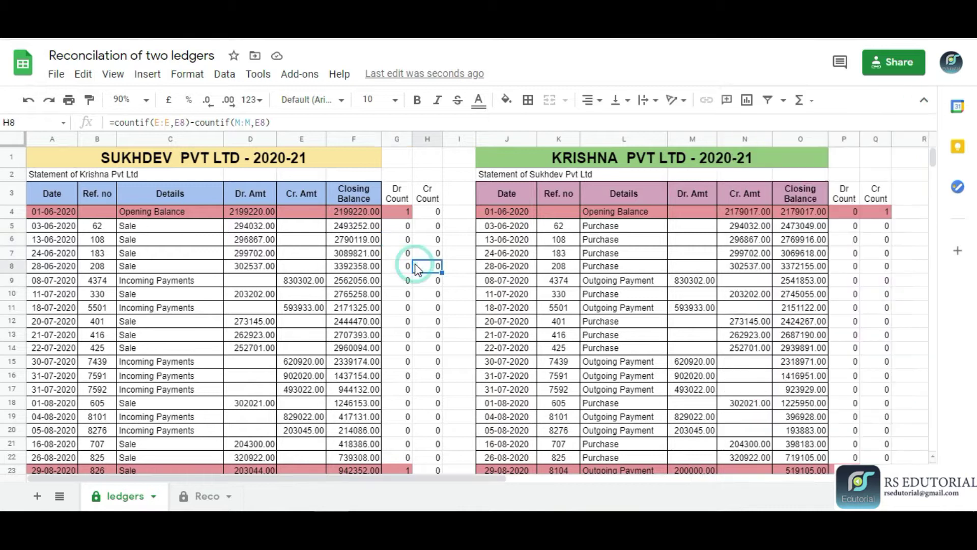
click(407, 223)
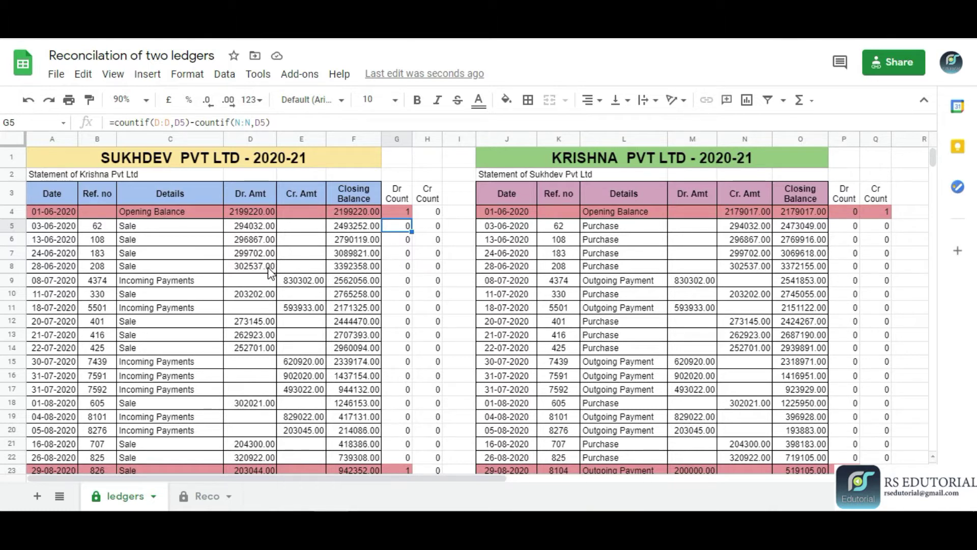
click(69, 213)
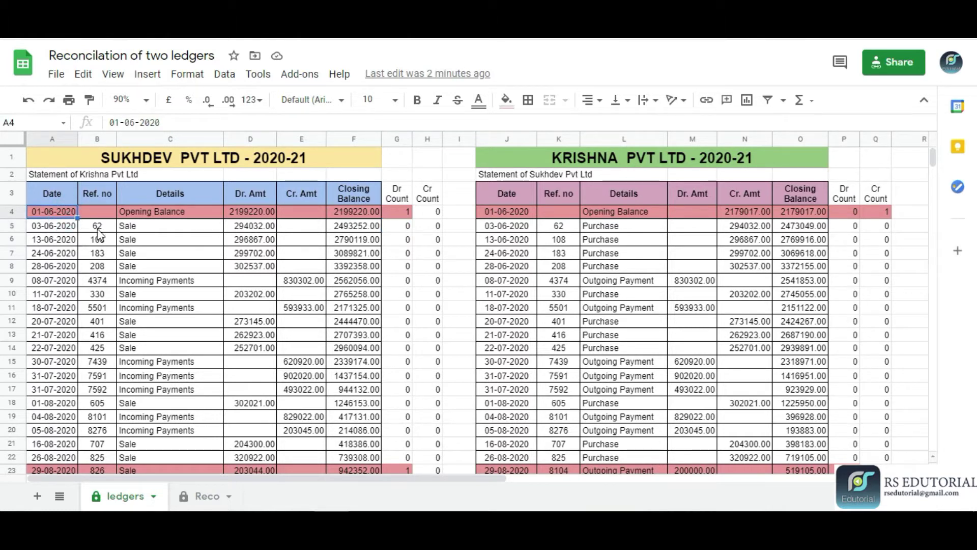
click(144, 215)
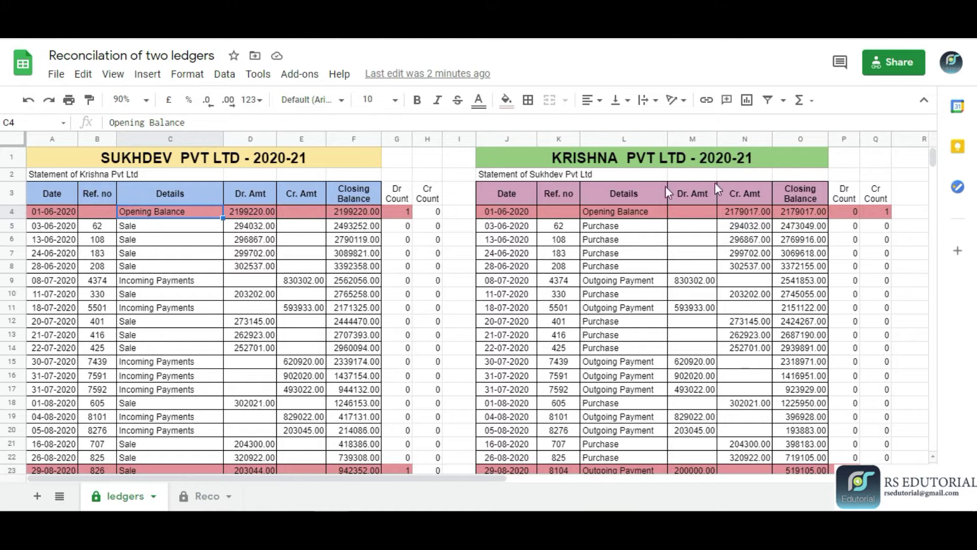
scroll(303, 313, down, 15)
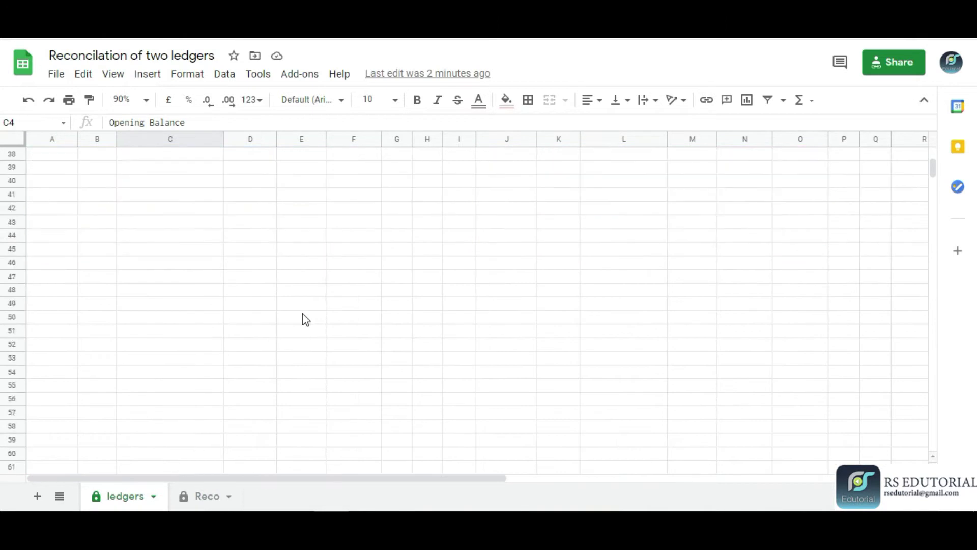
scroll(312, 333, up, 15)
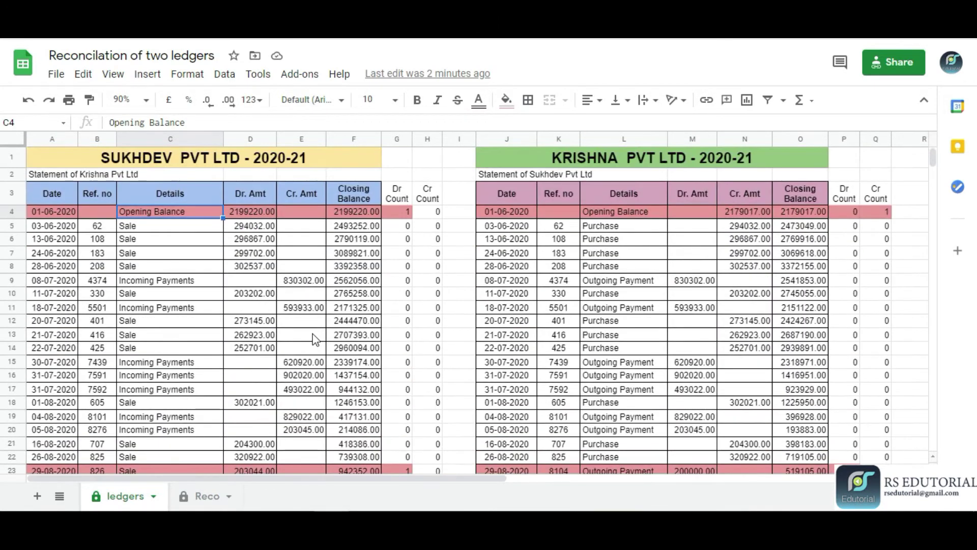
click(369, 247)
click(424, 267)
click(428, 335)
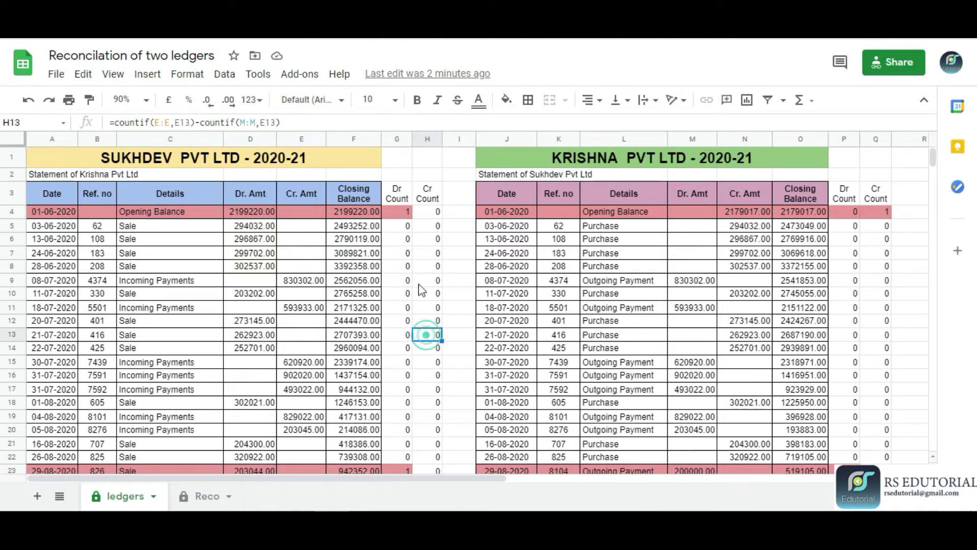
click(410, 256)
click(405, 308)
click(429, 265)
click(403, 257)
click(402, 316)
click(427, 252)
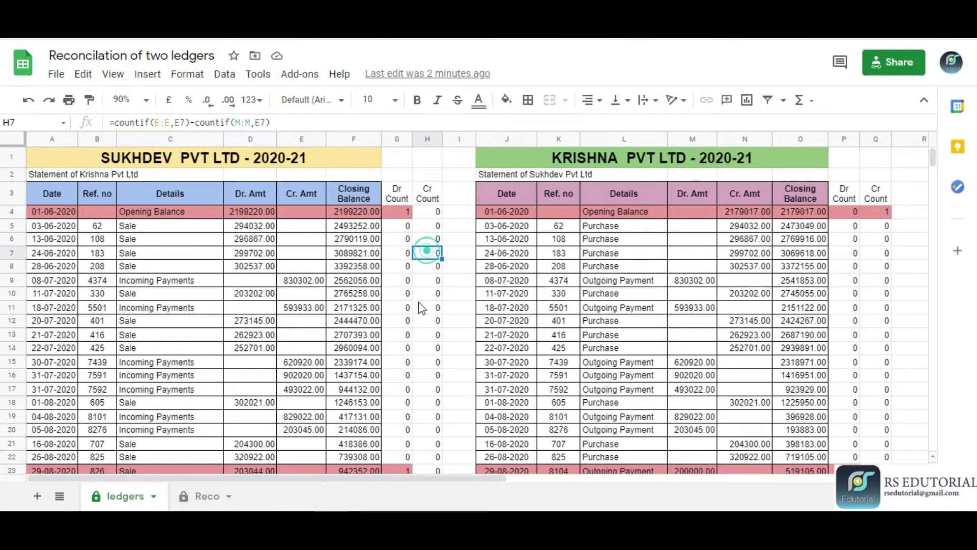
click(388, 285)
click(427, 253)
click(403, 252)
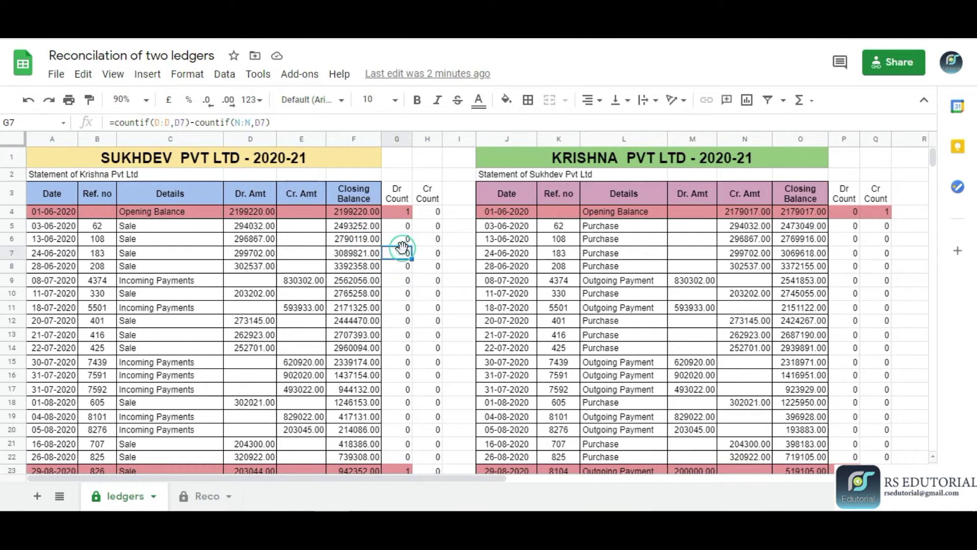
click(427, 294)
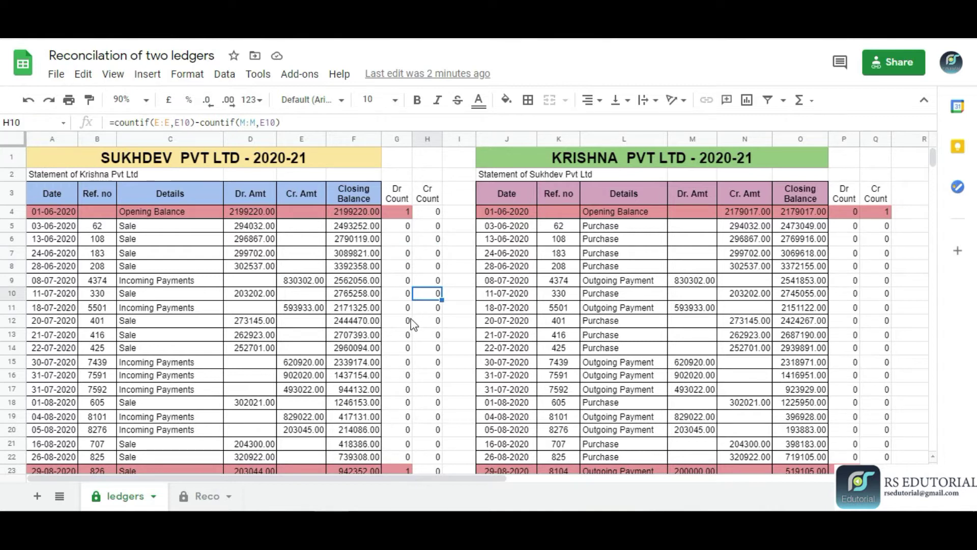
click(447, 217)
click(430, 269)
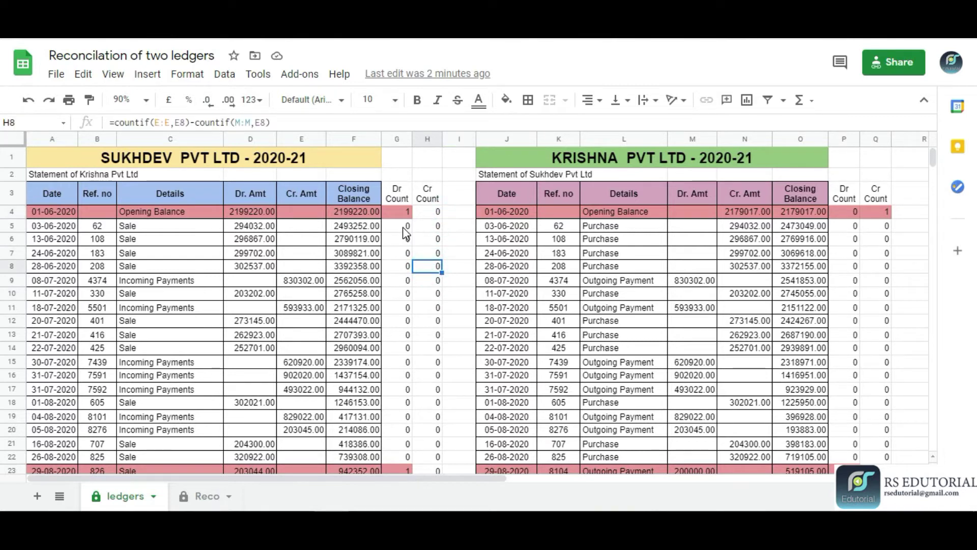
Examine how the Cr Count formulas compare the Sukhdev ledger's credit amounts with the Krishna ledger's debit amounts
click(405, 227)
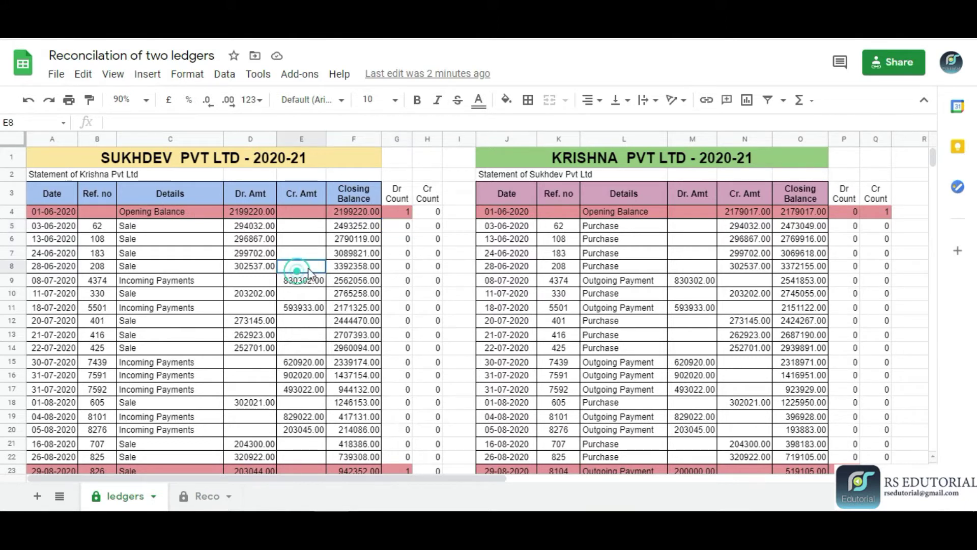
click(427, 211)
drag(305, 253, 322, 389)
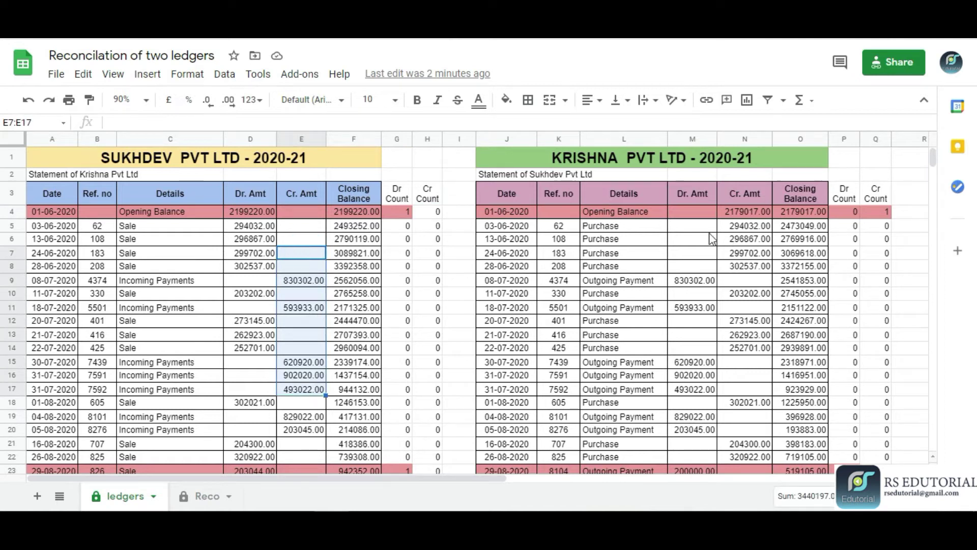
drag(693, 225, 707, 339)
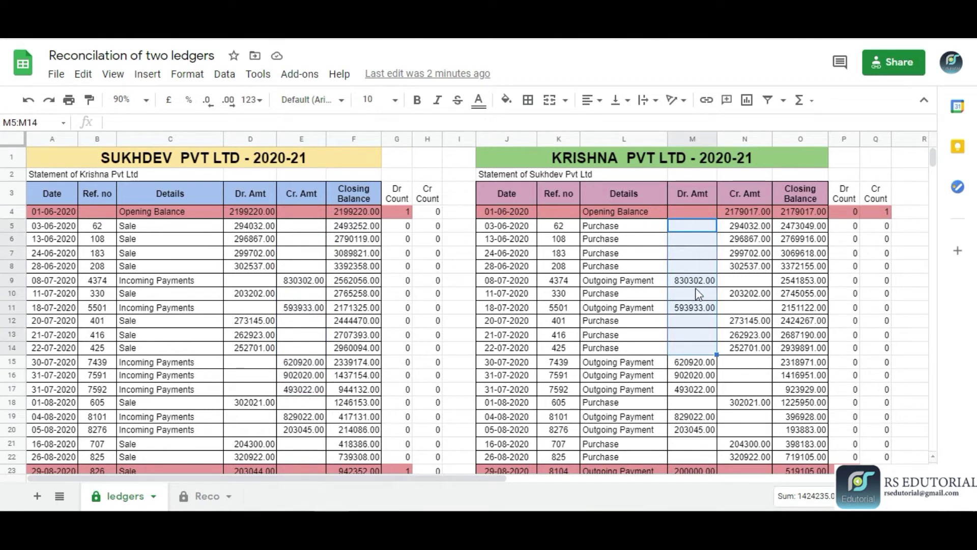
click(432, 263)
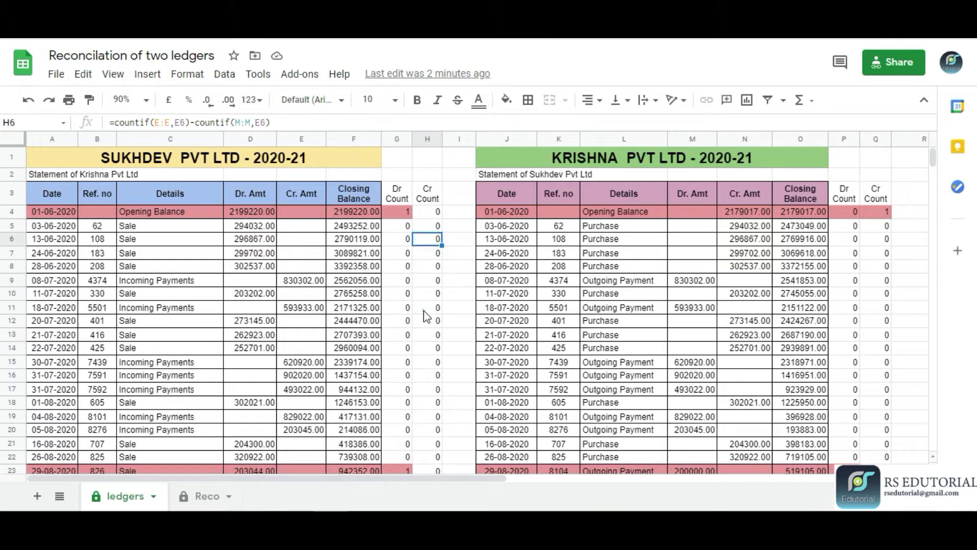
click(430, 252)
Test the mismatch highlighting by clearing the Sukhdev debit amount for reference 183 in D7, and restore it to 299702
click(267, 256)
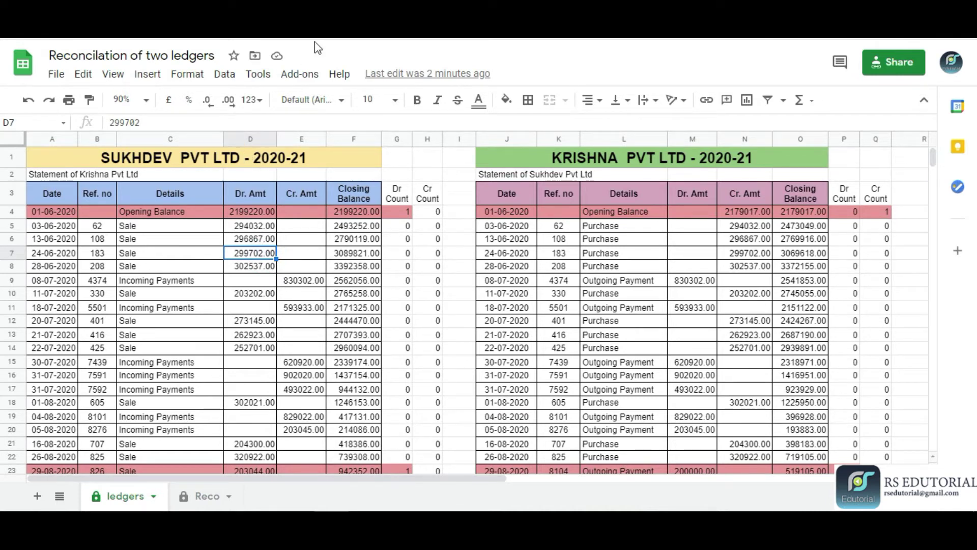
key(Delete)
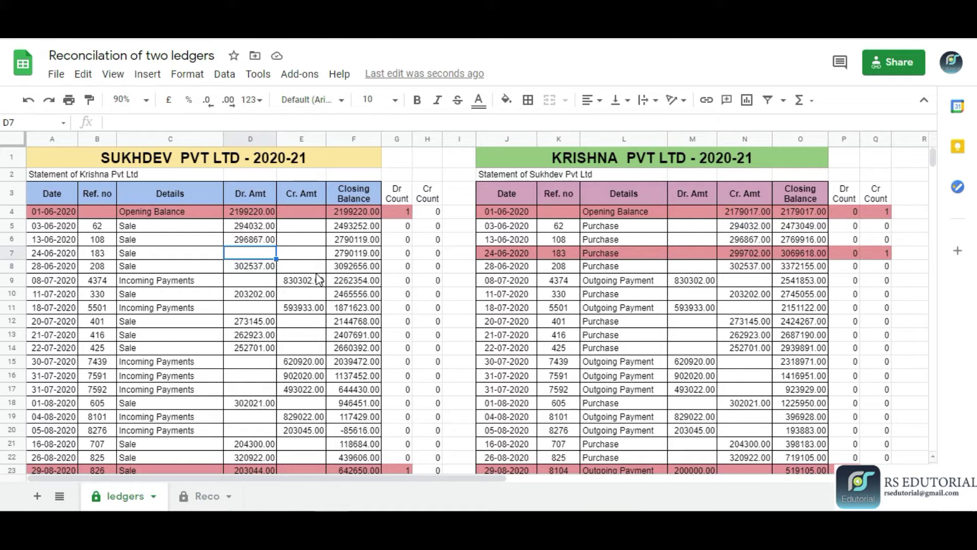
text(299702)
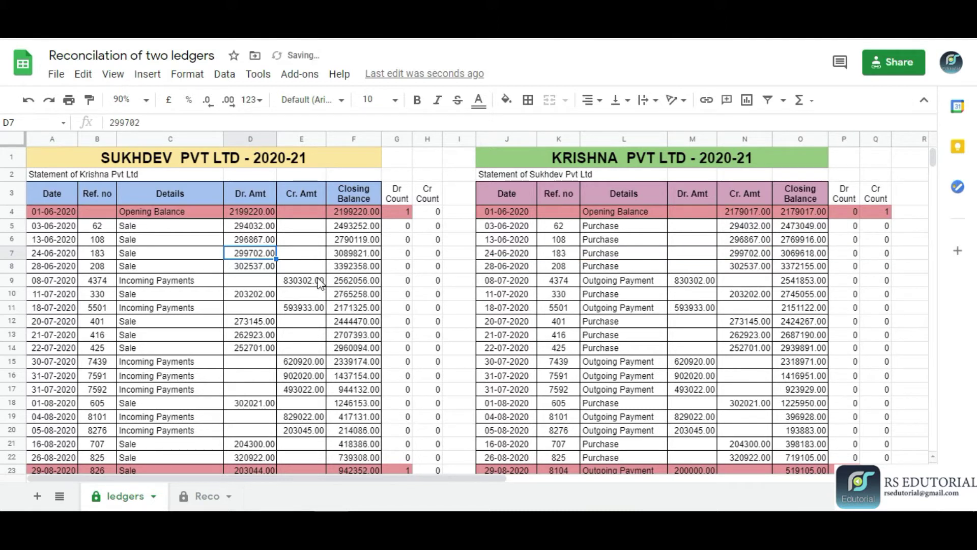
Clear the Krishna credit amount for reference 330 in N10, check the Dr Count formula in G10, and undo the deletion
click(755, 296)
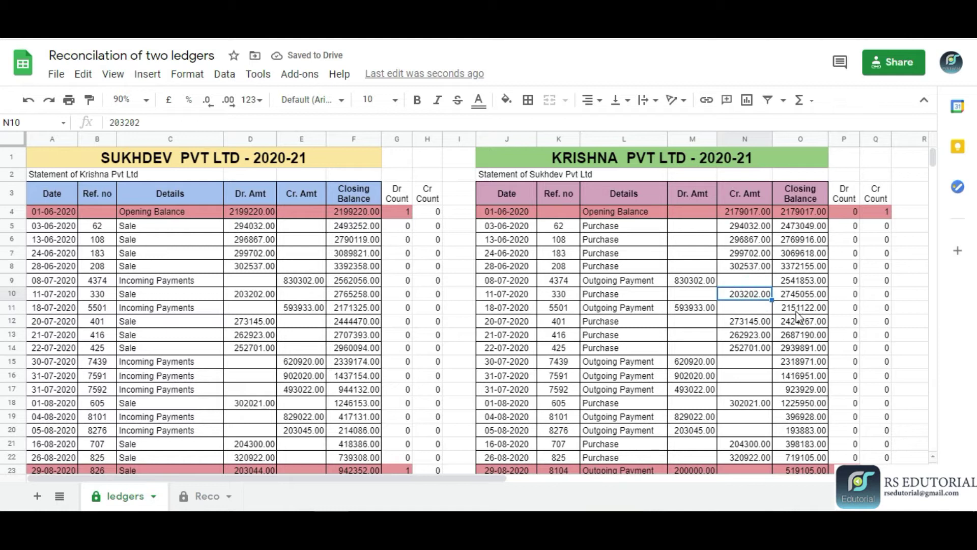
click(264, 293)
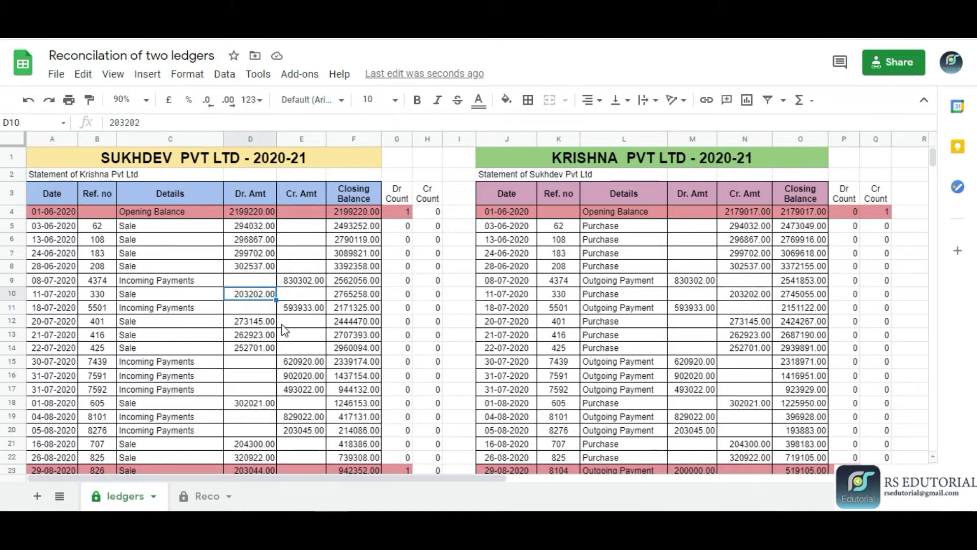
click(731, 298)
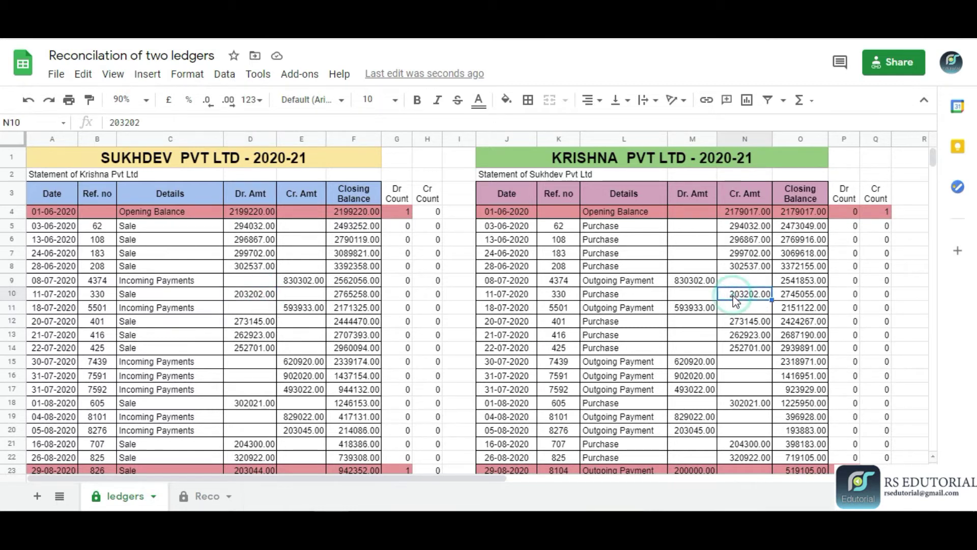
key(Delete)
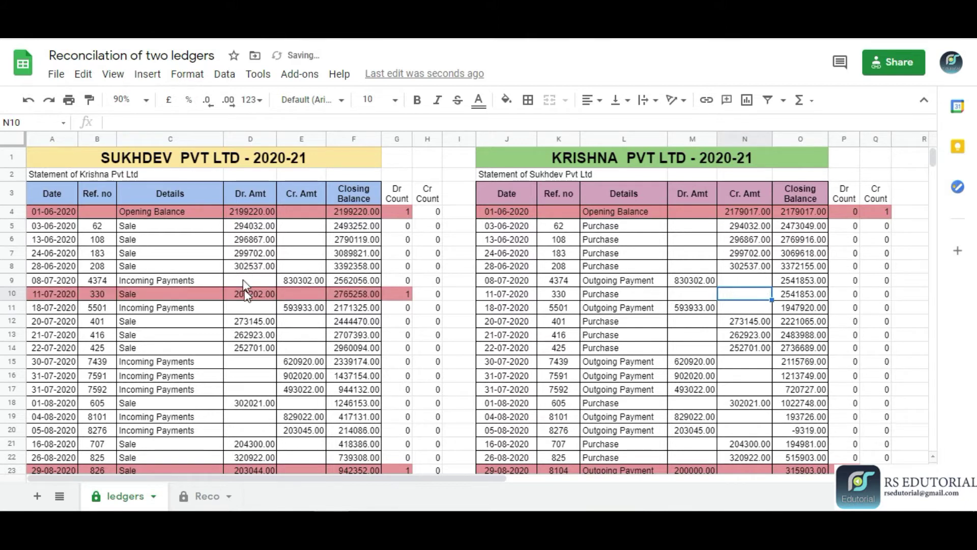
click(401, 297)
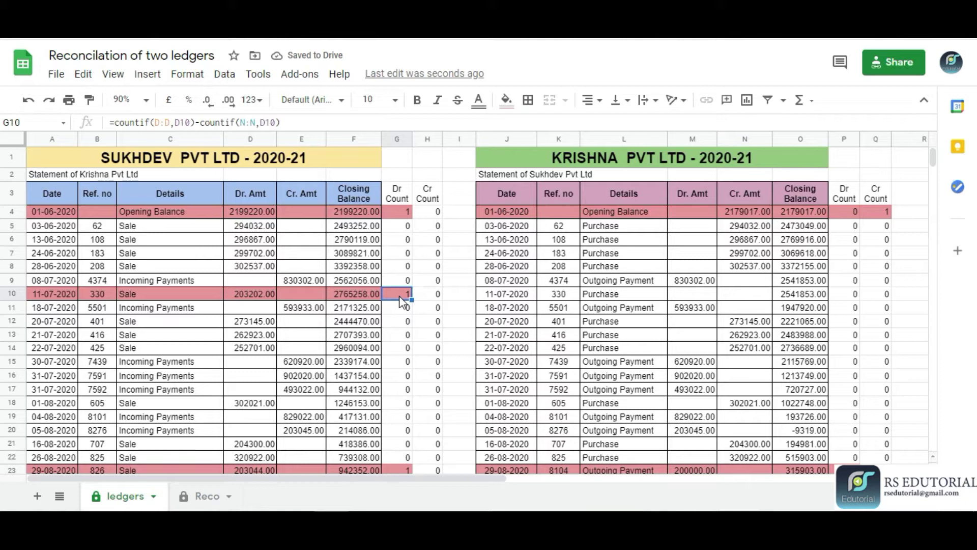
key(ctrl+z)
click(401, 297)
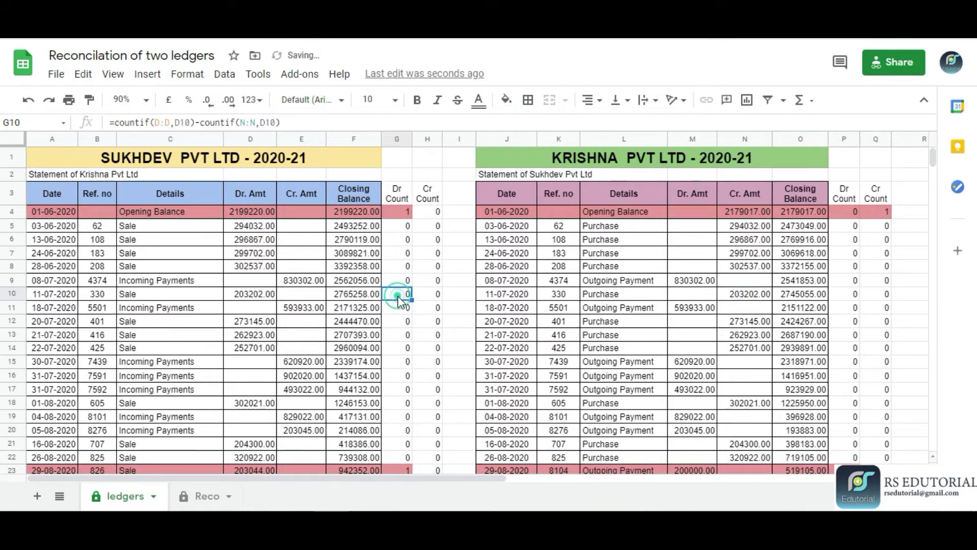
Examine the highlighted unmatched entries in rows 23 and 24 and the Sukhdev closing balance formula in F24
scroll(422, 268, down, 2)
scroll(421, 267, up, 2)
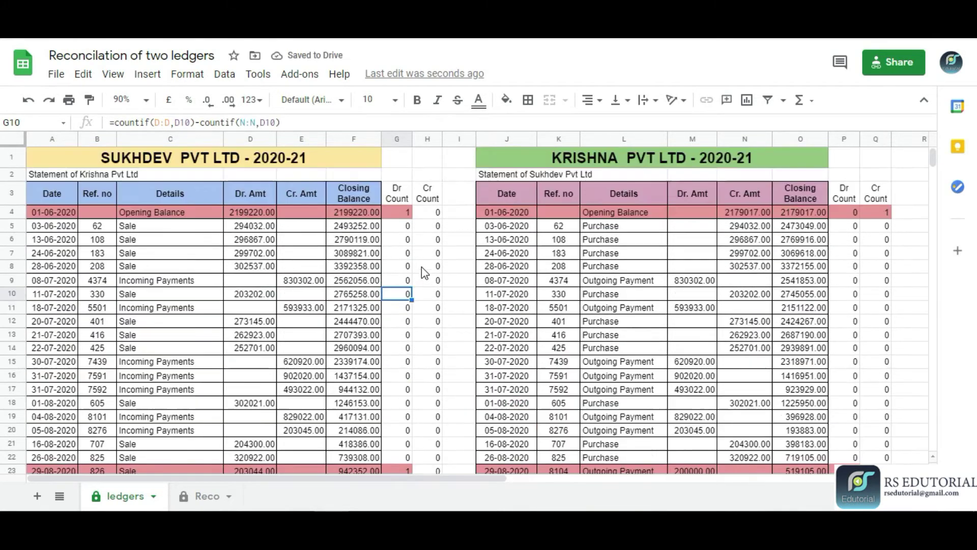
scroll(422, 266, down, 3)
click(366, 375)
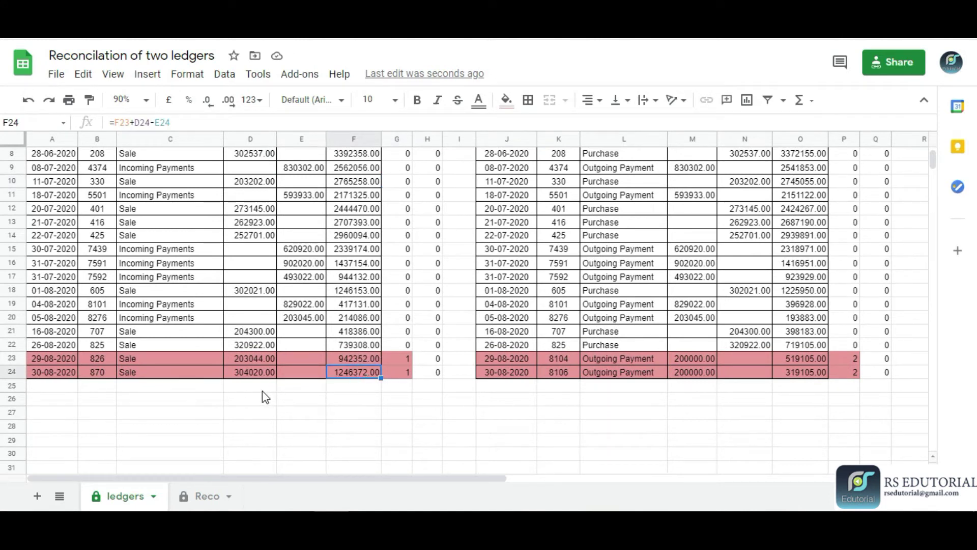
click(299, 388)
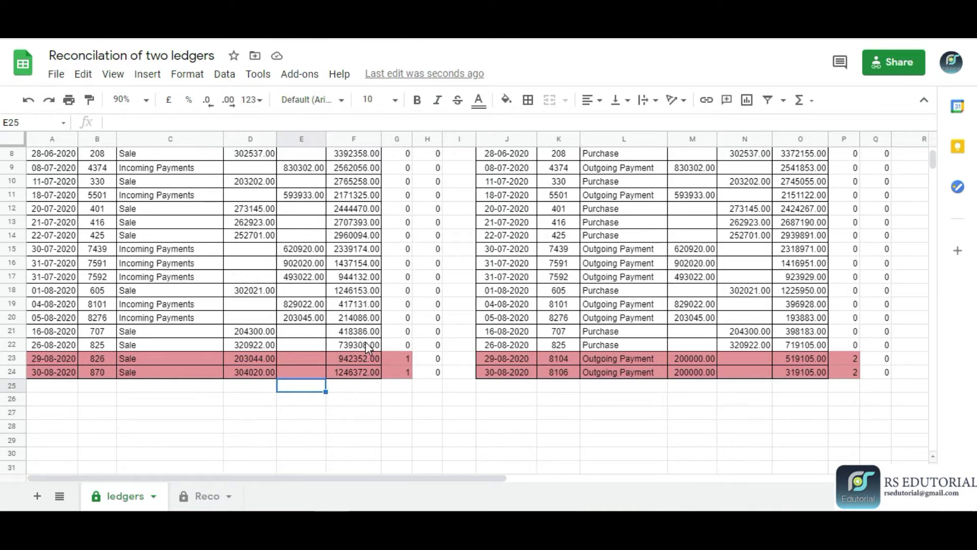
click(366, 318)
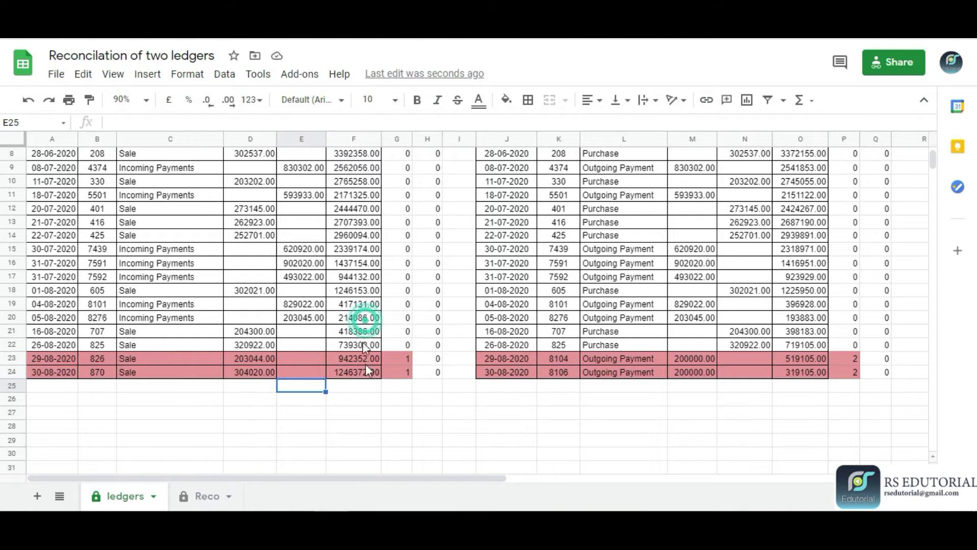
scroll(366, 365, down, 2)
click(350, 277)
click(350, 320)
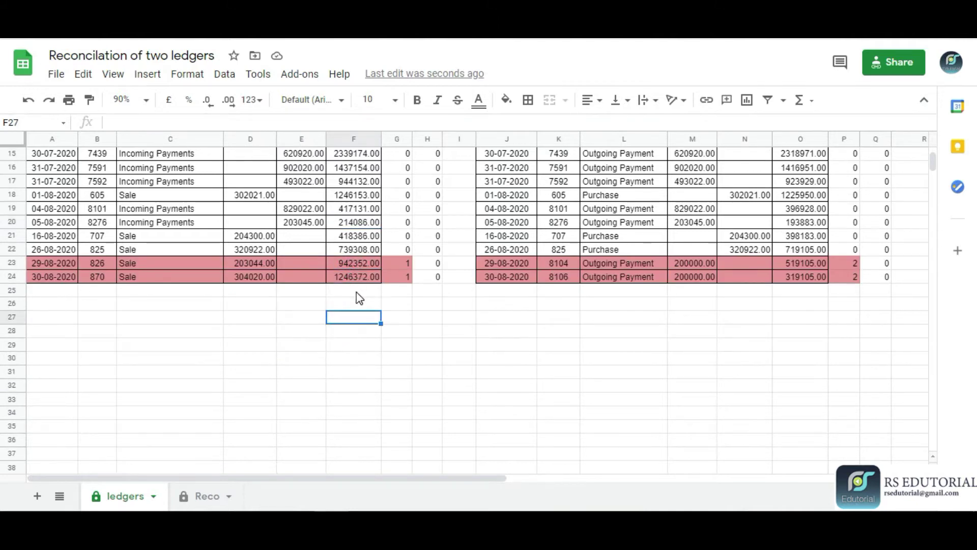
click(356, 282)
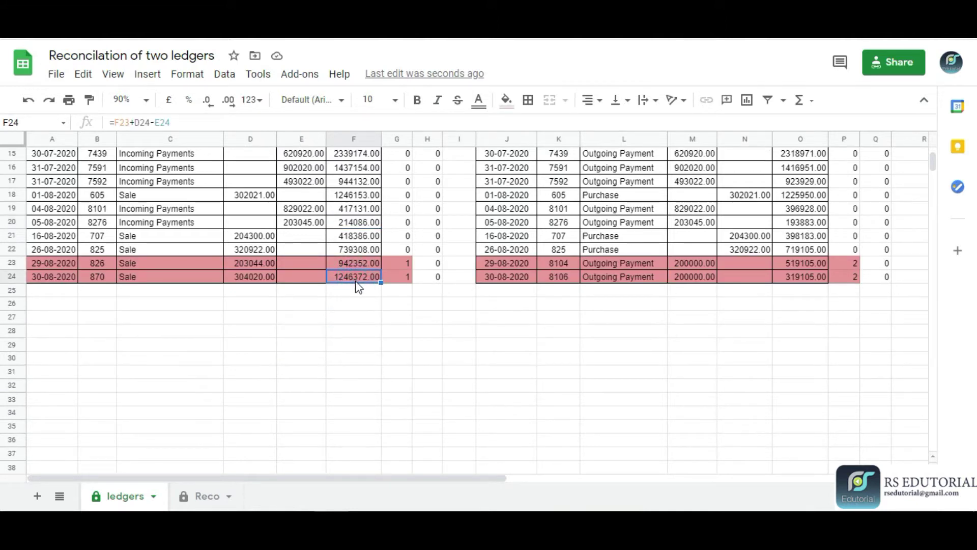
Check the formula for Sukhdev's closing balance in C8 of the Reco sheet against the last balance on the ledgers sheet
click(205, 496)
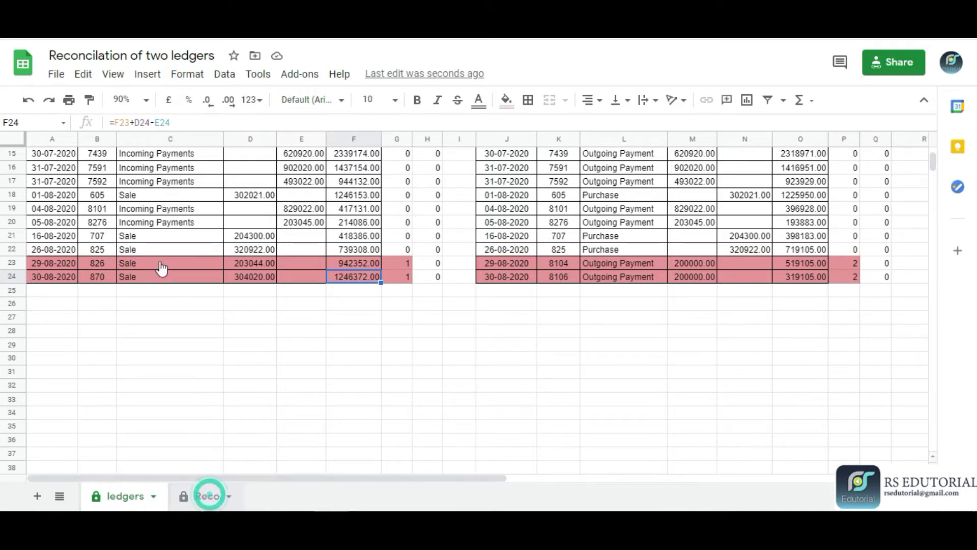
click(257, 251)
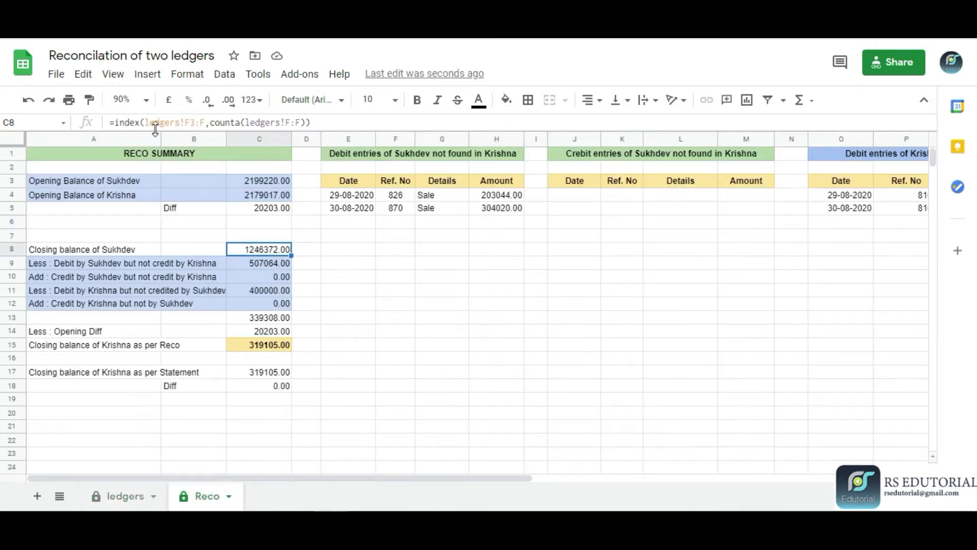
click(118, 496)
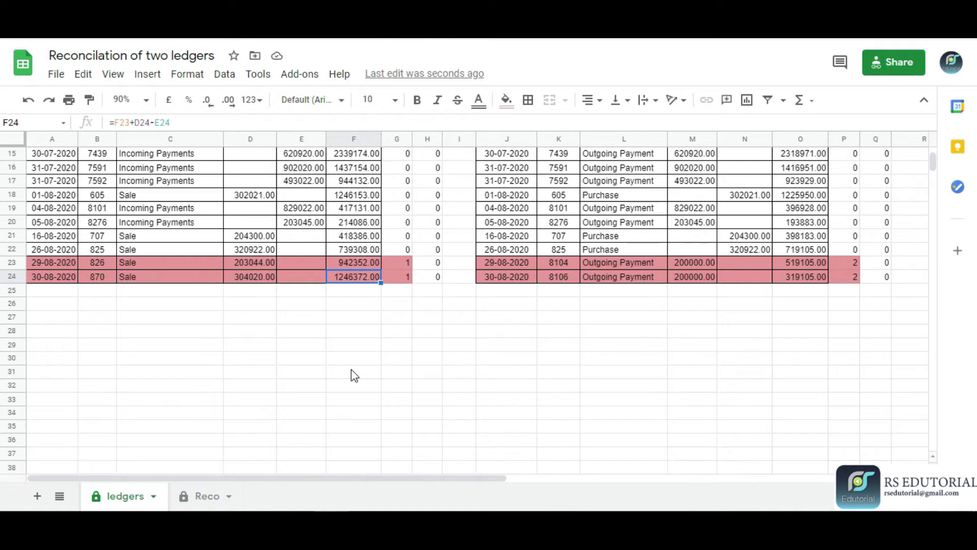
click(209, 494)
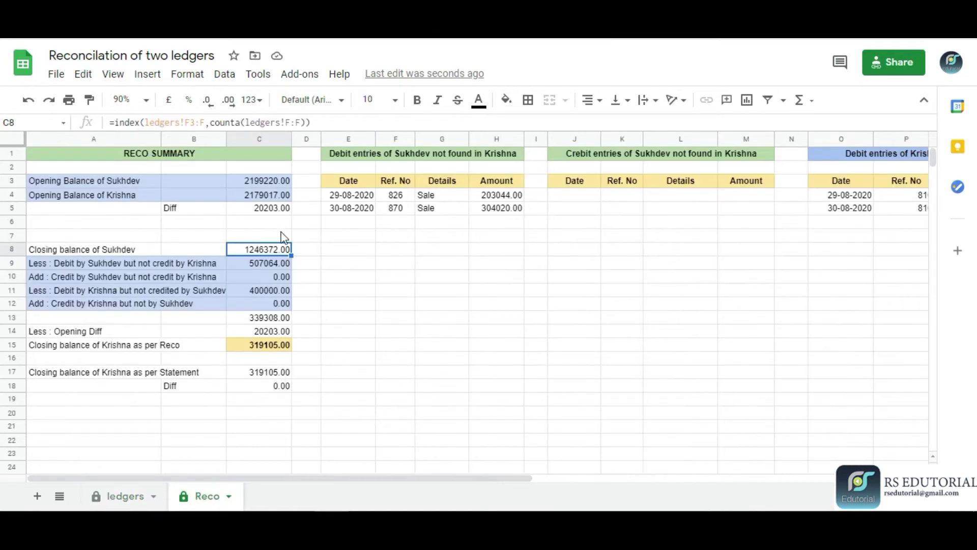
click(128, 497)
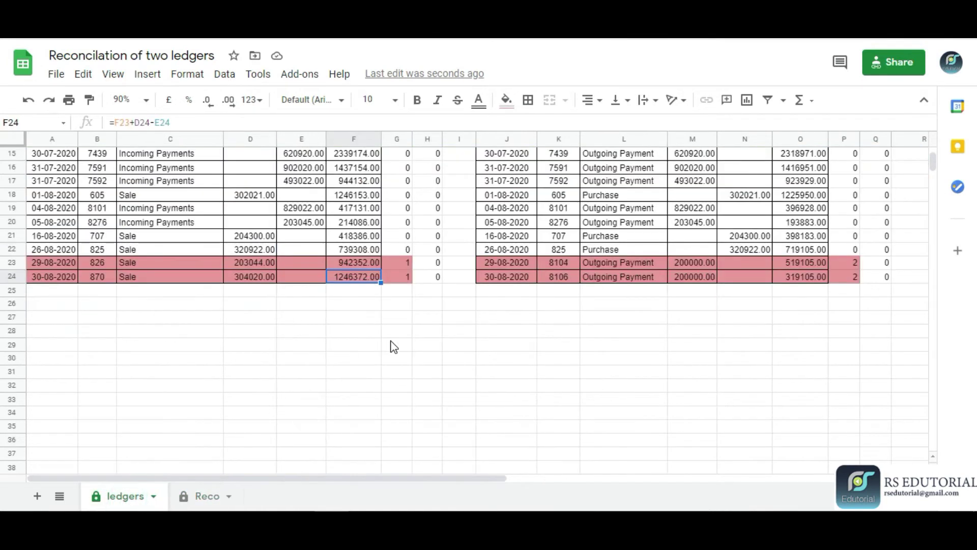
Review the highlighted Sukhdev ledger entries and check the sum of the unmatched debit amounts in D23:D24
scroll(392, 346, up, 5)
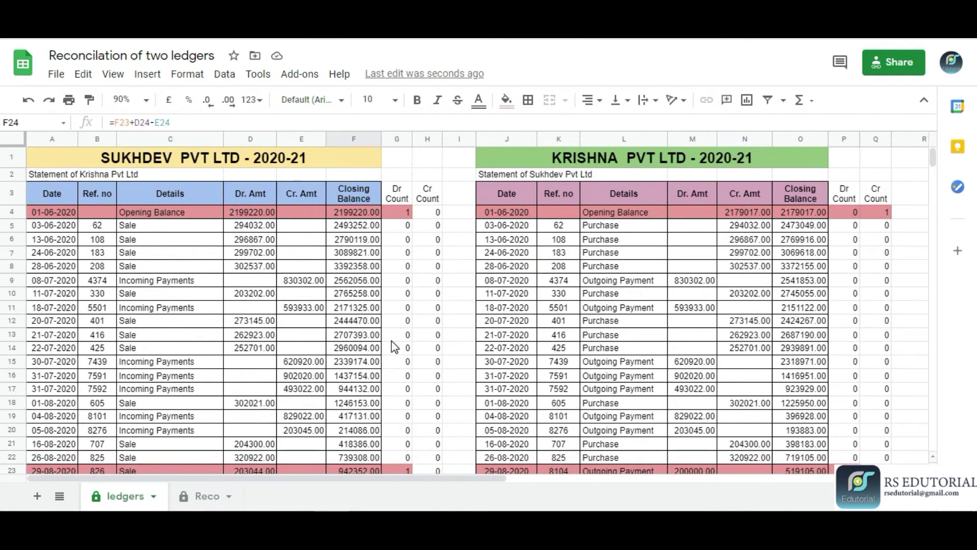
scroll(392, 341, down, 2)
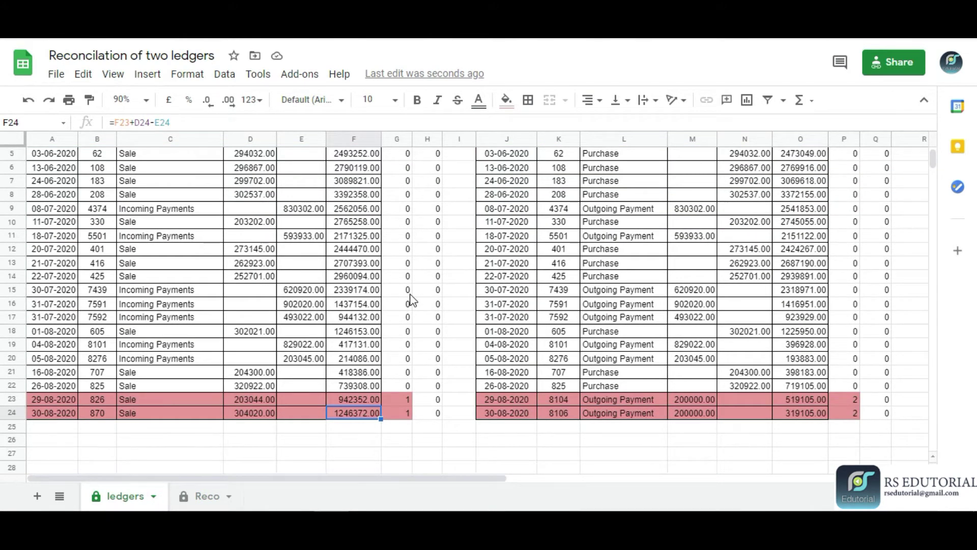
scroll(413, 301, down, 3)
scroll(285, 356, down, 3)
click(250, 304)
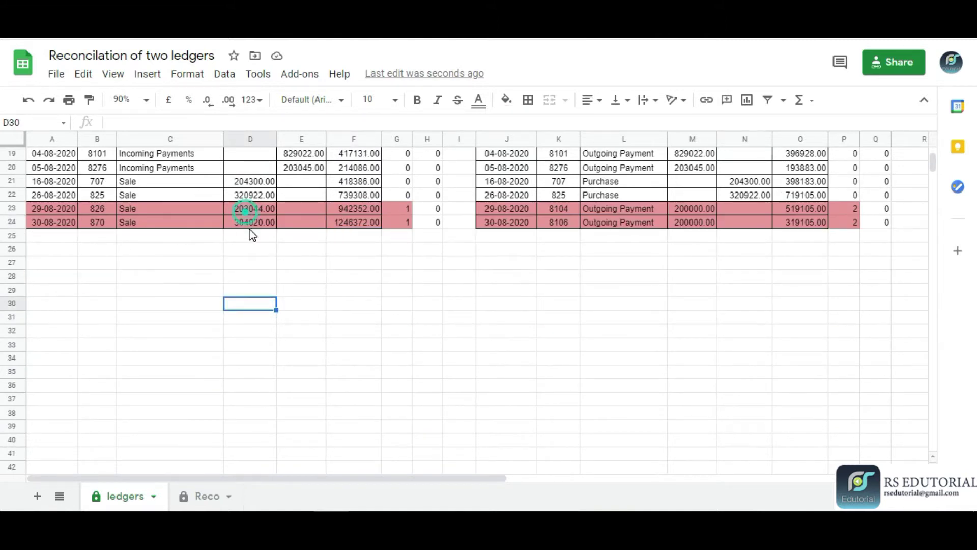
drag(246, 209, 251, 224)
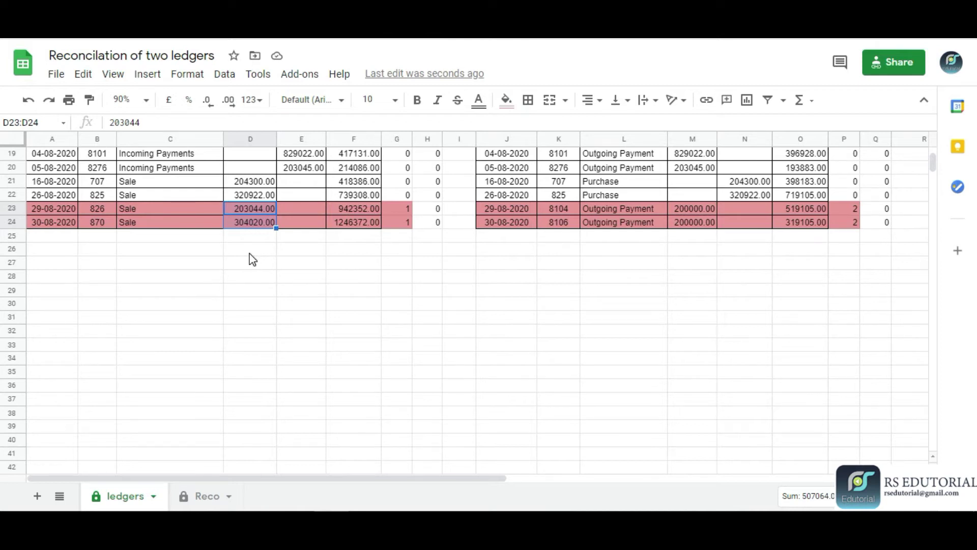
click(249, 249)
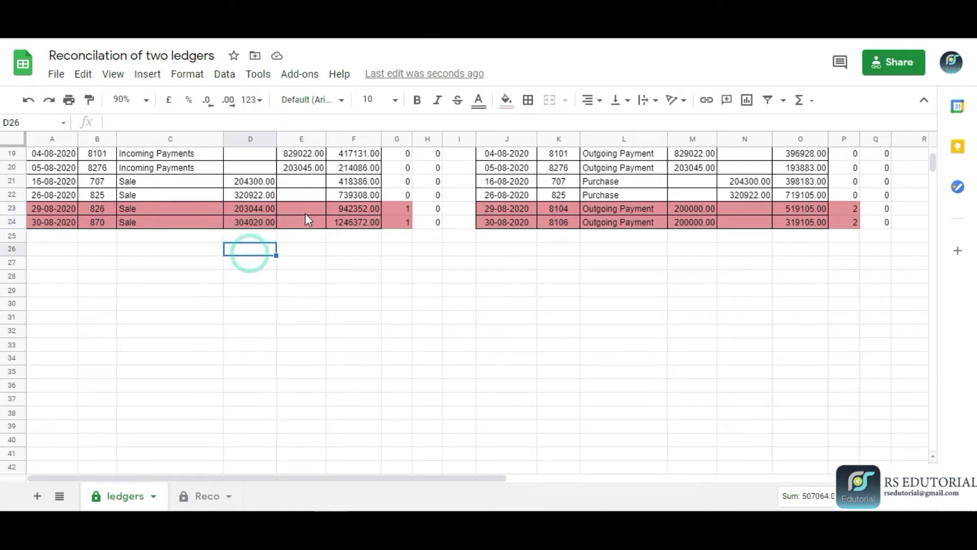
drag(258, 210, 273, 223)
Check the sum of Krishna's unmatched debit amounts in M23:M24 and the outgoing payment entry in L23
click(697, 249)
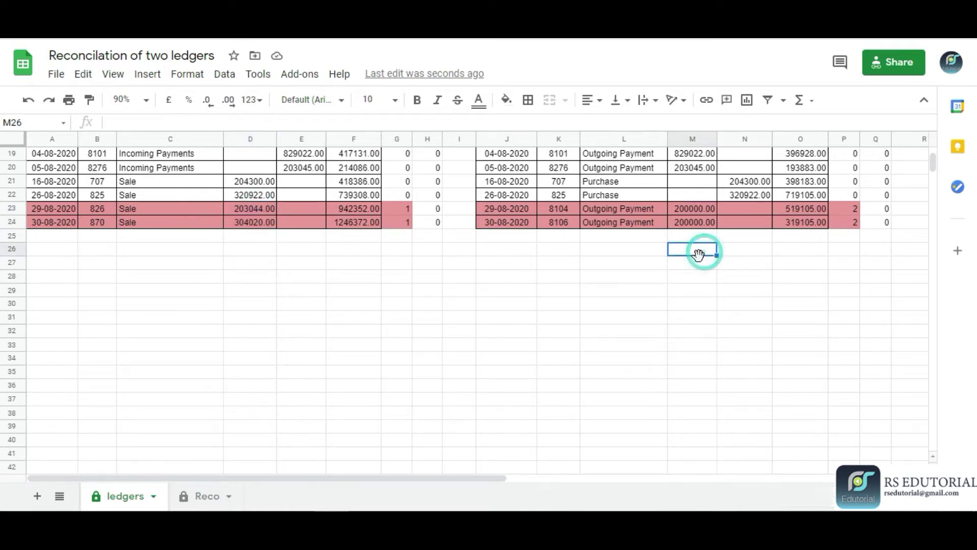
scroll(682, 306, up, 1)
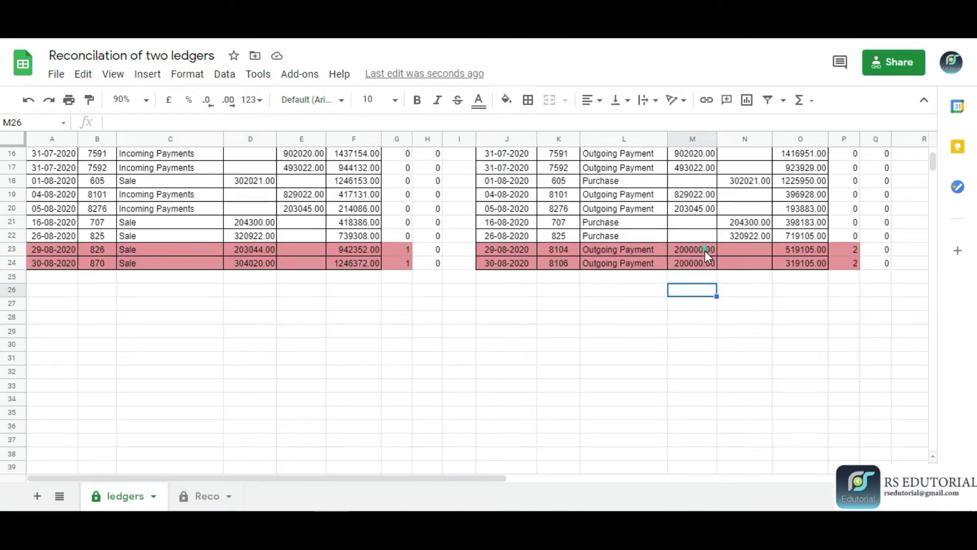
drag(705, 251, 706, 266)
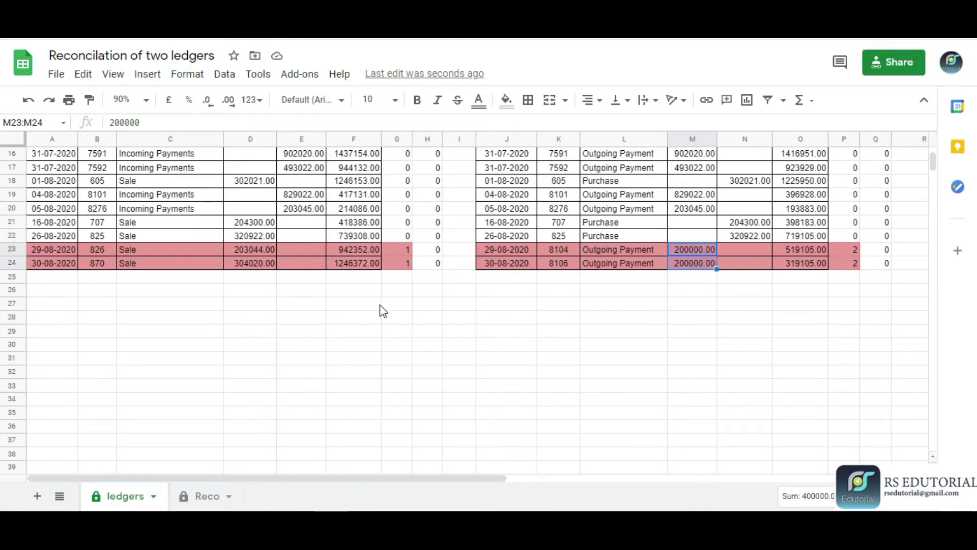
click(319, 302)
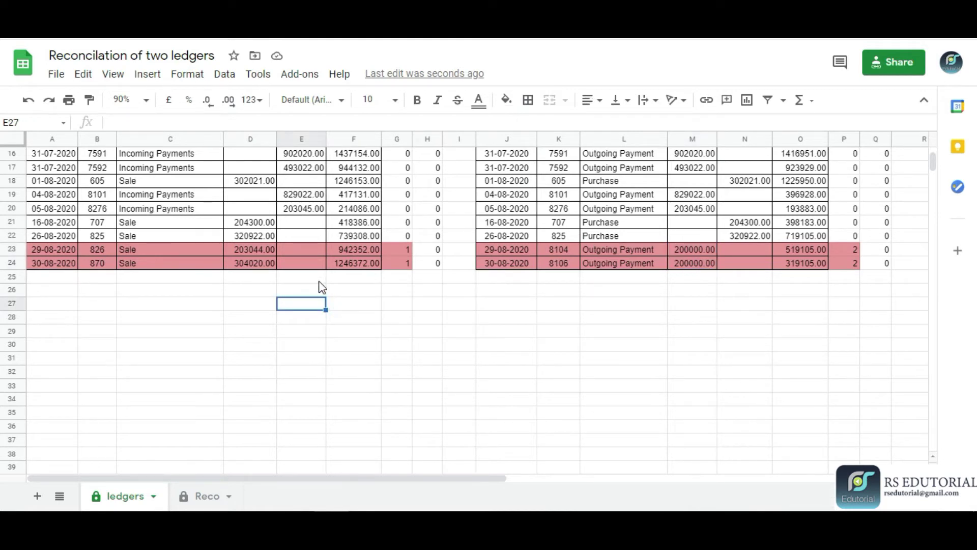
click(612, 248)
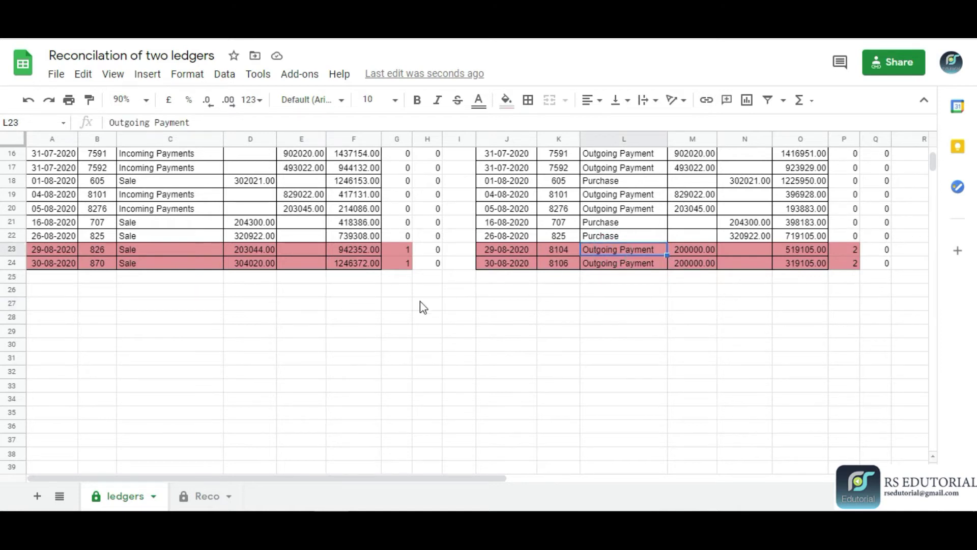
Compare the opening balance in Sukhdev's debit column (D4) with the one in Krishna's credit column (N4)
scroll(421, 305, up, 4)
scroll(422, 304, up, 2)
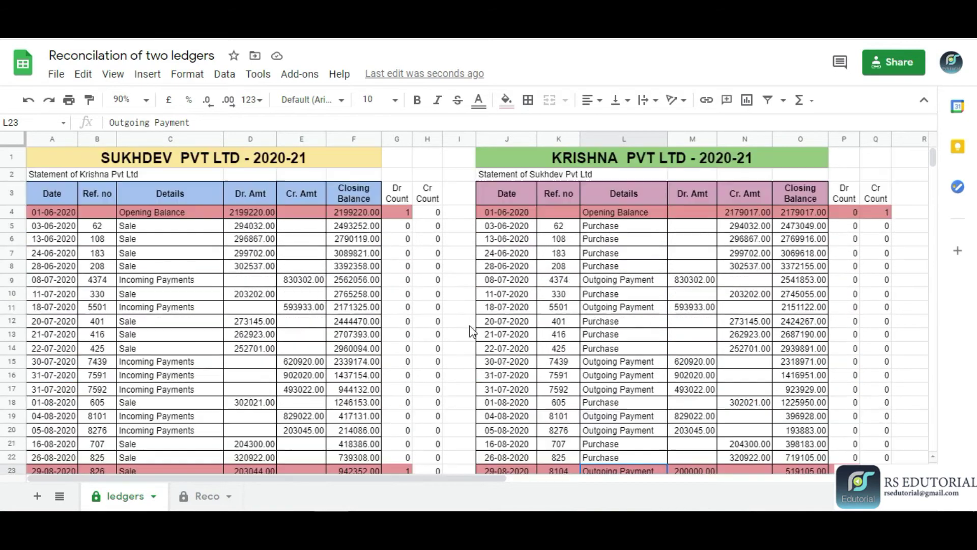
click(268, 217)
click(757, 216)
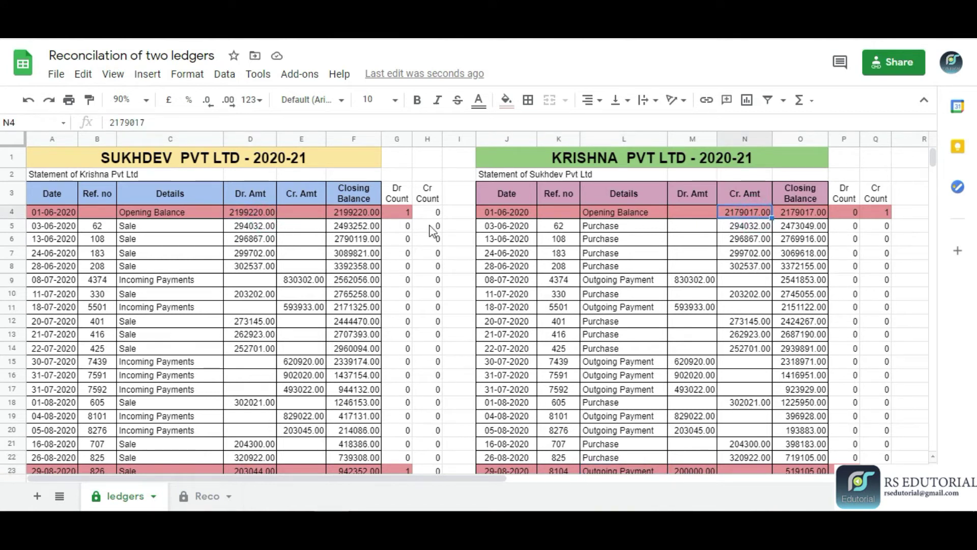
click(257, 215)
click(747, 216)
click(259, 216)
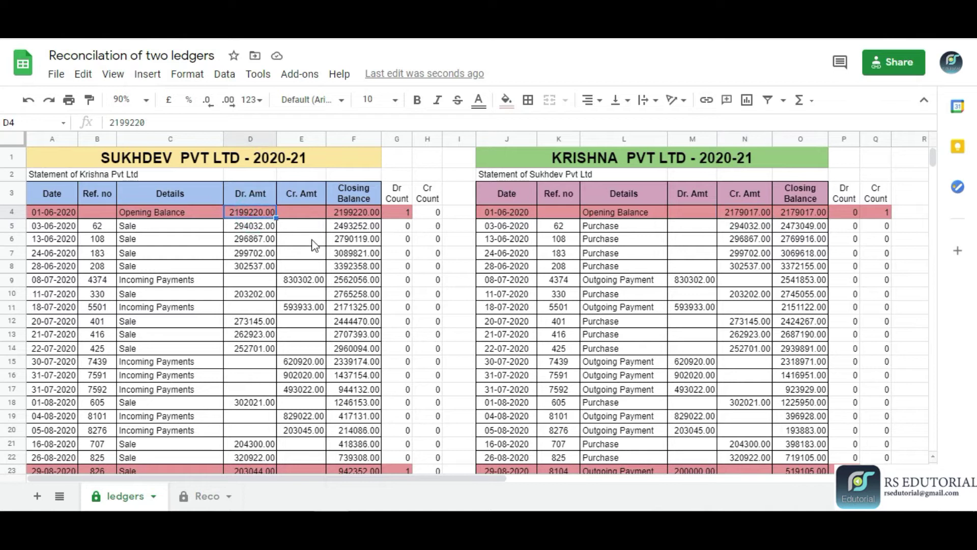
Examine the running closing balance formulas of the Sukhdev ledger in F4, F9 and F7
click(375, 255)
click(402, 210)
click(365, 213)
scroll(419, 288, down, 3)
scroll(419, 288, up, 3)
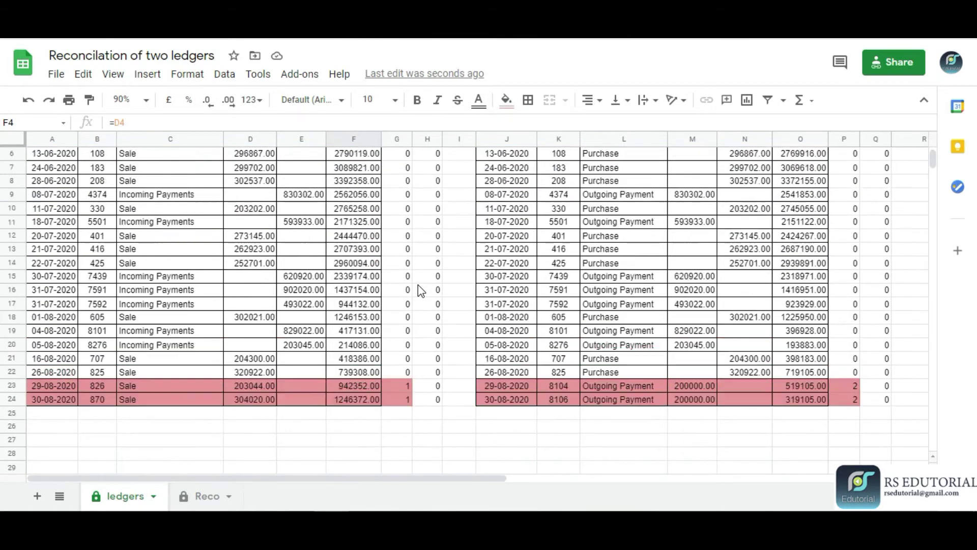
click(356, 281)
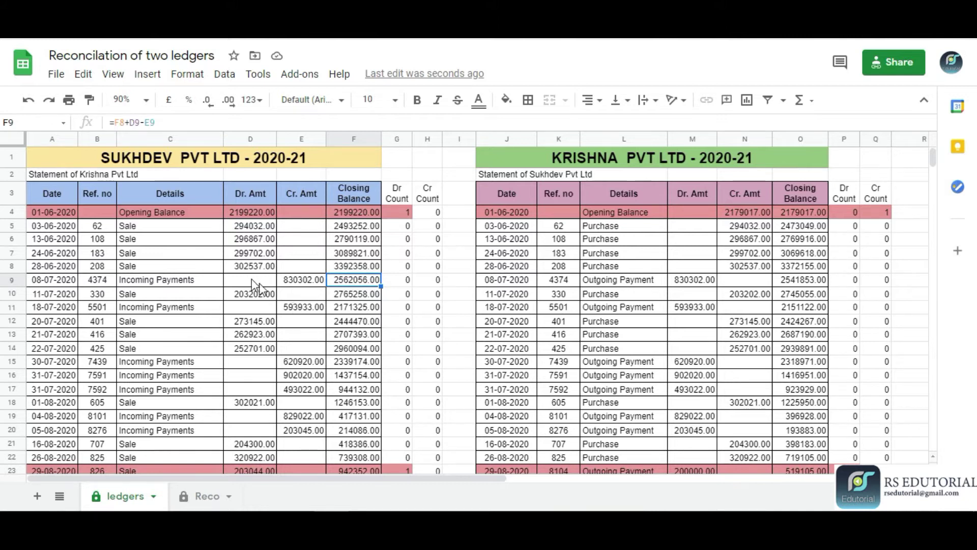
scroll(262, 283, down, 3)
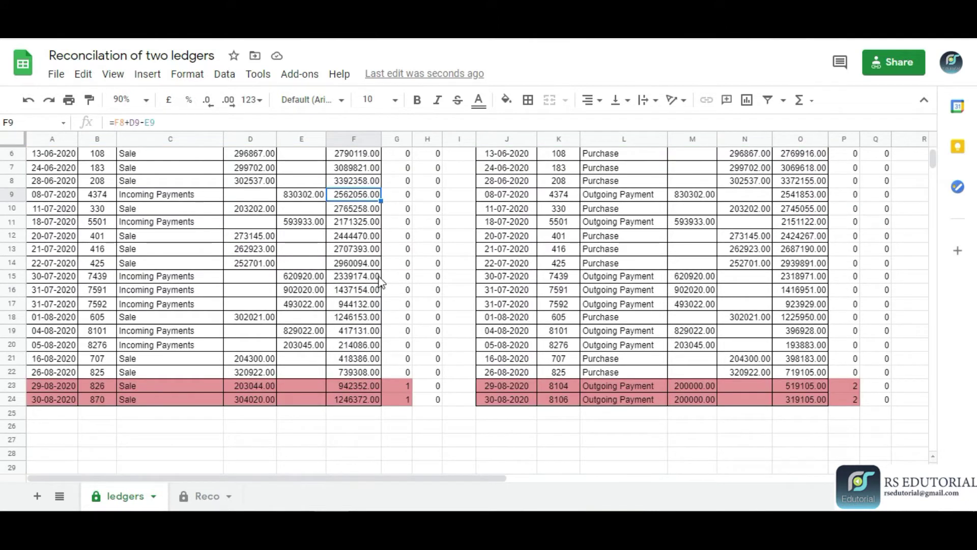
scroll(468, 299, up, 3)
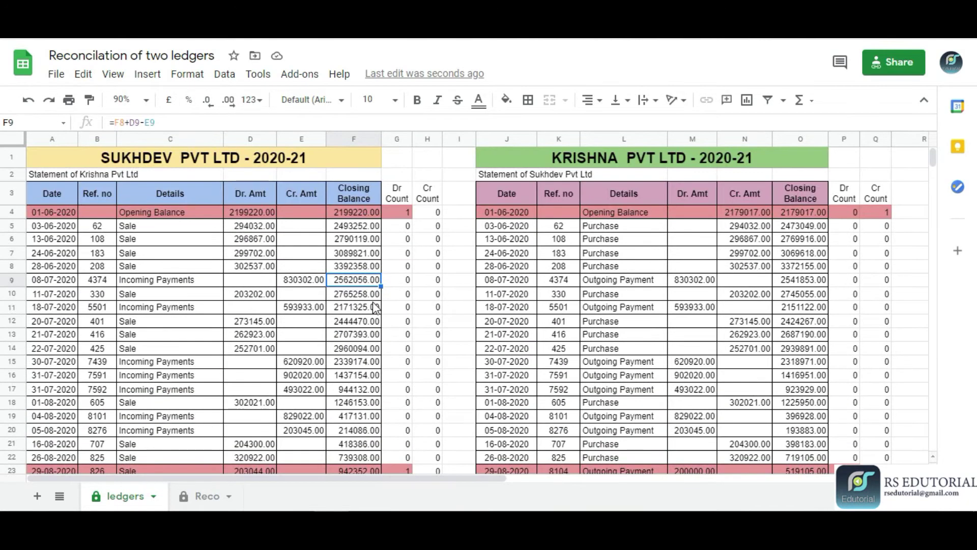
click(367, 249)
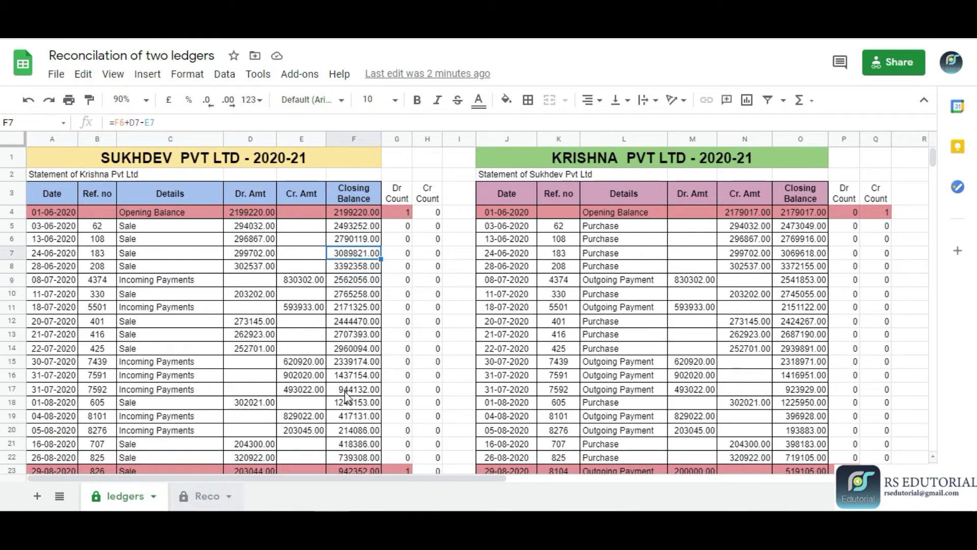
Check the opening balance references in C3 and C4 of the Reco sheet against the ledgers' opening balance row
click(212, 498)
click(419, 266)
click(277, 182)
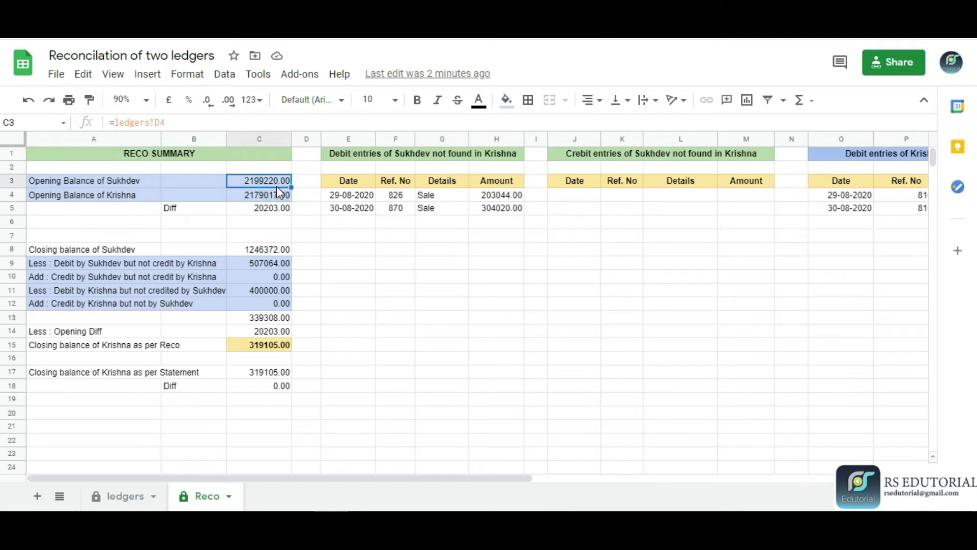
click(280, 197)
click(277, 181)
click(281, 195)
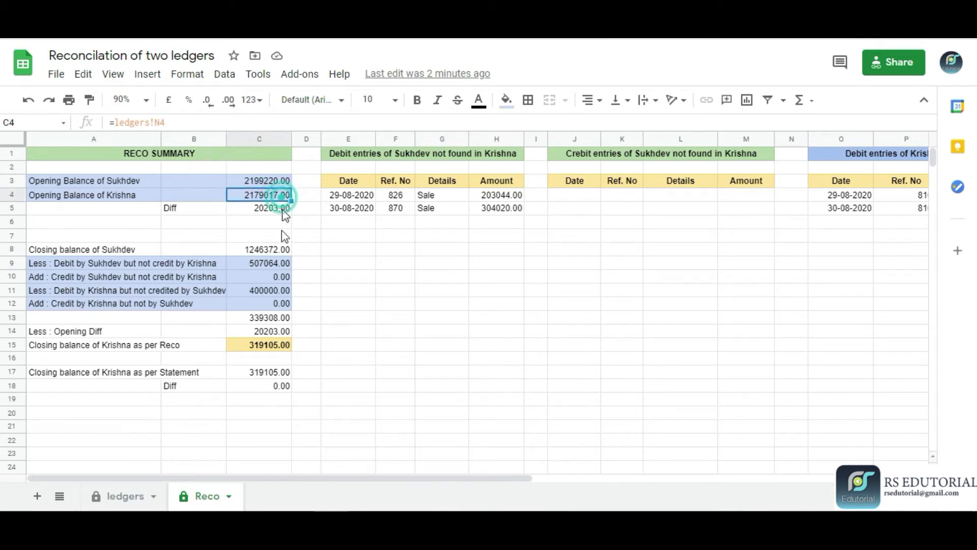
click(121, 496)
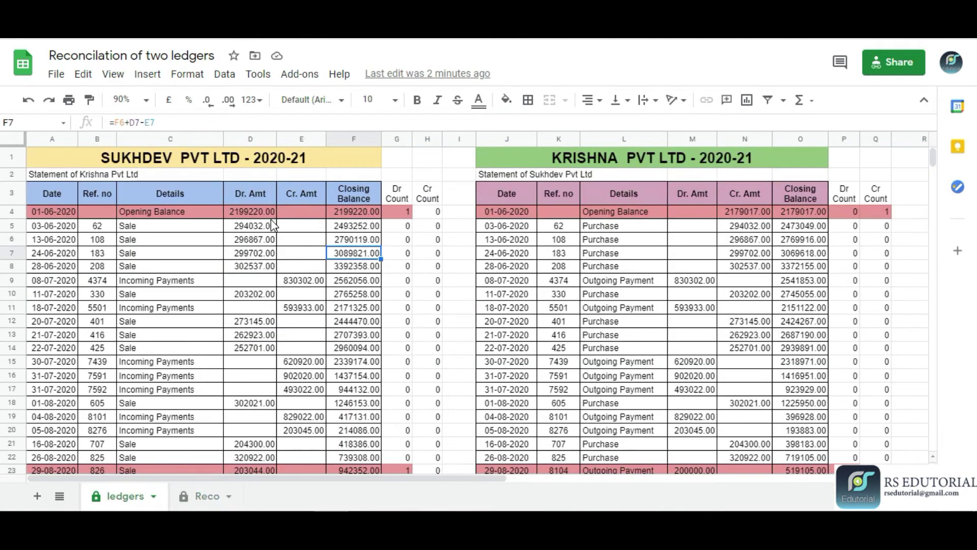
click(262, 211)
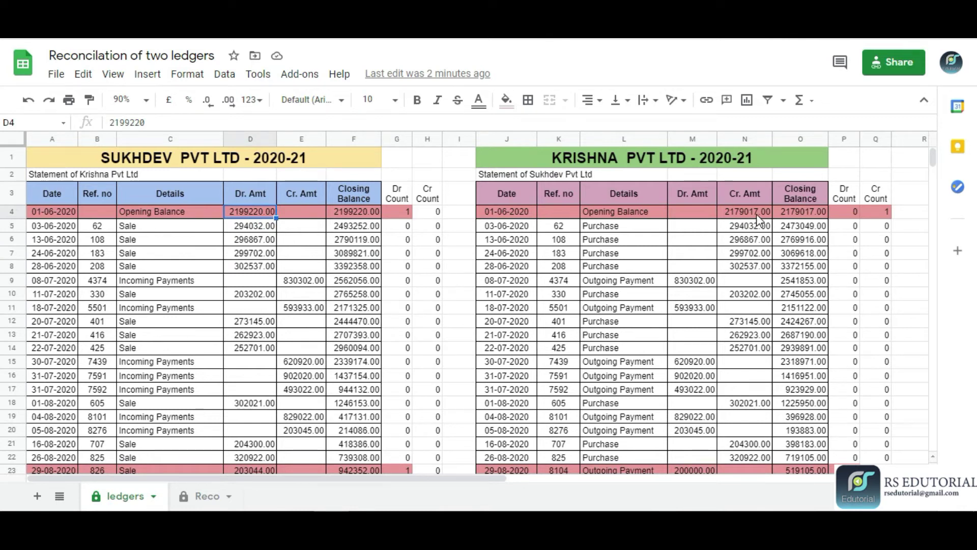
Examine the opening balance difference formula in C5 of the Reco sheet without changing it
click(209, 497)
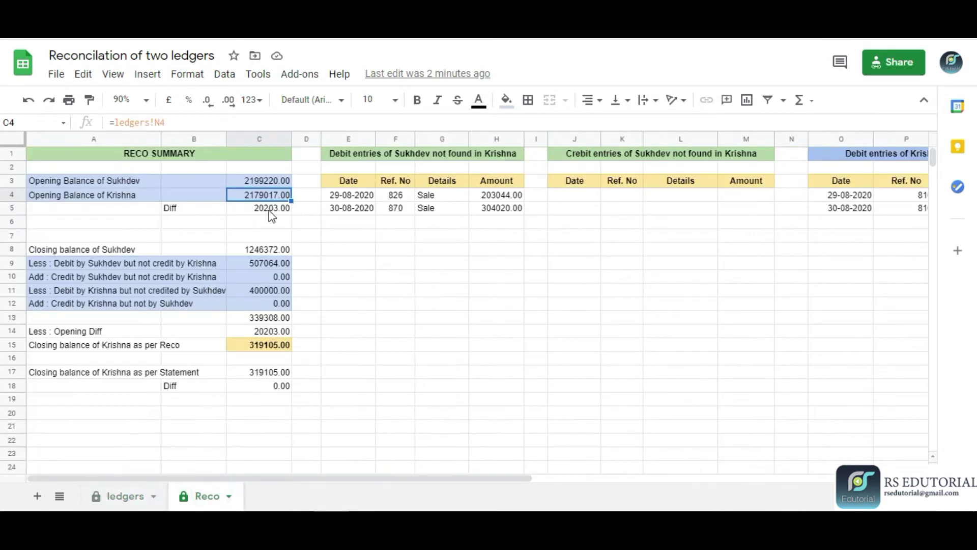
click(286, 212)
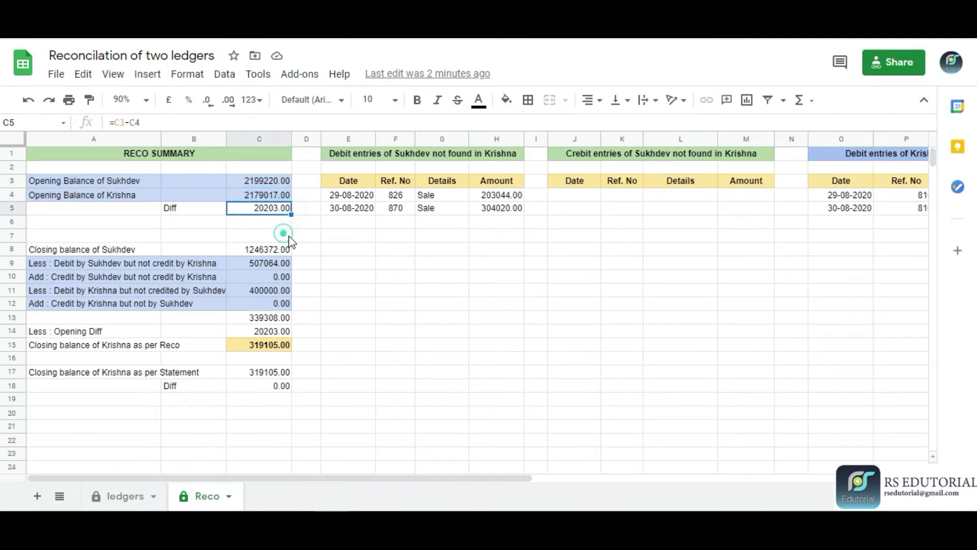
click(346, 238)
click(284, 213)
double_click(278, 209)
key(Escape)
click(353, 293)
click(338, 251)
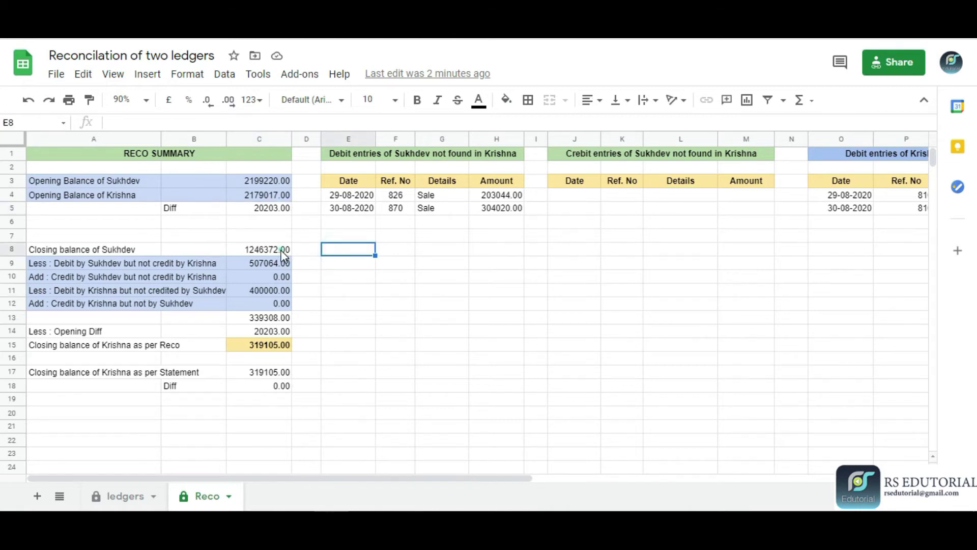
Compare the INDEX and COUNTA formula for Sukhdev's closing balance in Reco C8 with ledger cell F24
click(282, 250)
click(145, 249)
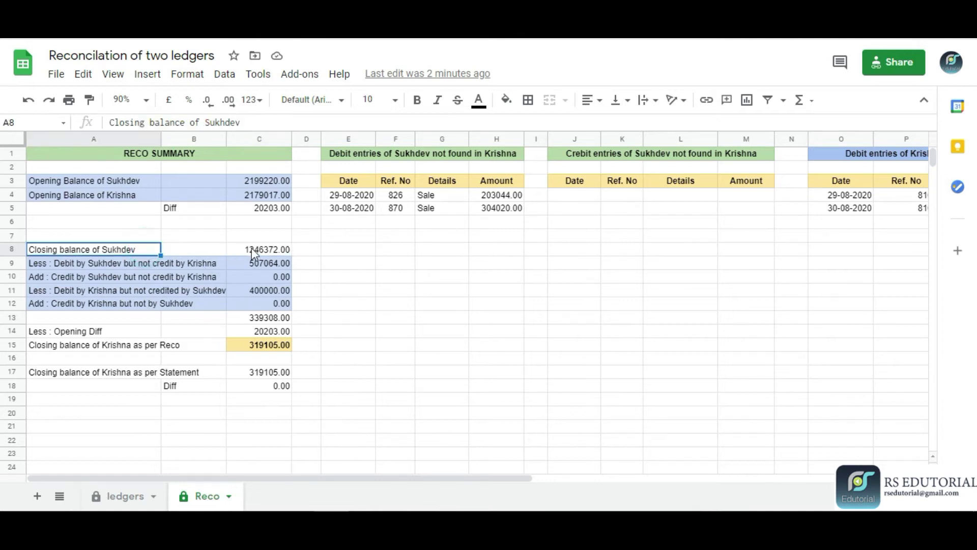
click(263, 253)
click(125, 496)
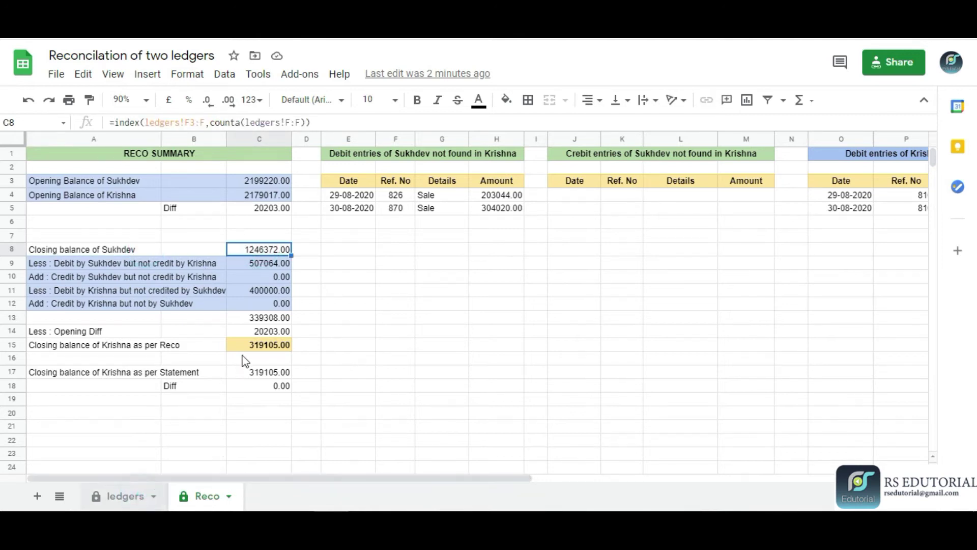
click(204, 496)
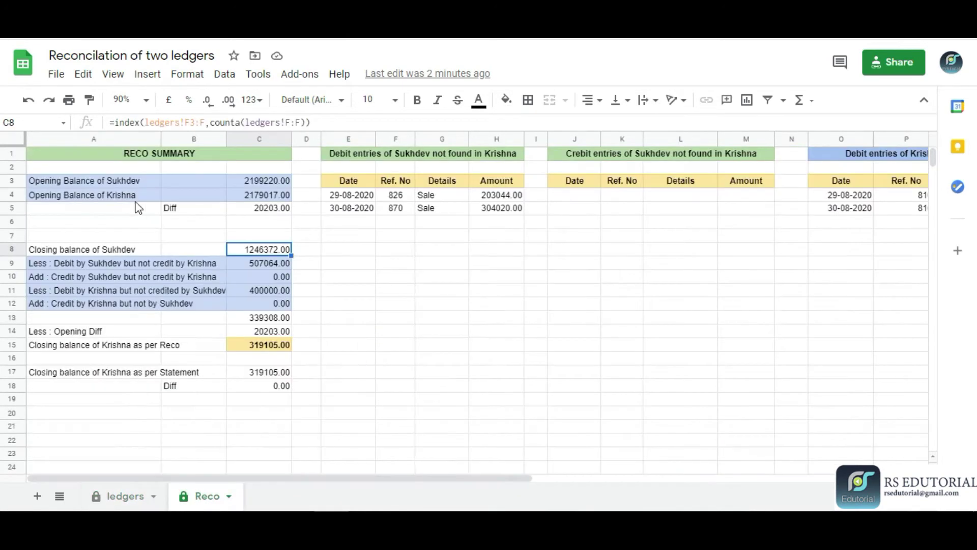
click(125, 496)
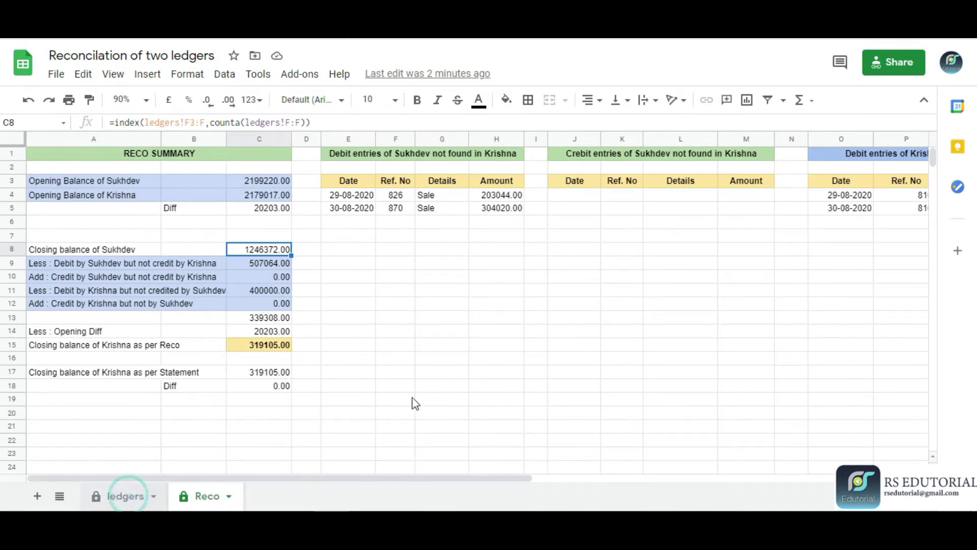
click(359, 401)
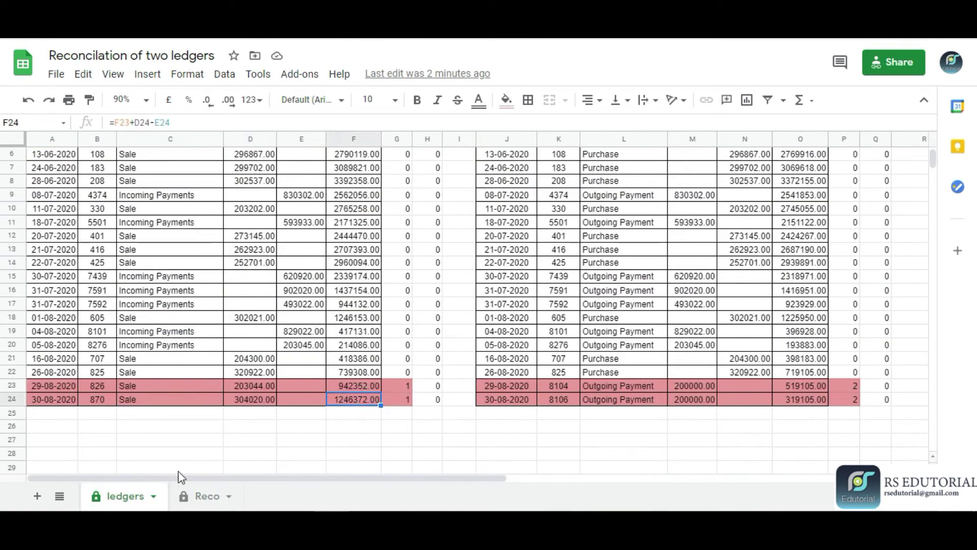
Review the four adjustment labels for unmatched debits and credits in A9:A12 of the Reco sheet
click(196, 495)
click(427, 290)
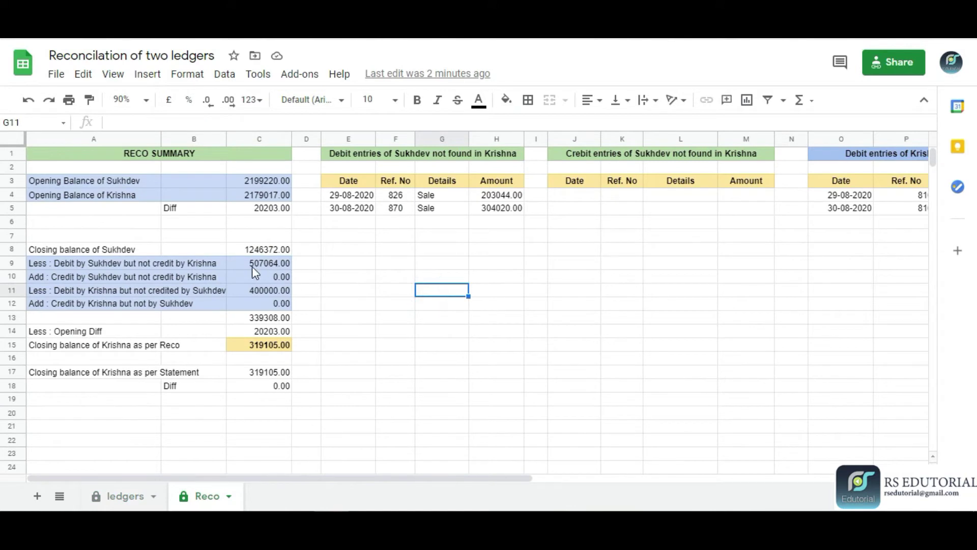
drag(140, 266, 148, 304)
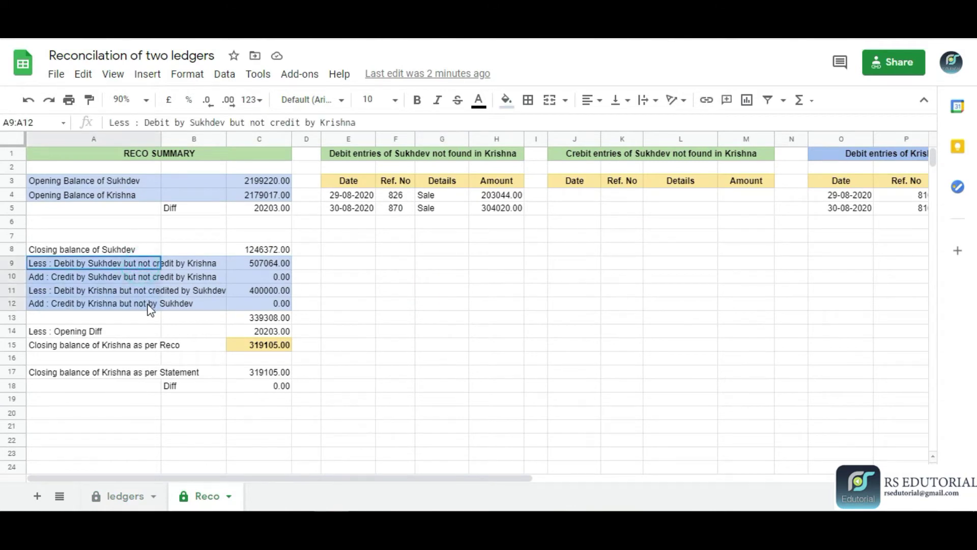
click(497, 278)
click(168, 281)
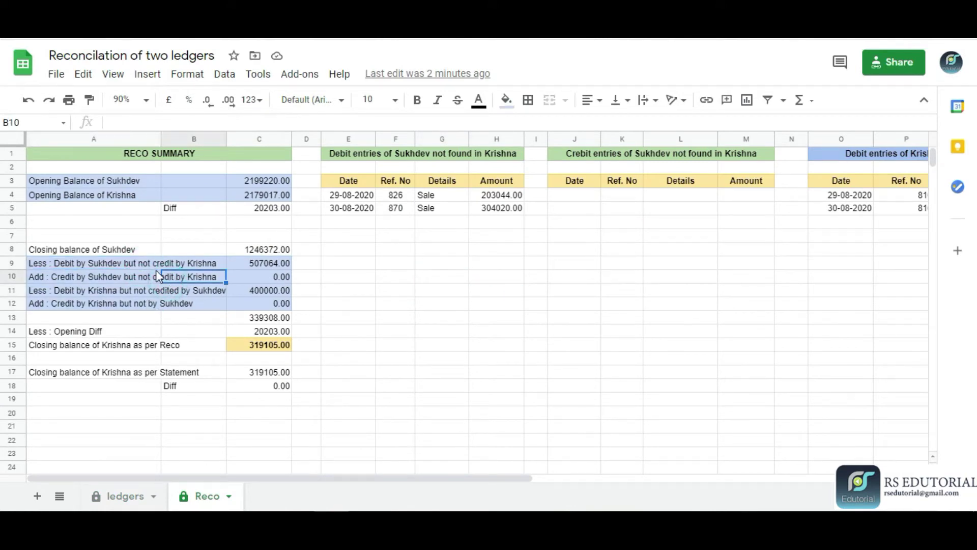
Check the ledgers and examine the Reco row 9 amount for debits by Sukhdev not credited by Krishna
click(127, 496)
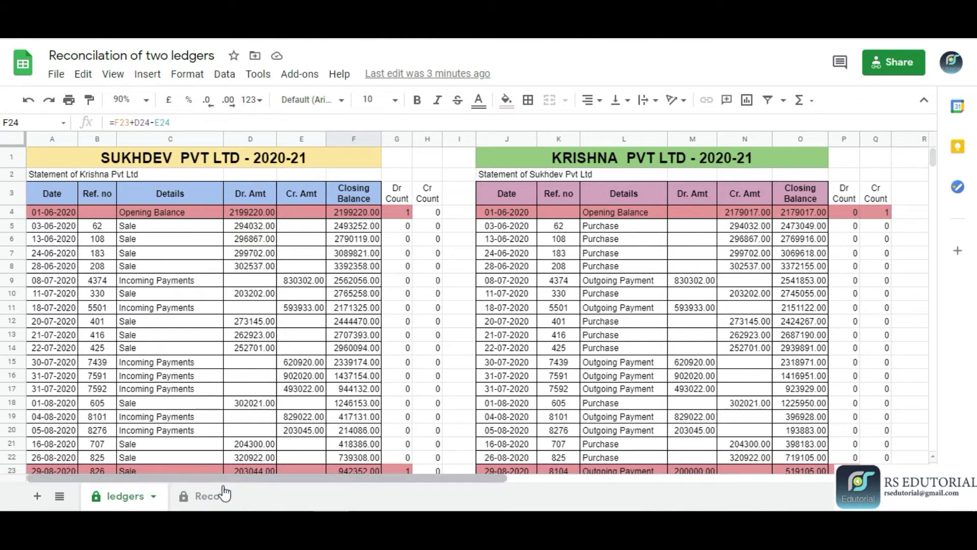
click(204, 496)
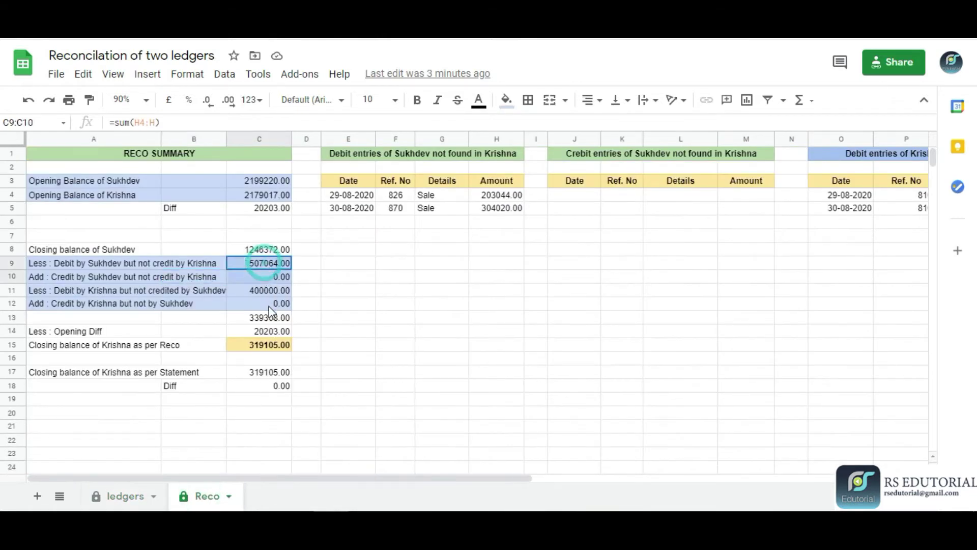
click(359, 293)
click(267, 264)
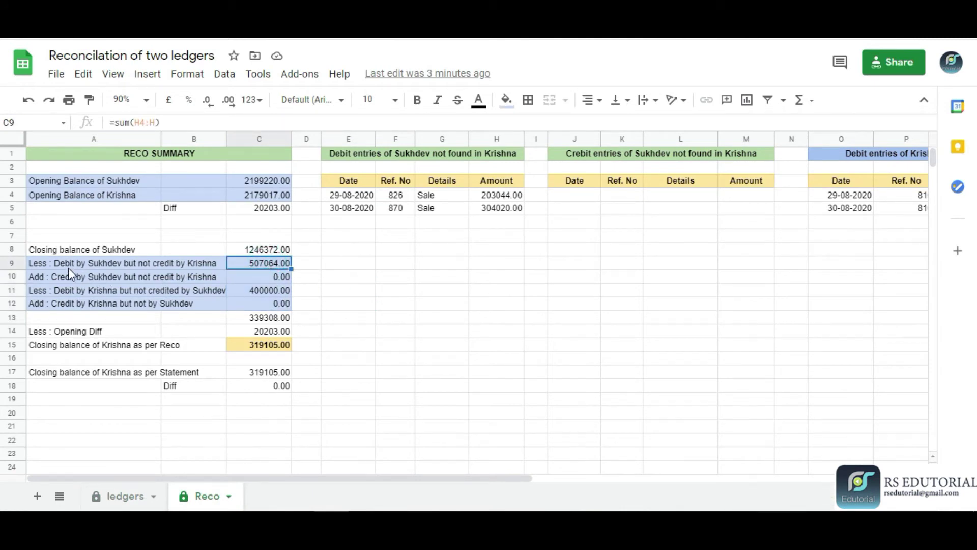
click(154, 264)
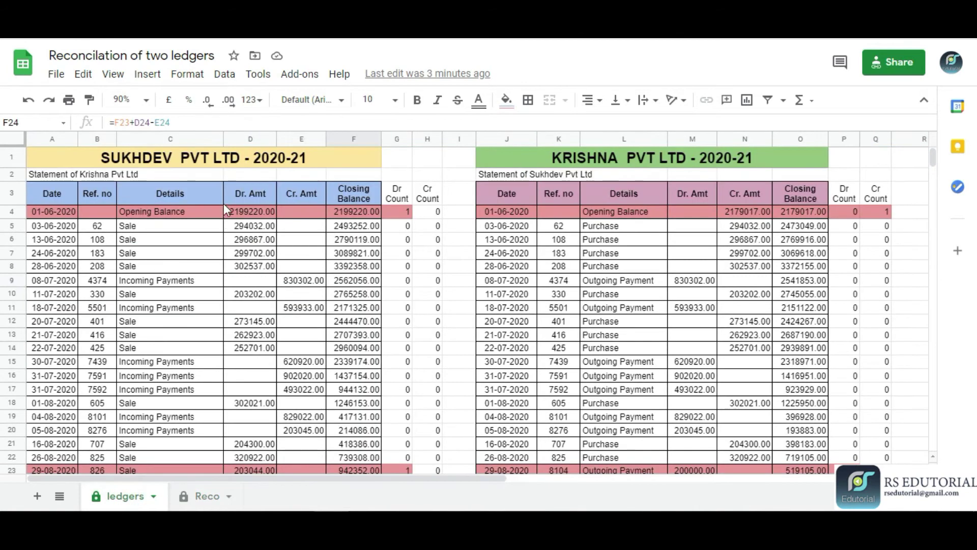
Compare the unmatched Sukhdev debits in ledger cells D23:D24 with the QUERY-based list starting in Reco E4
scroll(254, 437, down, 2)
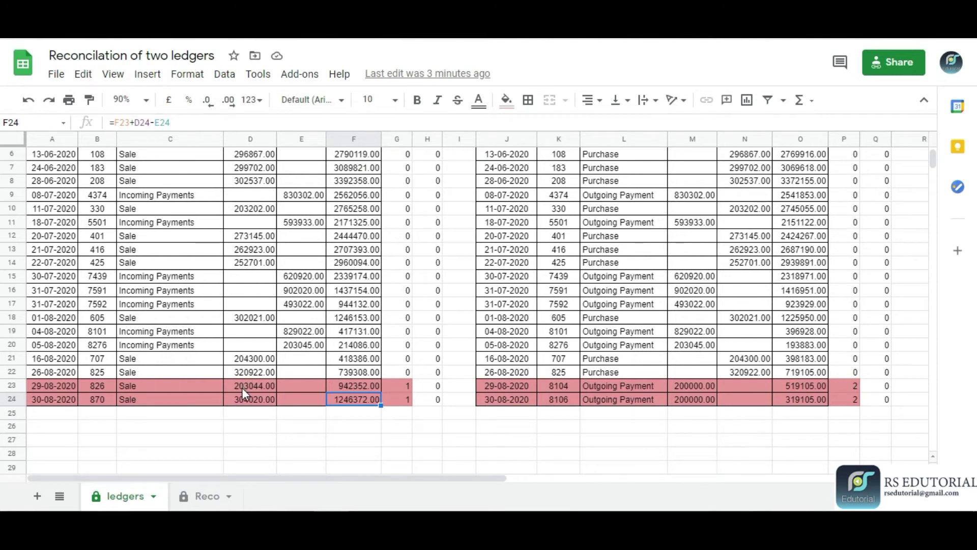
drag(242, 387, 246, 400)
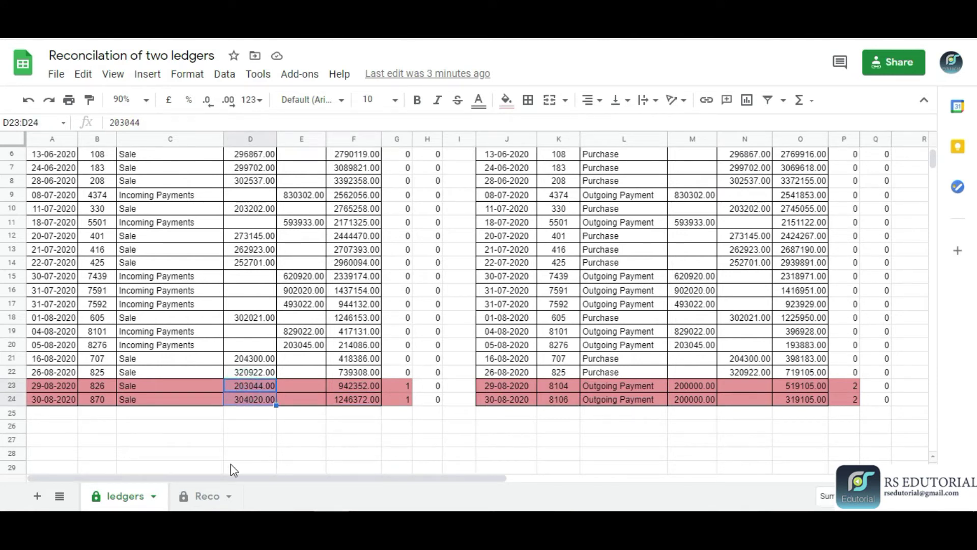
click(209, 496)
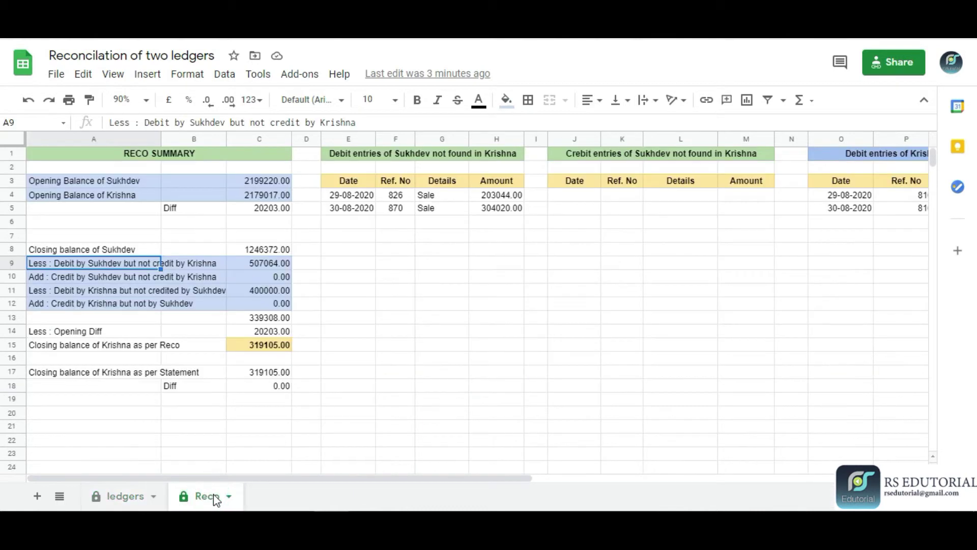
click(359, 198)
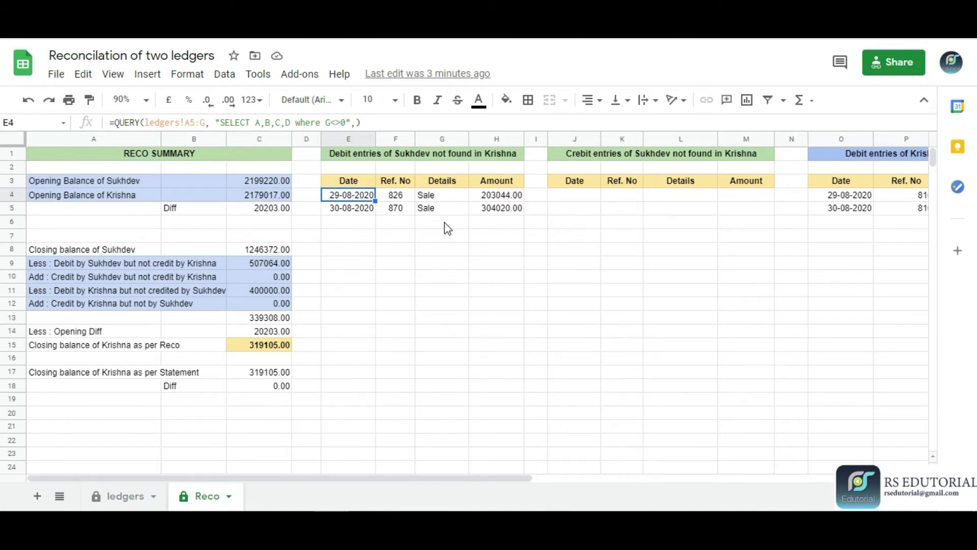
click(496, 198)
click(497, 210)
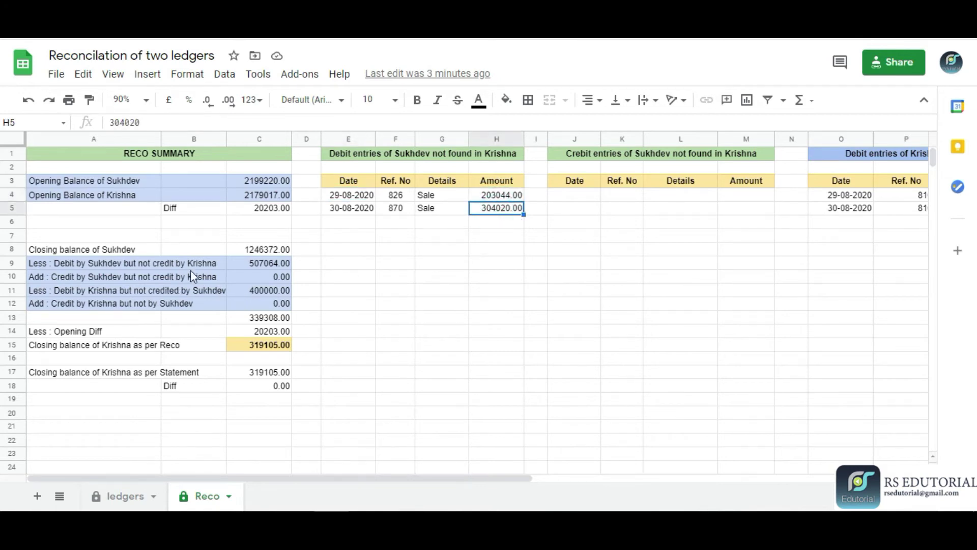
Examine the open-ended SUM range H4:H in Reco C9 without changing the formula
click(261, 262)
double_click(261, 263)
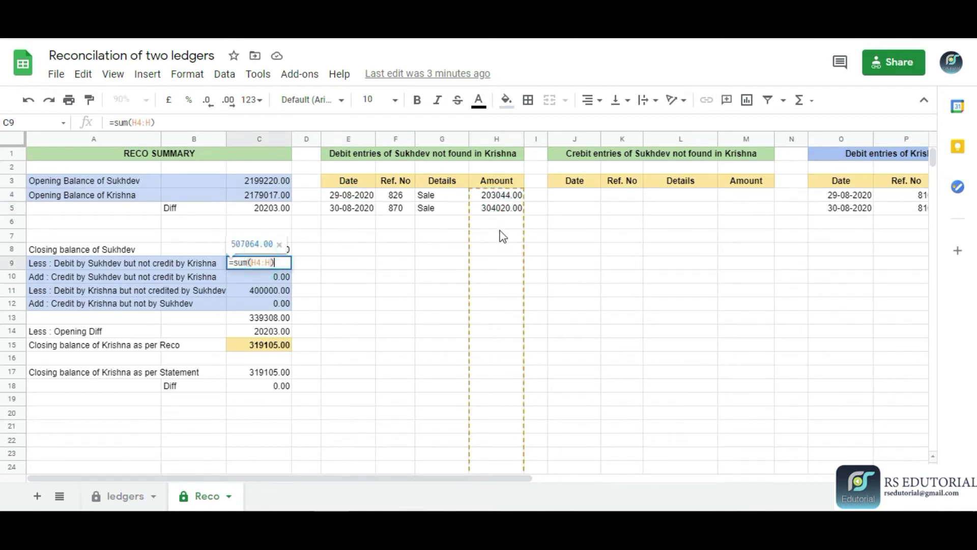
scroll(504, 235, down, 10)
scroll(505, 254, up, 9)
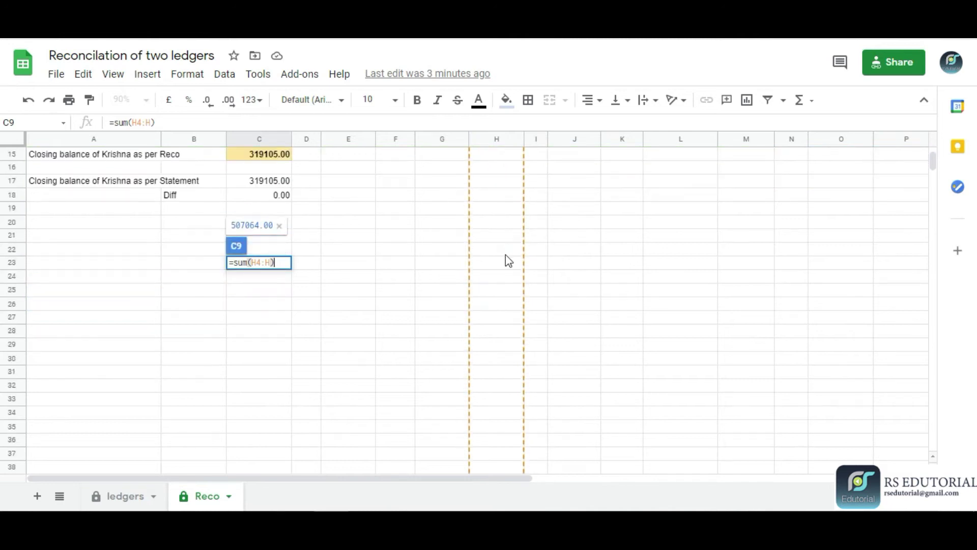
scroll(505, 259, up, 1)
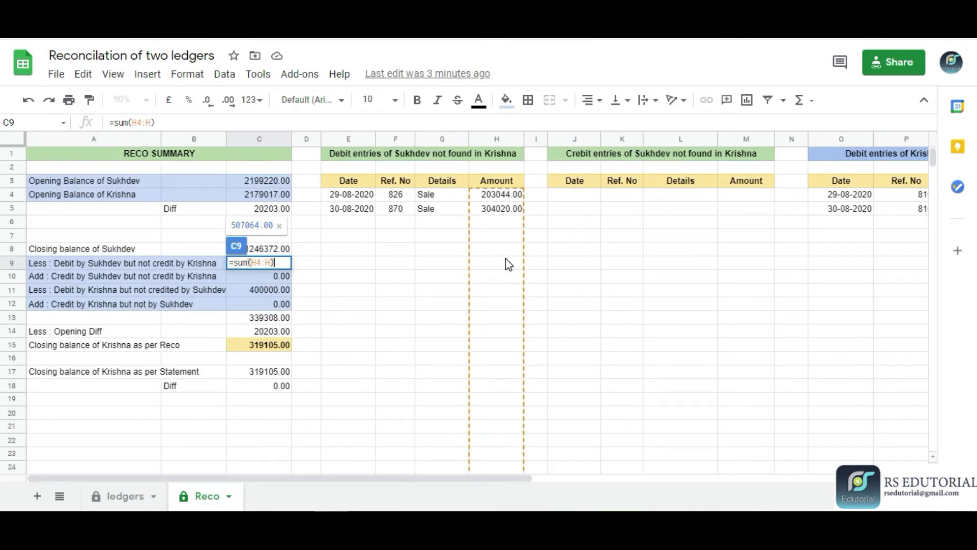
key(Escape)
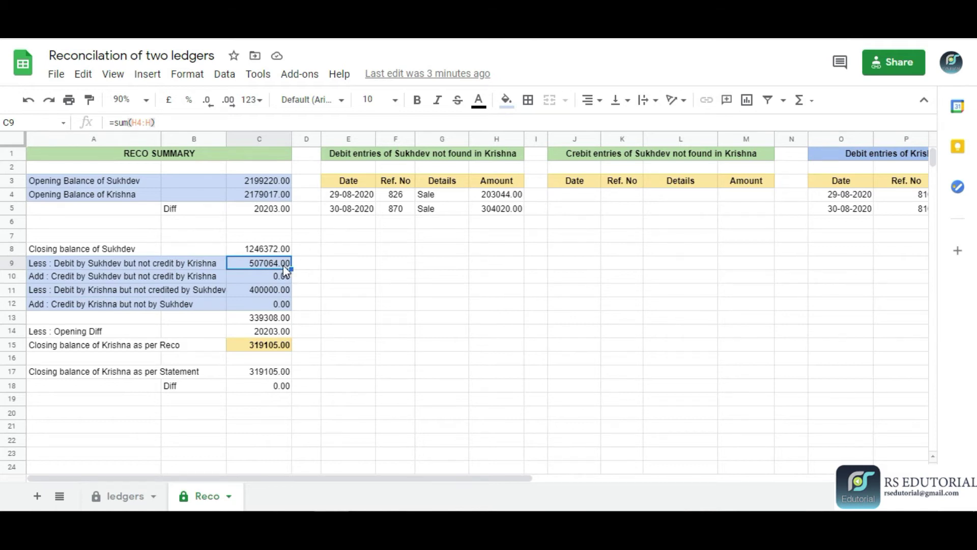
click(504, 208)
click(506, 237)
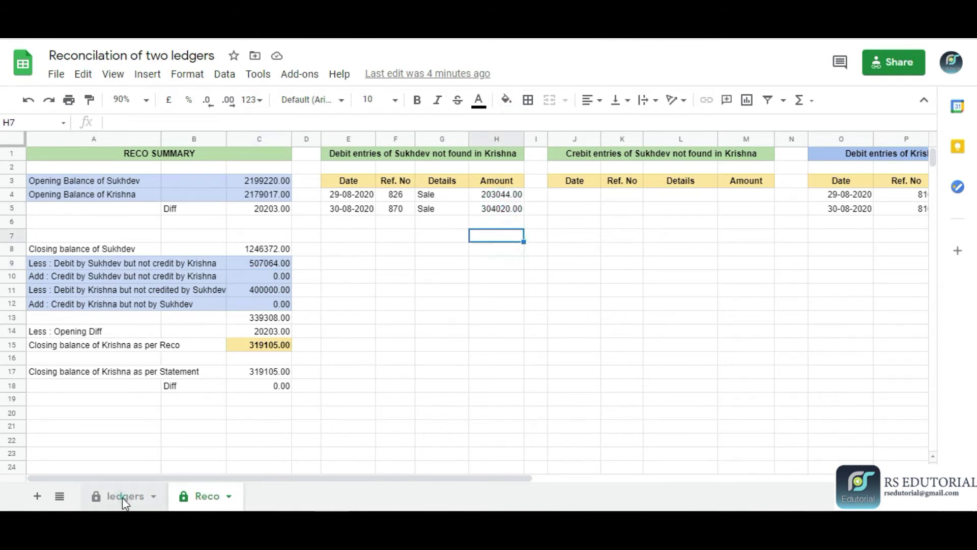
click(123, 496)
click(303, 260)
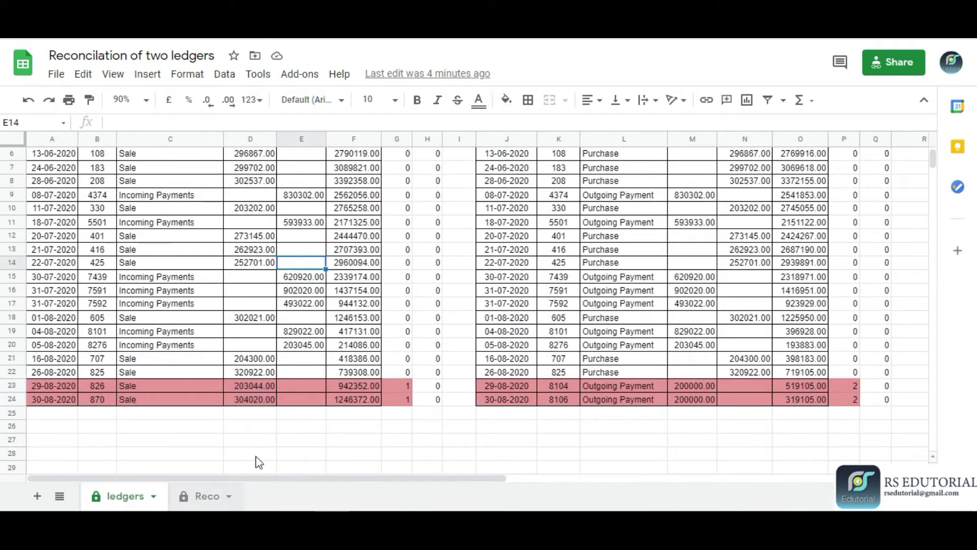
click(204, 496)
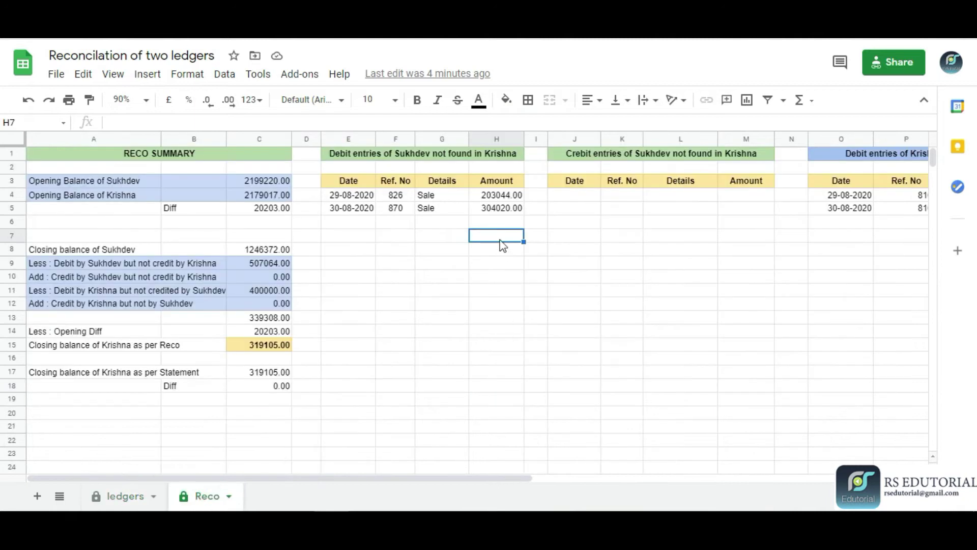
click(502, 207)
Enter test debit amounts 2423423 and 23432423 in D25 and D26 below the Sukhdev ledger
click(122, 496)
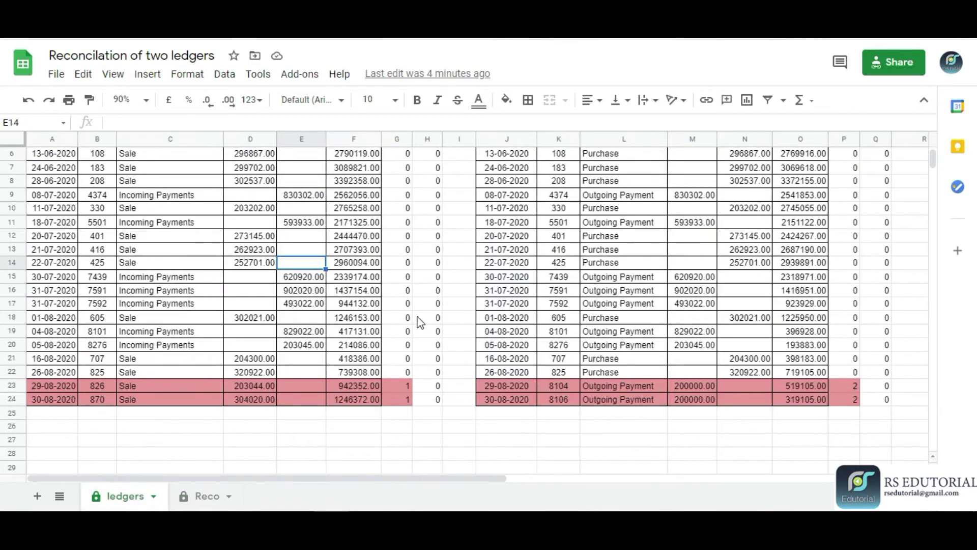
scroll(420, 322, down, 2)
click(254, 320)
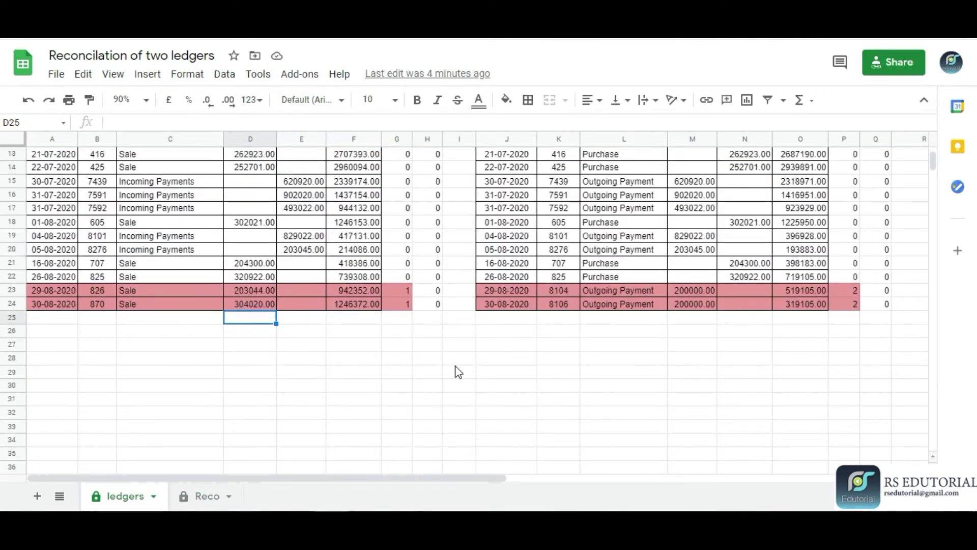
text(2423423)
key(Return)
text(23432)
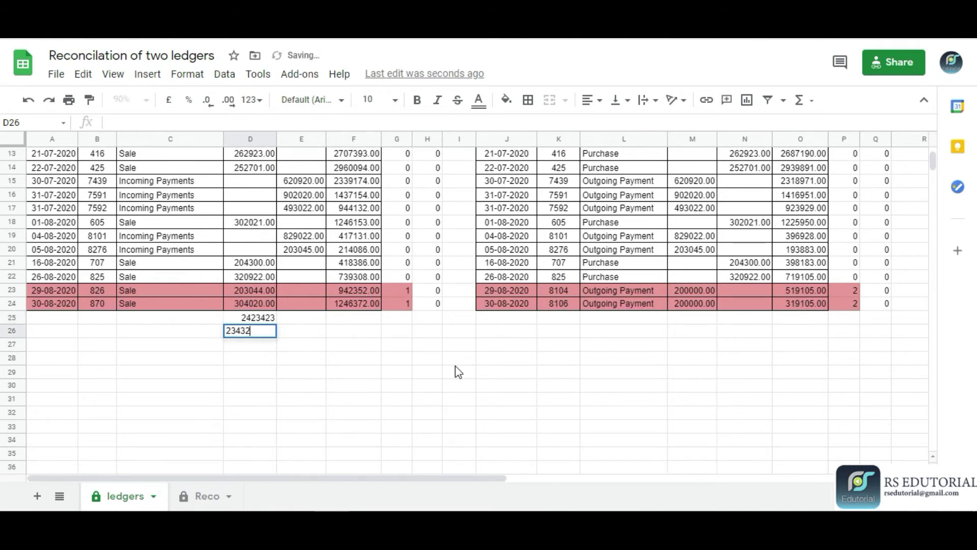
text(423)
key(Return)
Replace the test debits in D25 and D26 with 23233 and 232323, and add 434355 in D27
key(Up)
text(232323)
key(Return)
key(Up)
key(Up)
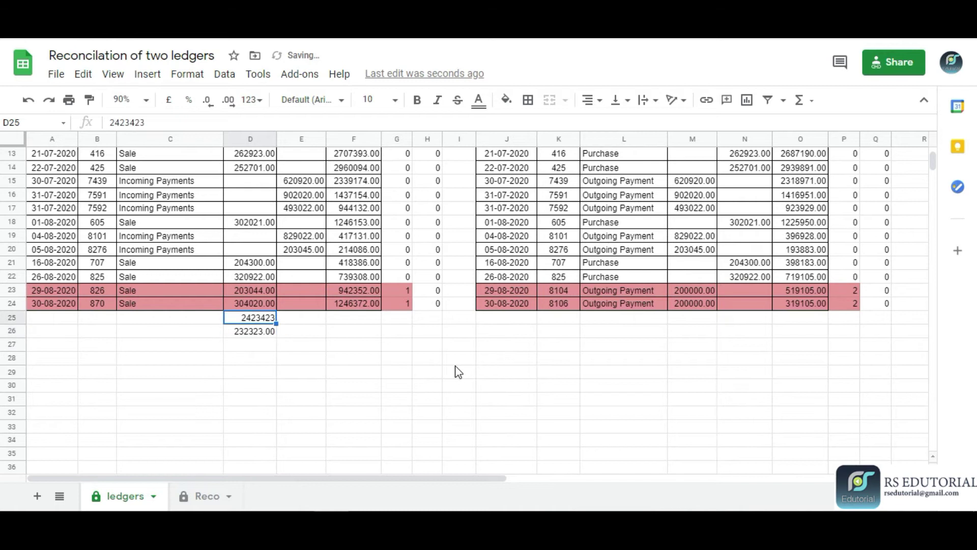
text(2323)
key(Return)
key(Down)
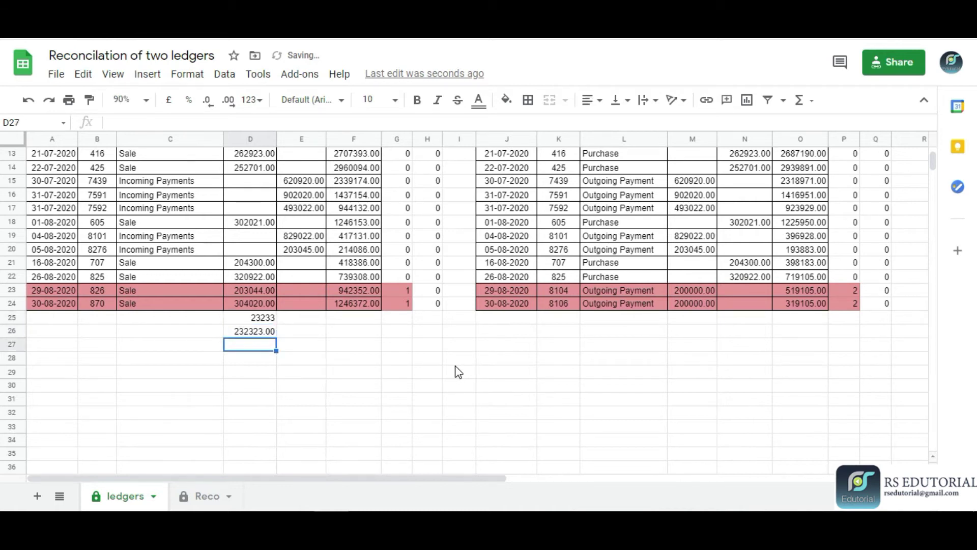
text(434355)
key(Return)
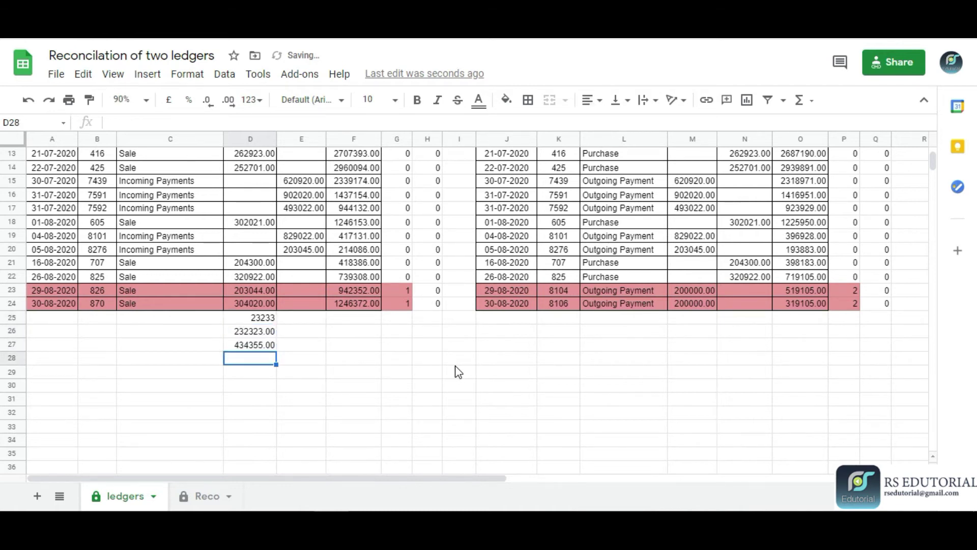
Copy the Dr and Cr Count formulas from G24:H24 down through row 27 for the test debits
click(408, 305)
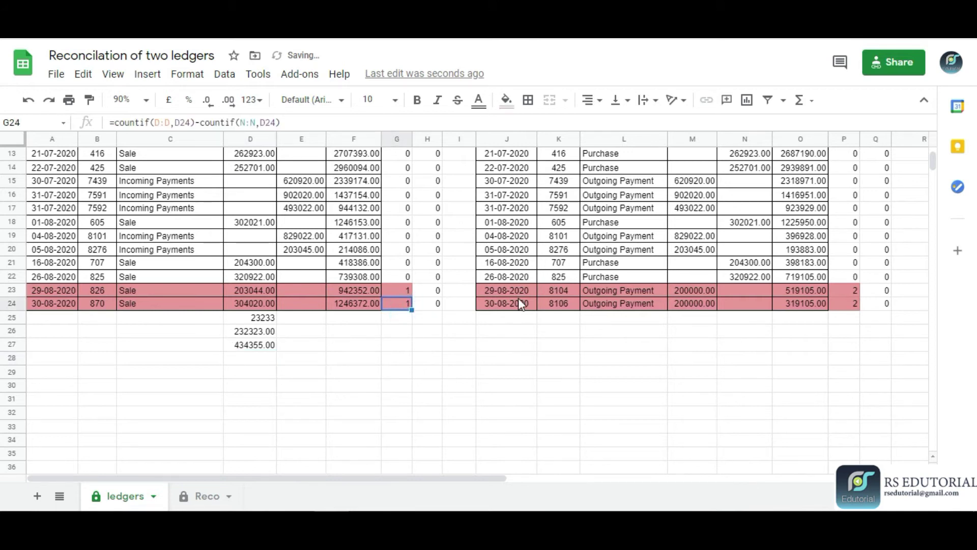
key(shift+Right)
key(ctrl+c)
key(shift+Down)
key(shift+Down)
key(shift+Down)
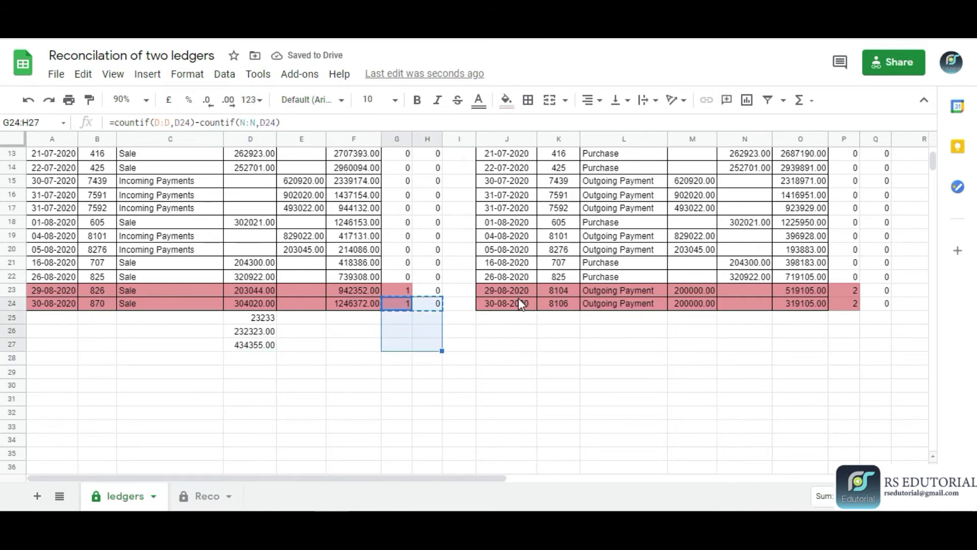
key(ctrl+v)
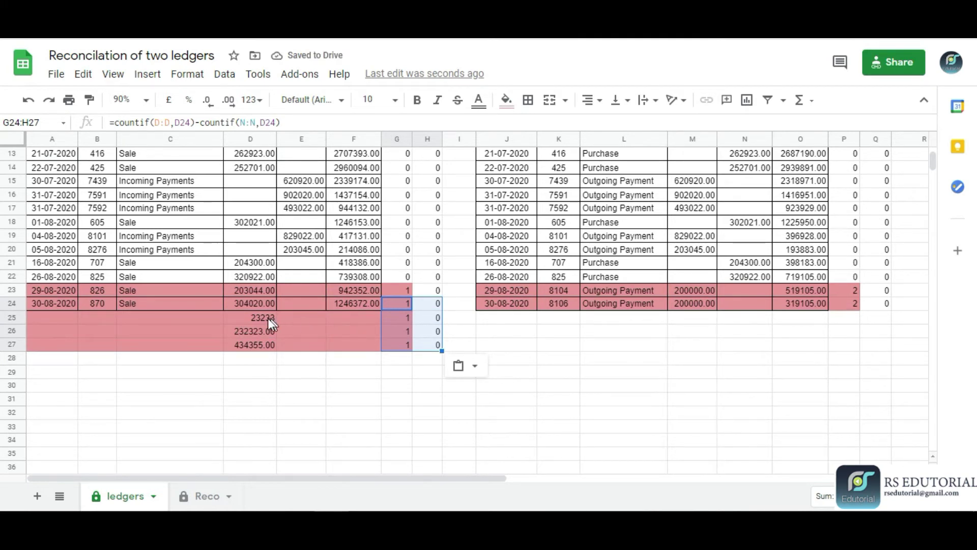
Check the ledger's test debits in D25:D27 against the unmatched Sukhdev debit amounts in Reco H6:H8
drag(268, 319, 259, 350)
click(203, 498)
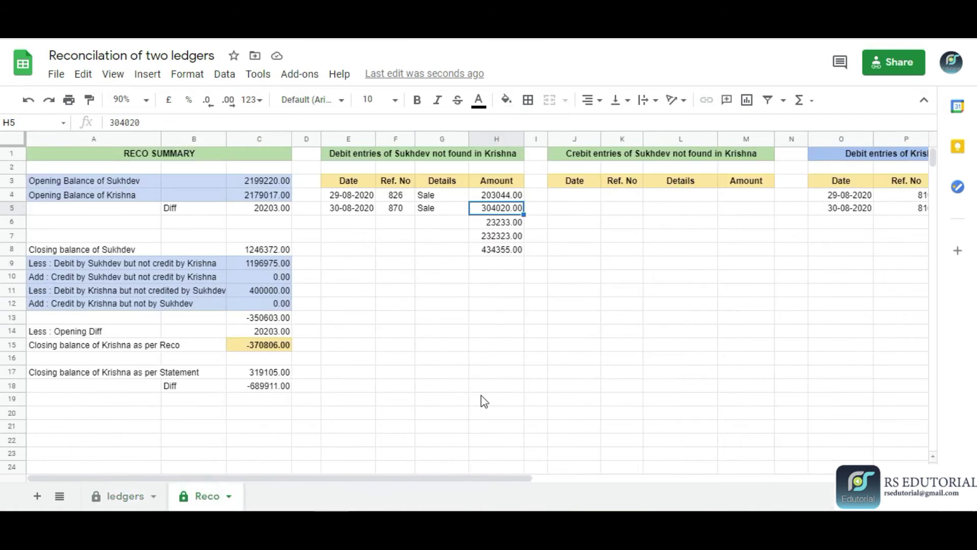
drag(519, 224, 518, 258)
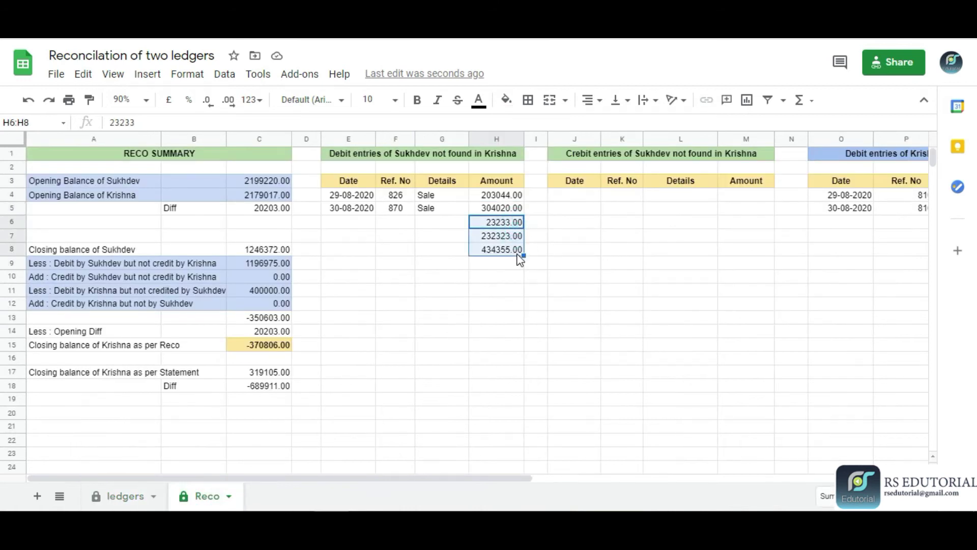
click(369, 220)
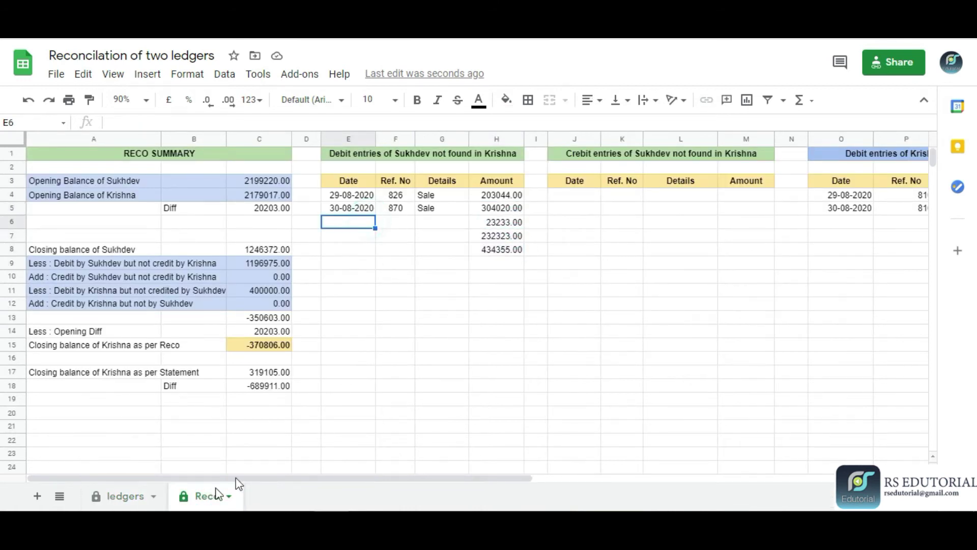
Copy the date 05-08-2020 from A20 into A25:A27 of the ledger and check the Reco list's dates
click(125, 498)
click(54, 250)
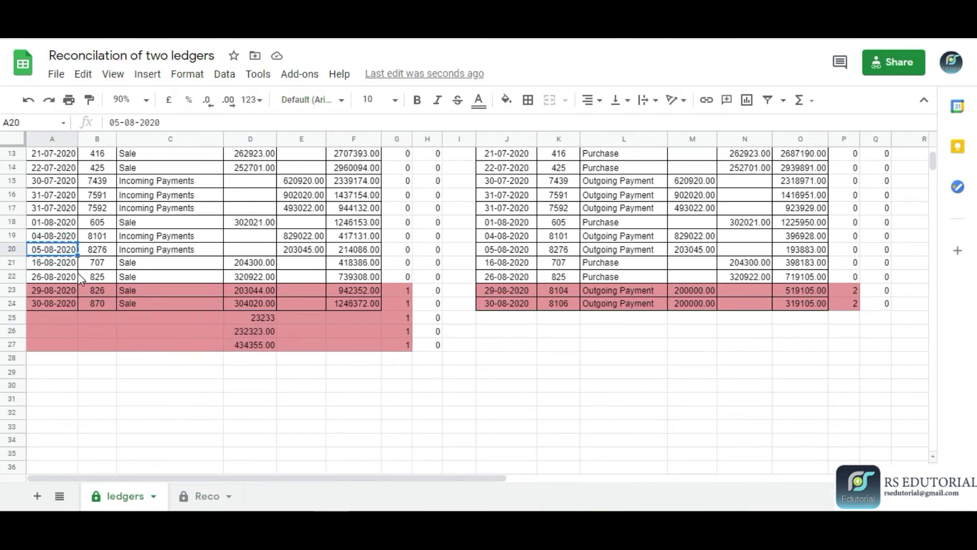
drag(71, 317, 72, 347)
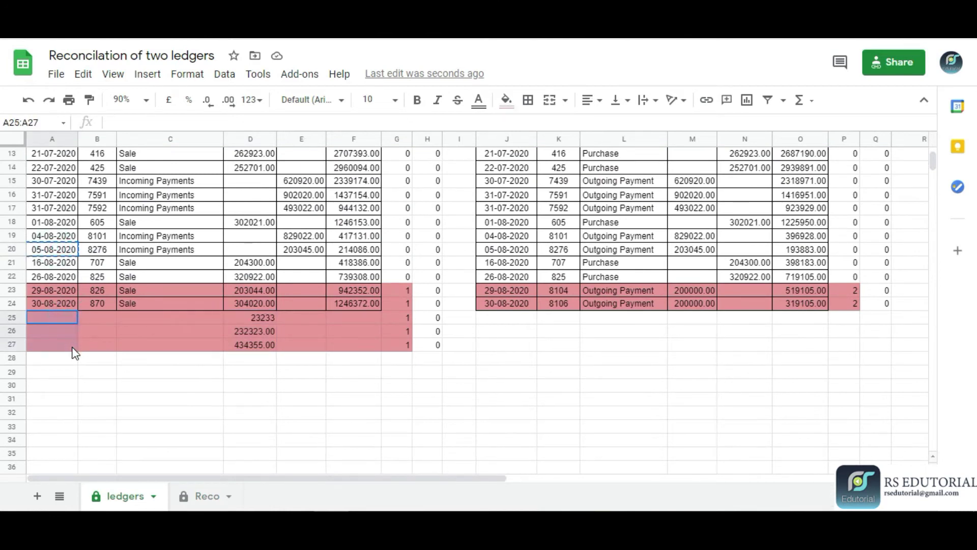
key(ctrl+v)
click(203, 496)
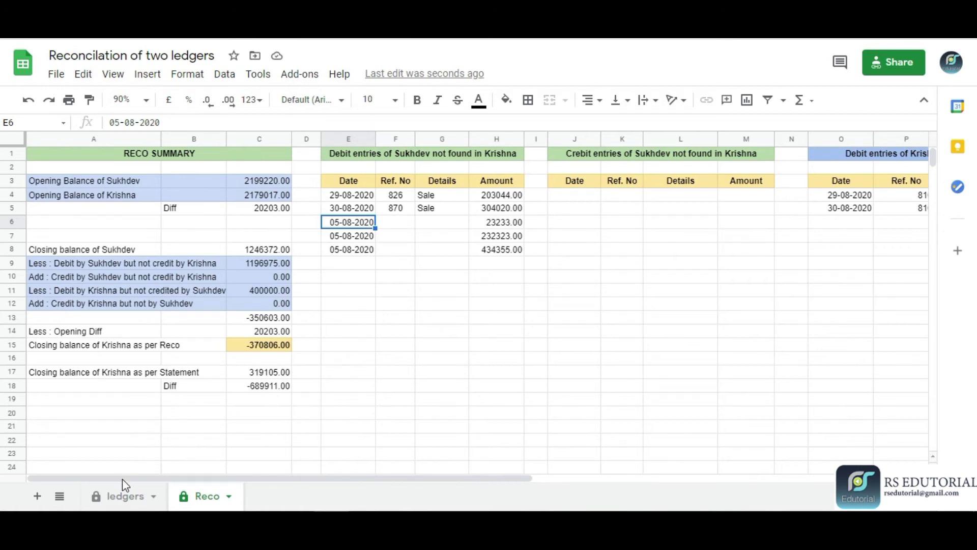
Clear the contents of the test rows 25 to 27 beneath the Sukhdev ledger, including their count formulas
click(120, 494)
drag(57, 320, 492, 363)
key(Delete)
click(458, 358)
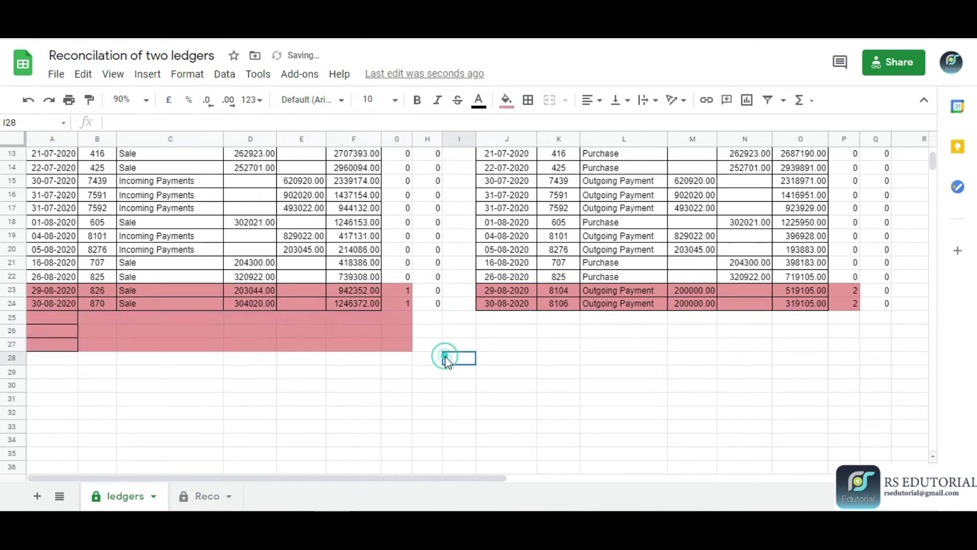
Review the Reco sheet's lists of unmatched Sukhdev debits, Sukhdev credits and Krishna debits
click(207, 496)
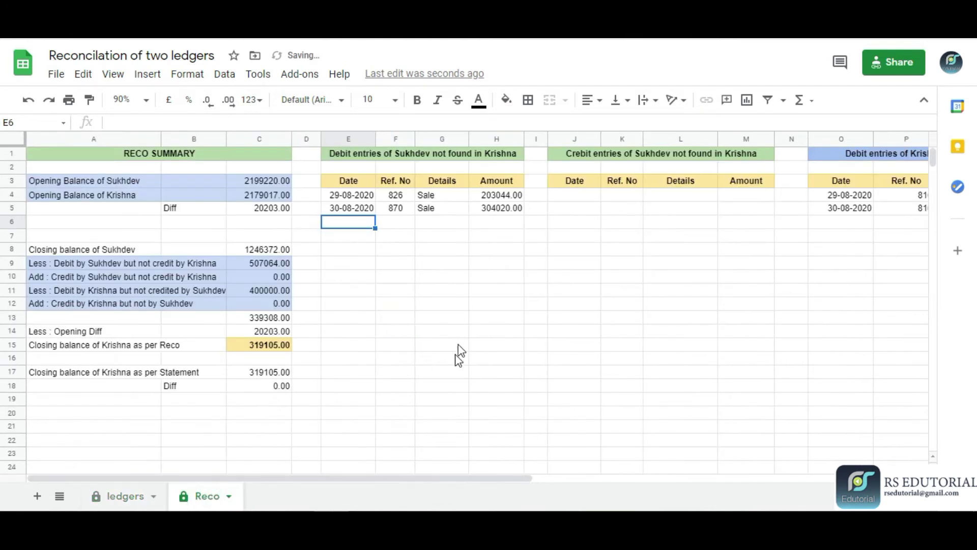
click(459, 317)
click(647, 214)
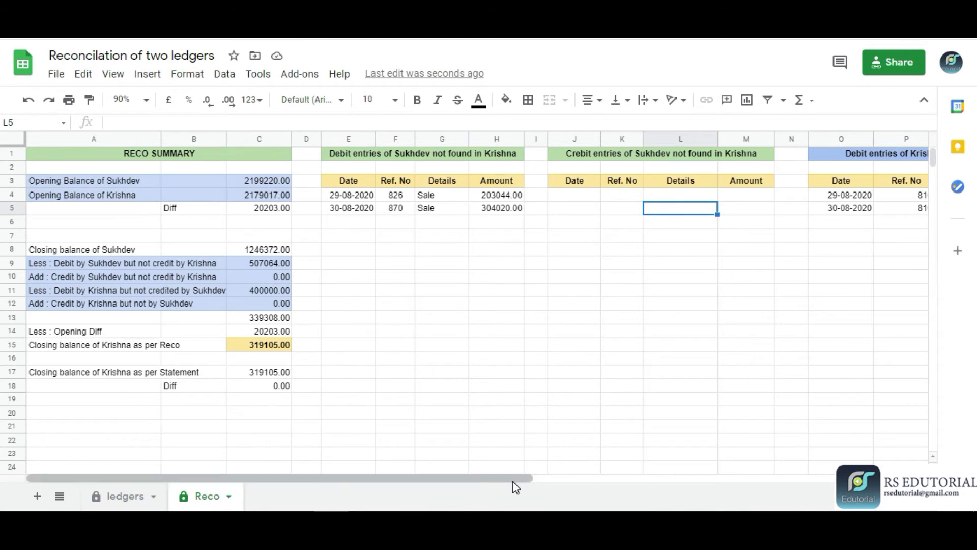
drag(516, 476, 757, 475)
click(587, 195)
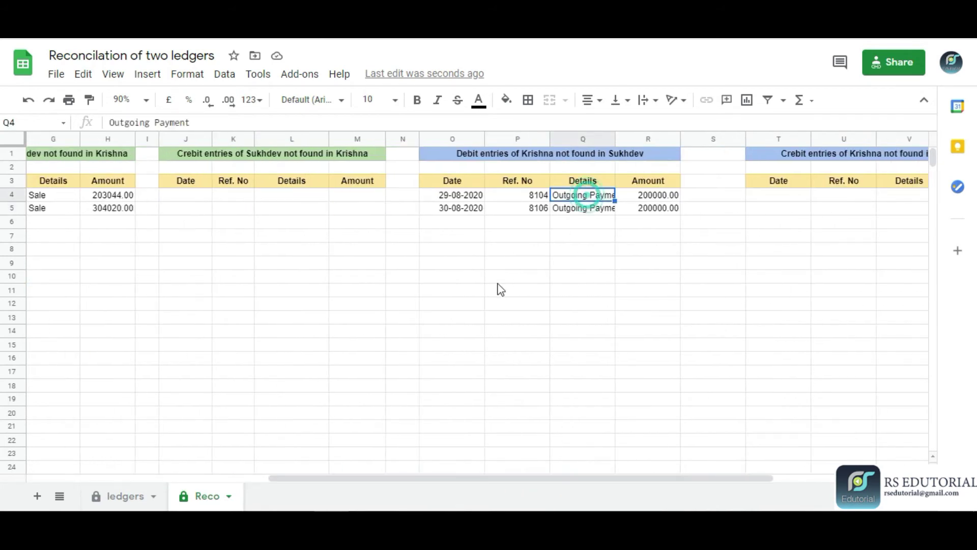
Examine the Krishna ledger's highlighted outgoing payments in rows 23 and 24 and the empty row beneath them
click(138, 495)
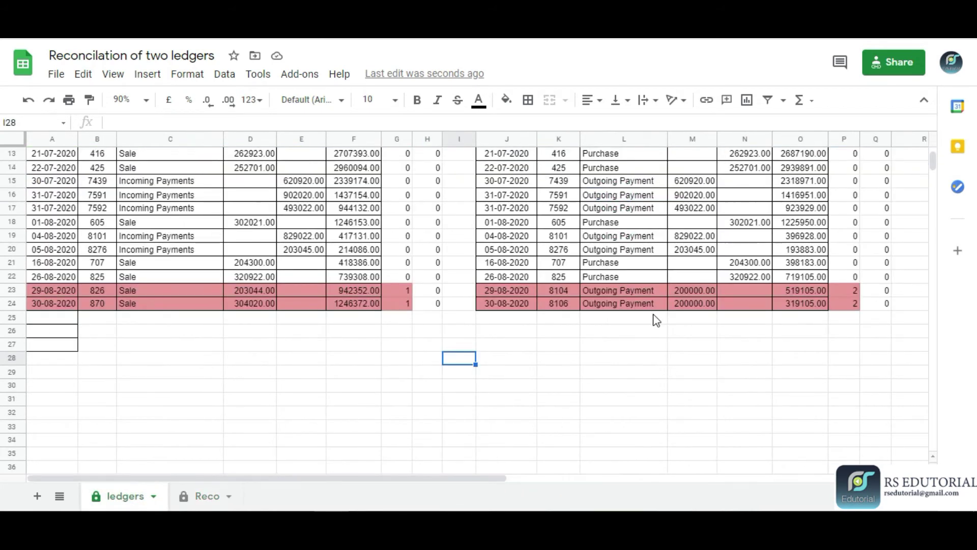
click(565, 319)
scroll(640, 327, up, 5)
scroll(685, 331, down, 3)
scroll(733, 331, up, 3)
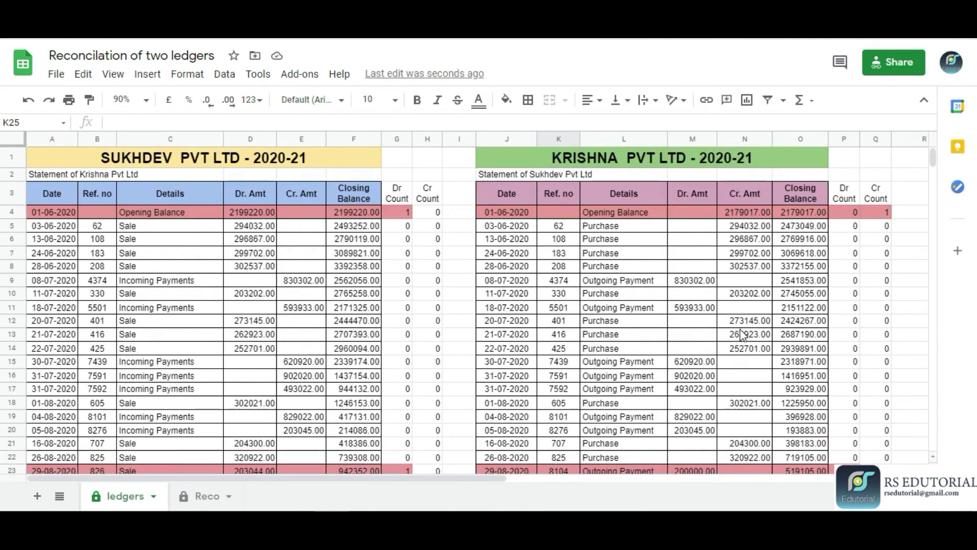
scroll(740, 329, down, 3)
scroll(418, 315, up, 3)
scroll(733, 326, down, 2)
click(674, 386)
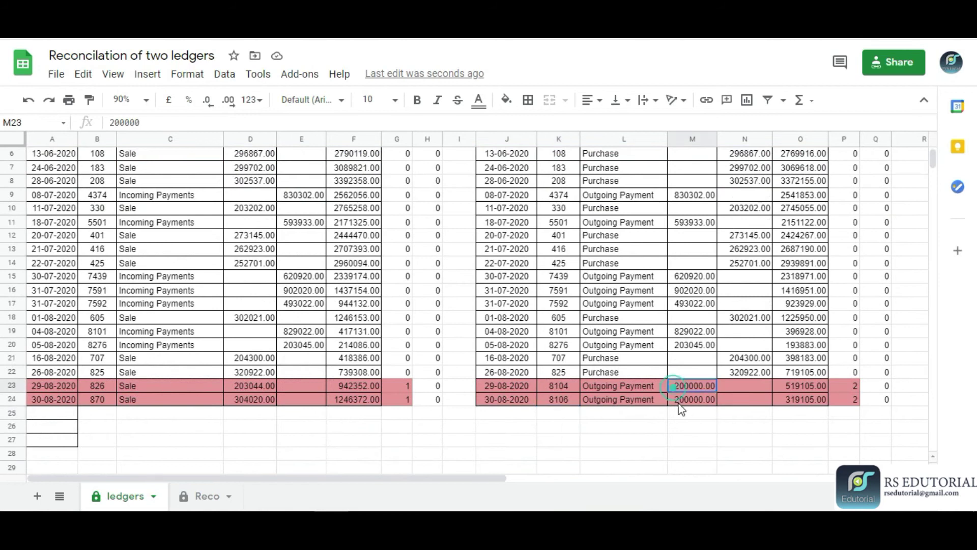
scroll(692, 402, down, 3)
drag(517, 321, 709, 322)
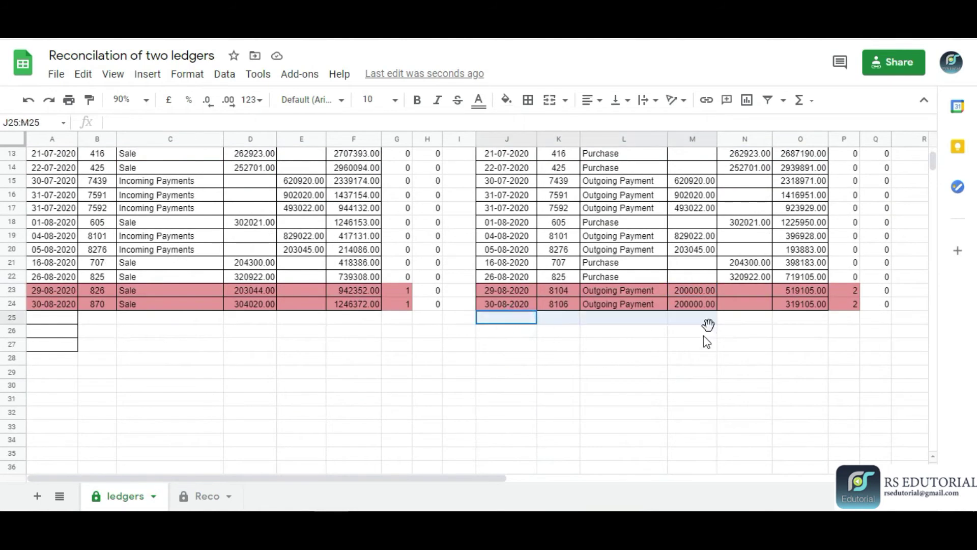
click(743, 317)
Compare the unmatched Krishna debits in Reco R4:R5 with the ledger and inspect the QUERY formula in O4
click(203, 496)
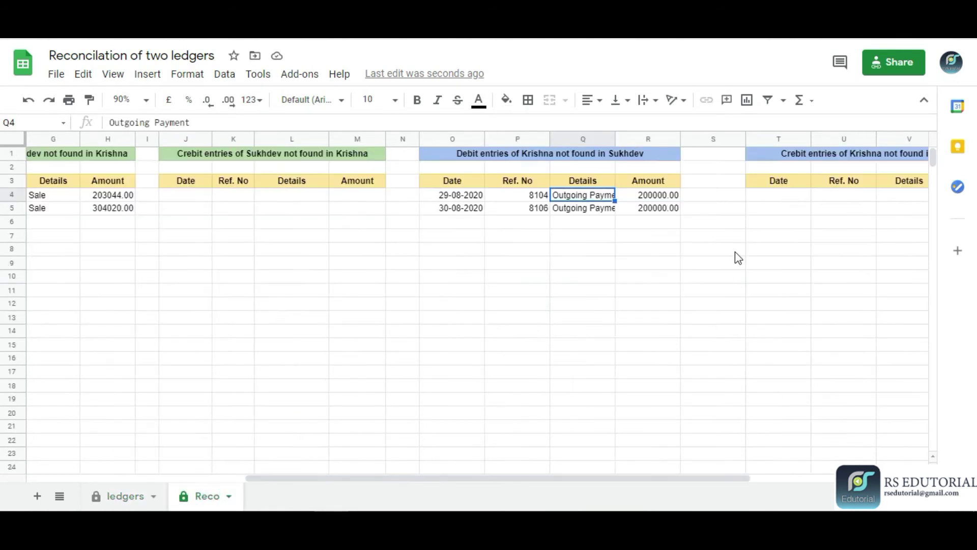
click(660, 199)
click(468, 198)
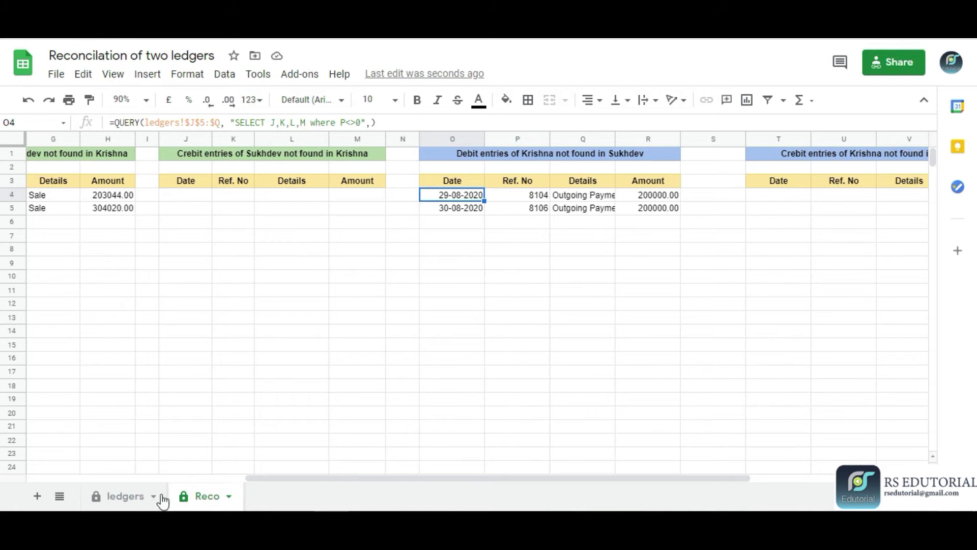
click(145, 495)
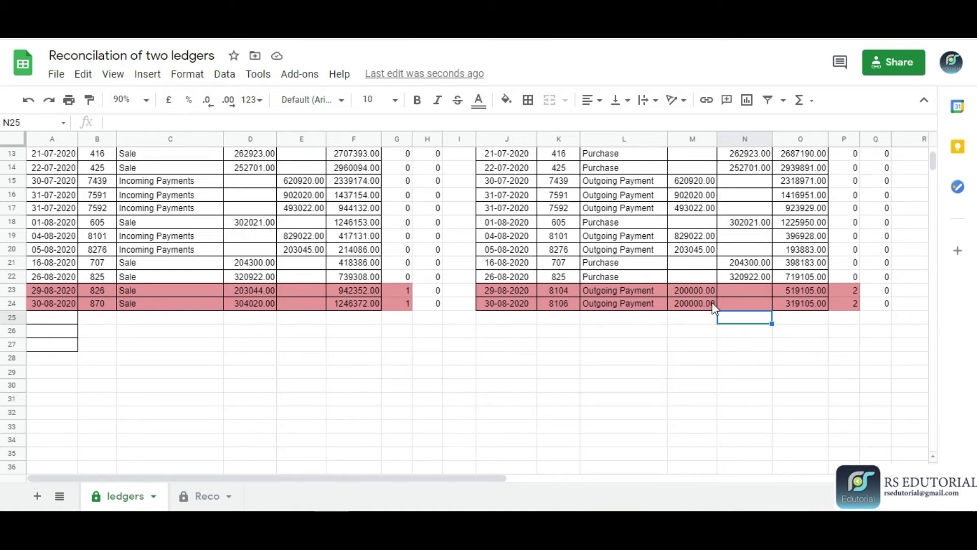
click(201, 496)
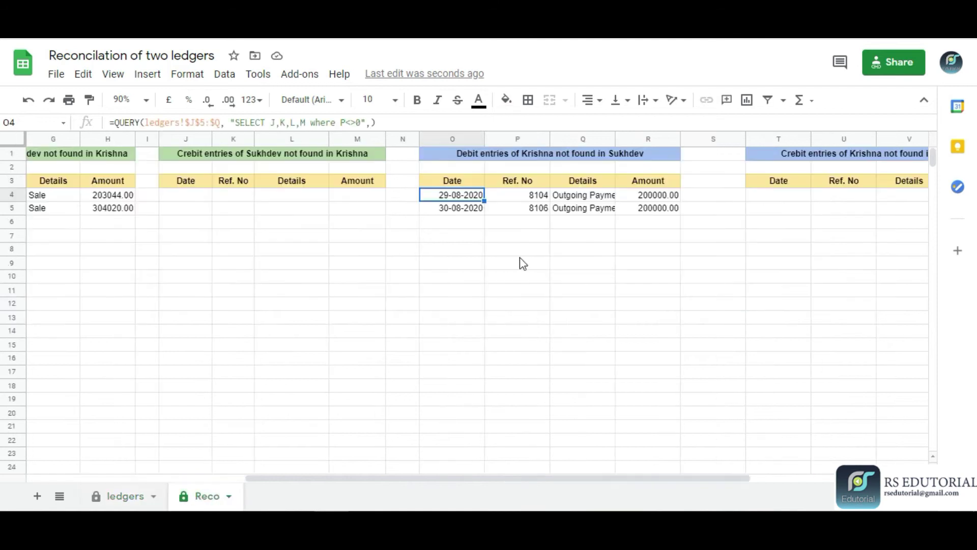
drag(657, 197, 656, 207)
click(452, 195)
Examine the Krishna ledger's debit amounts alongside their Dr Count values in column P
click(135, 497)
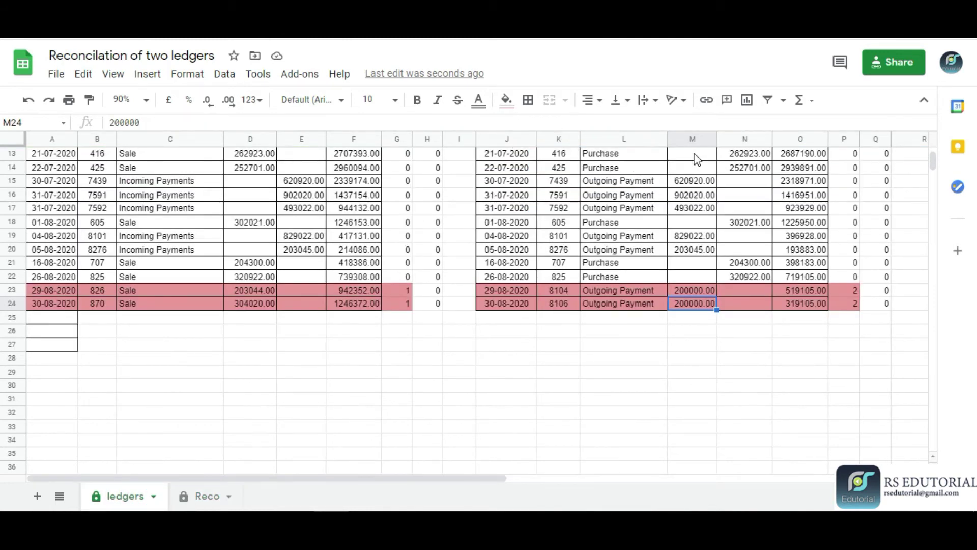
scroll(685, 303, up, 3)
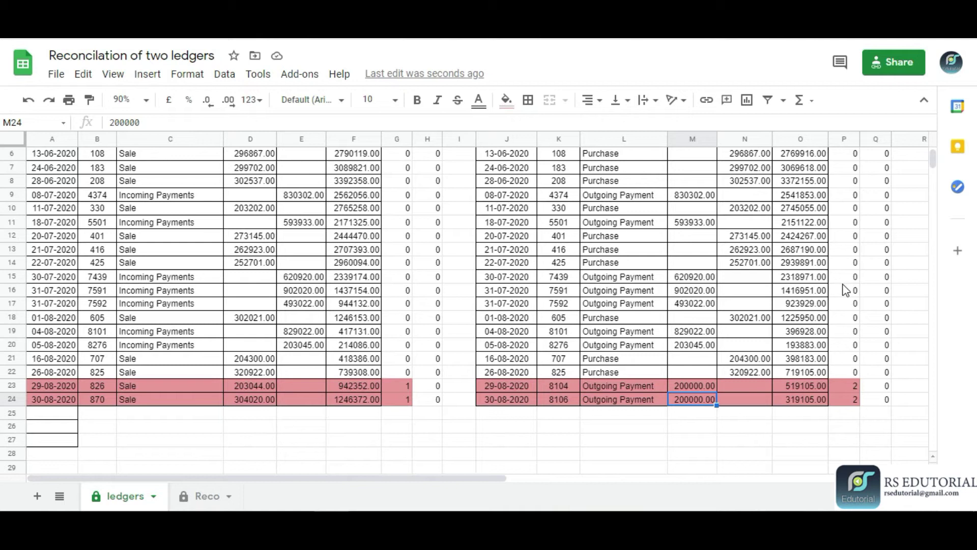
scroll(853, 292, up, 2)
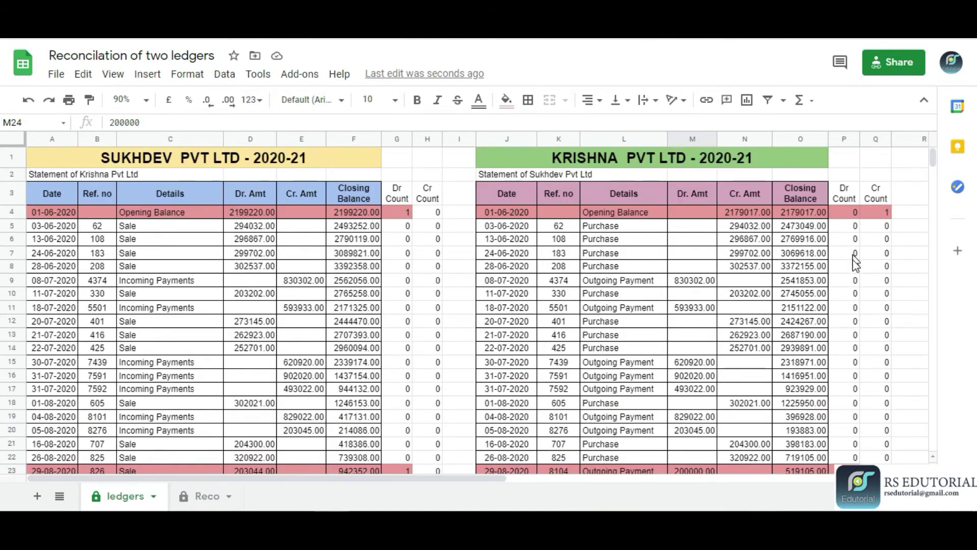
scroll(853, 285, down, 6)
scroll(853, 296, up, 6)
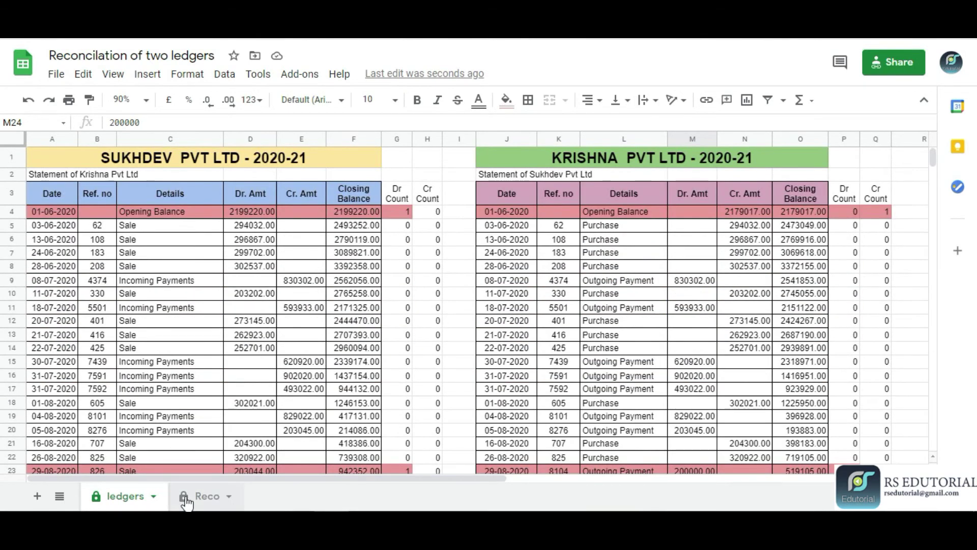
Relate the QUERY condition on column P in Reco O4 to the Krishna ledger's Dr Count formula in P7
click(186, 501)
click(522, 195)
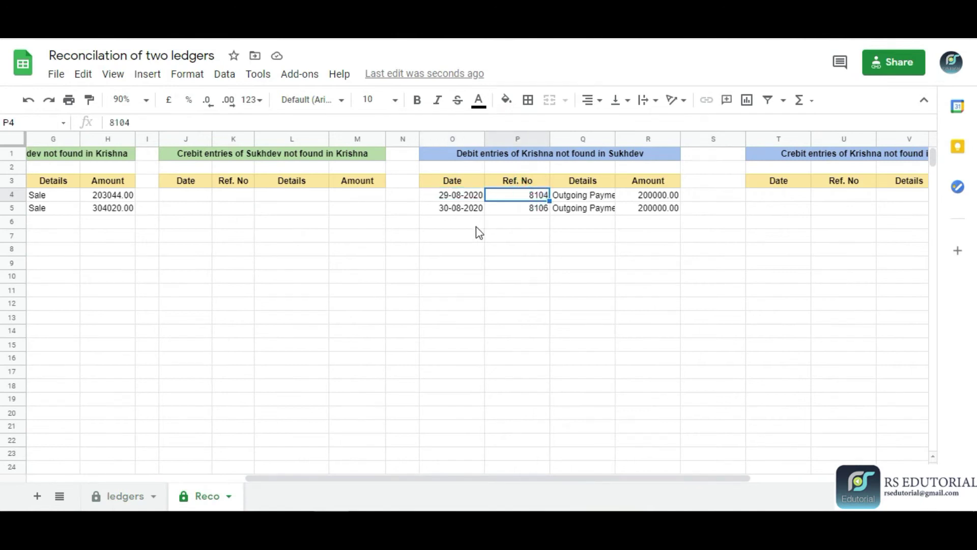
click(467, 223)
click(461, 196)
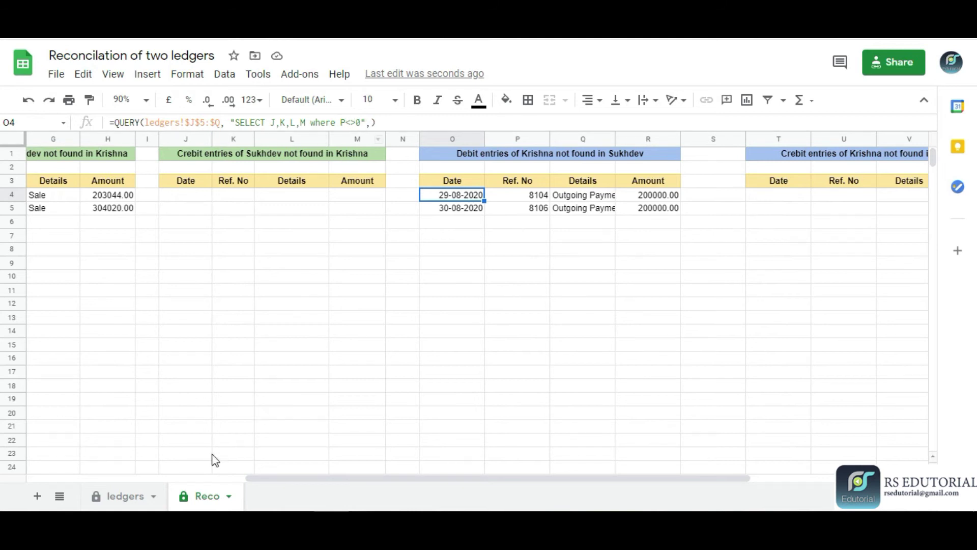
click(127, 496)
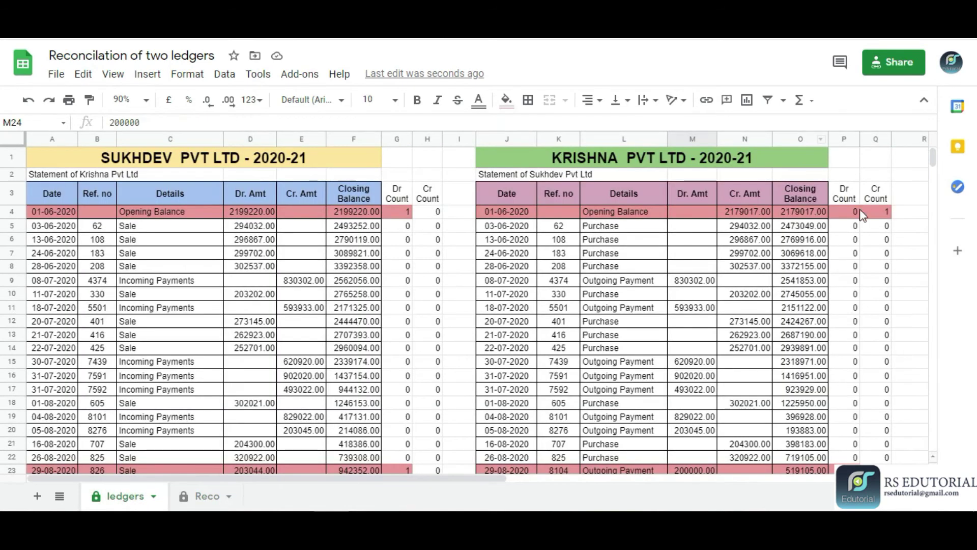
click(855, 253)
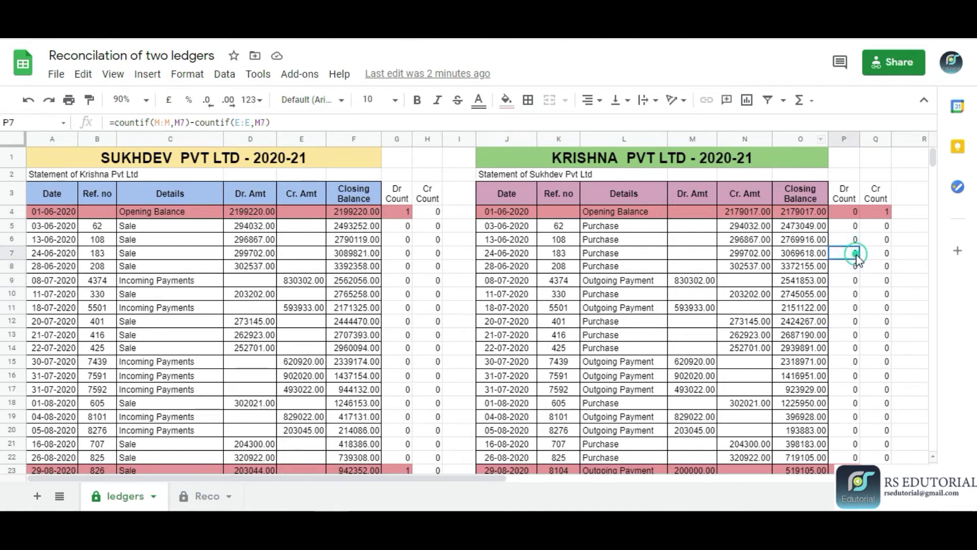
Try a Dr Count of 2 in P21 of the Krishna ledger and undo the change
scroll(857, 260, down, 3)
click(856, 276)
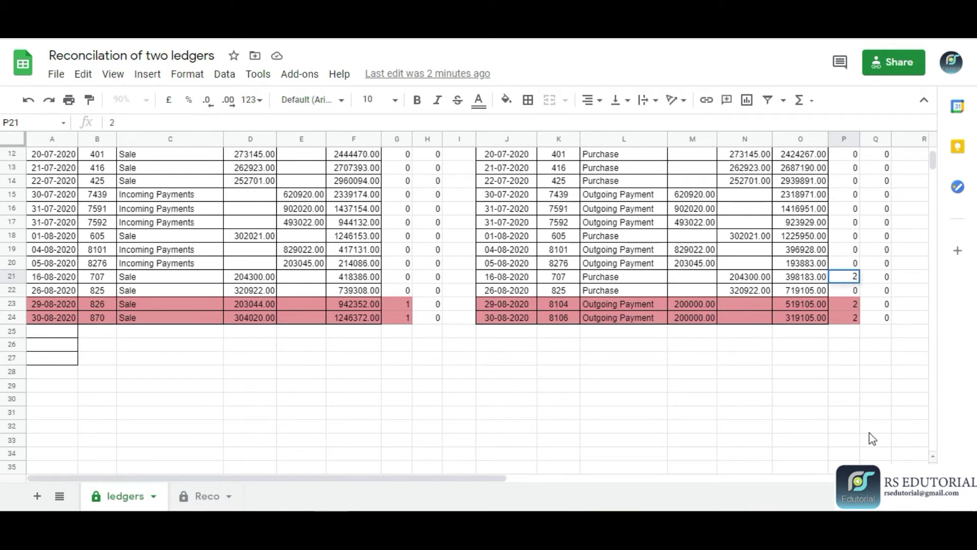
key(Return)
key(ctrl+z)
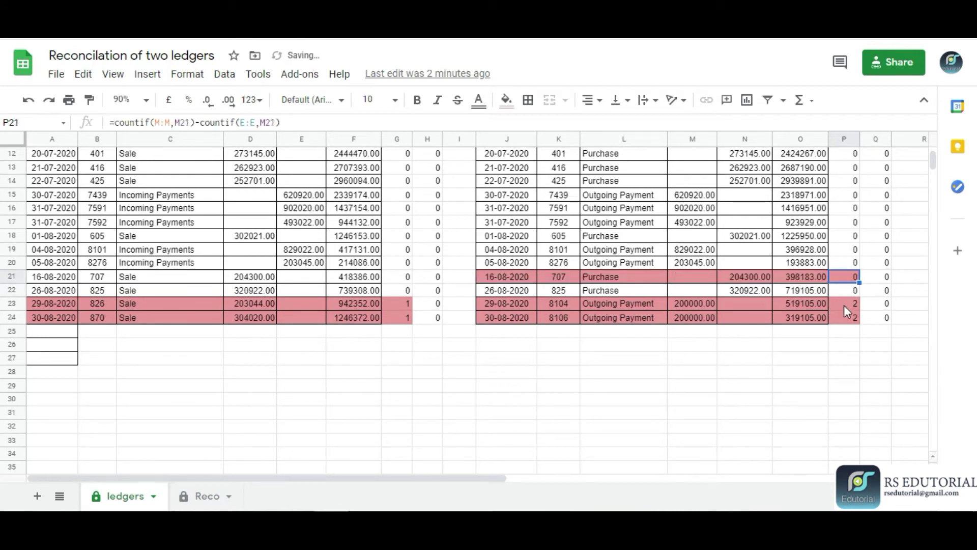
Inspect the ranges referenced by the COUNTIF formula in P21 of the Krishna ledger
click(851, 276)
key(F2)
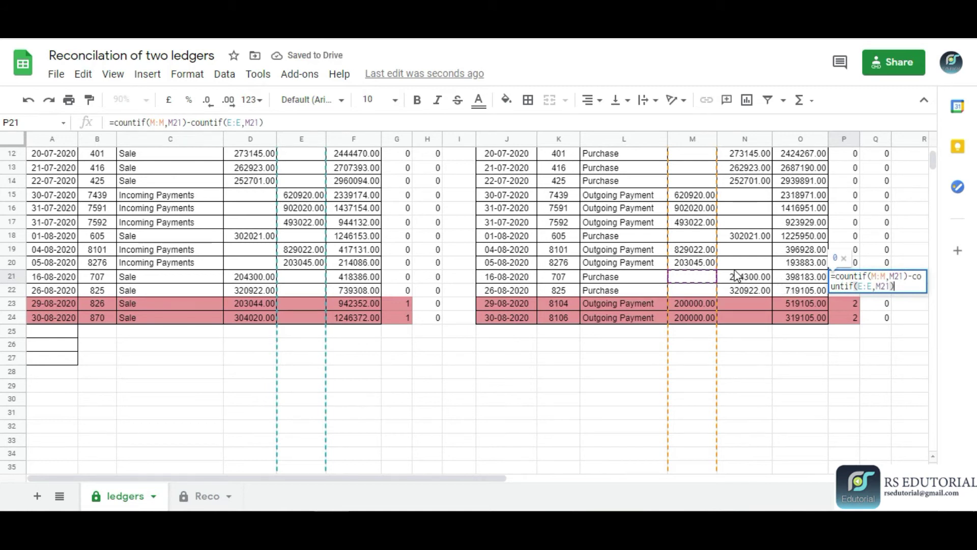
key(Escape)
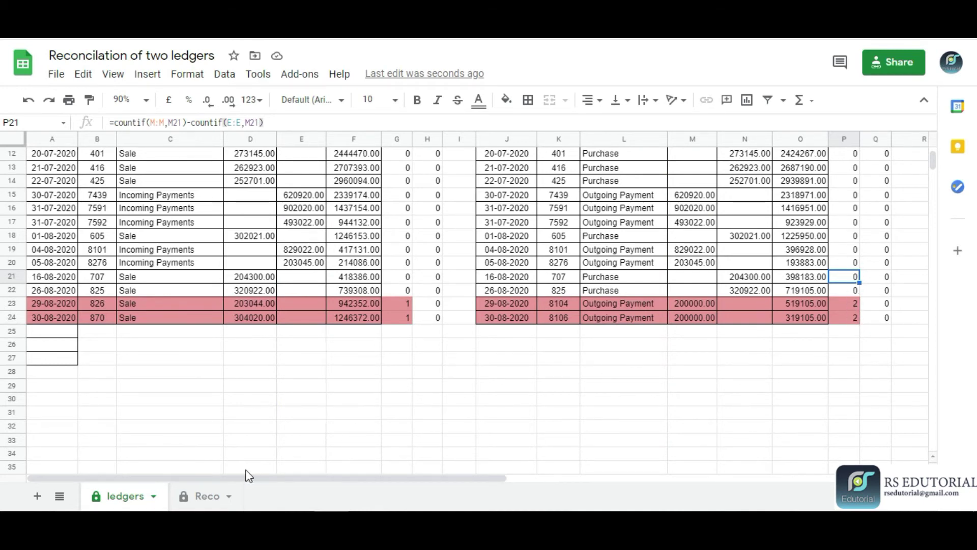
Check Krishna's unmatched debits in Reco and inspect the QUERY formula for its unmatched credits in T4
click(204, 496)
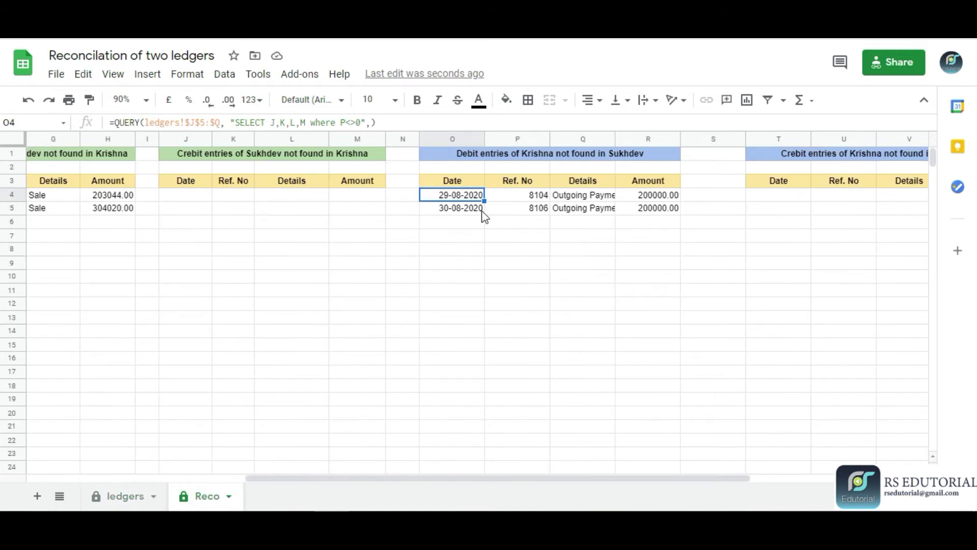
click(580, 199)
click(641, 204)
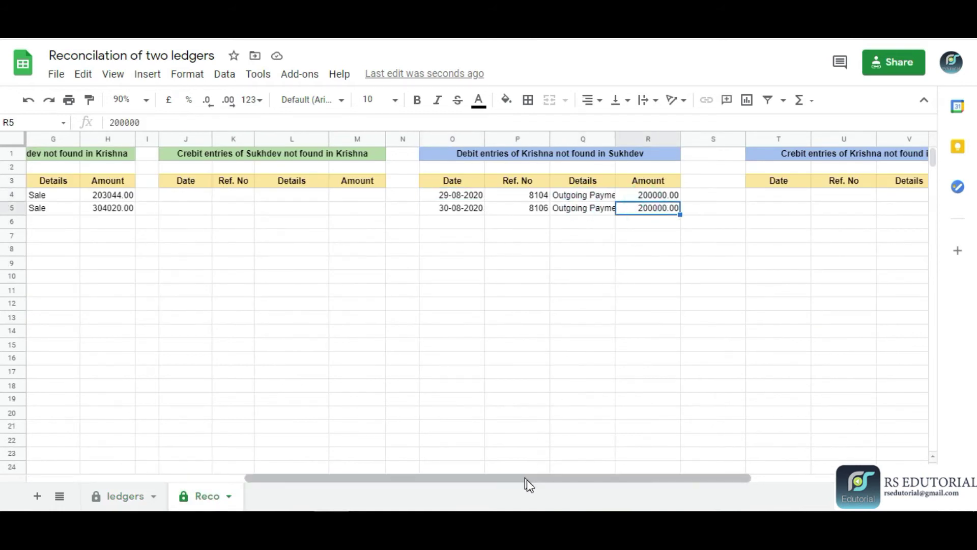
drag(526, 478, 695, 485)
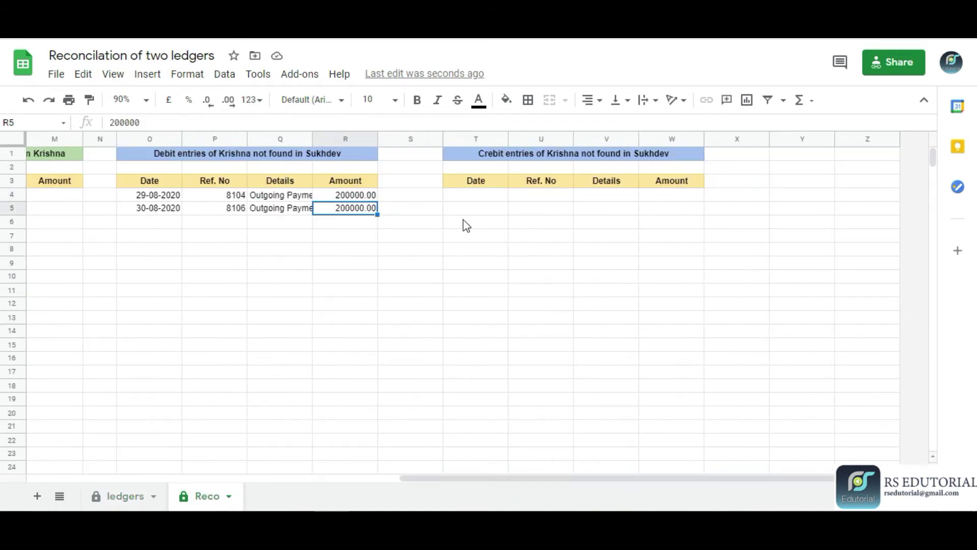
click(486, 196)
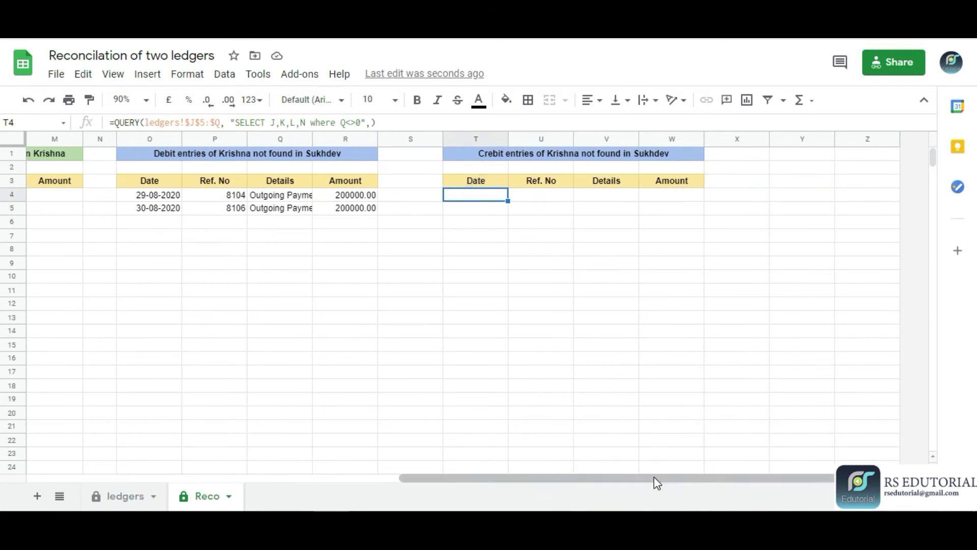
drag(657, 482, 510, 480)
Examine the Krishna ledger's credit amounts, including the opening balance in N4 and the first entry in row 5
click(123, 496)
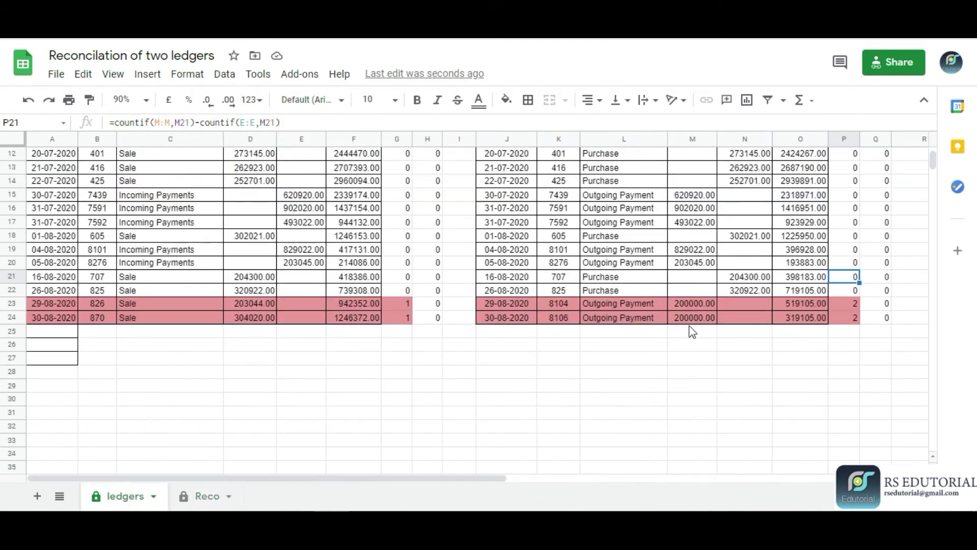
scroll(747, 260, up, 5)
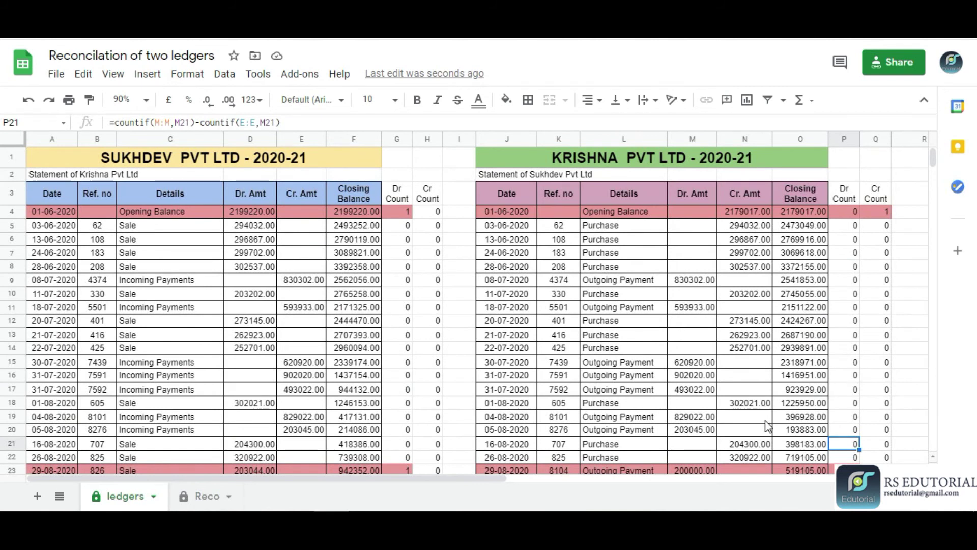
scroll(767, 426, down, 4)
scroll(758, 329, up, 5)
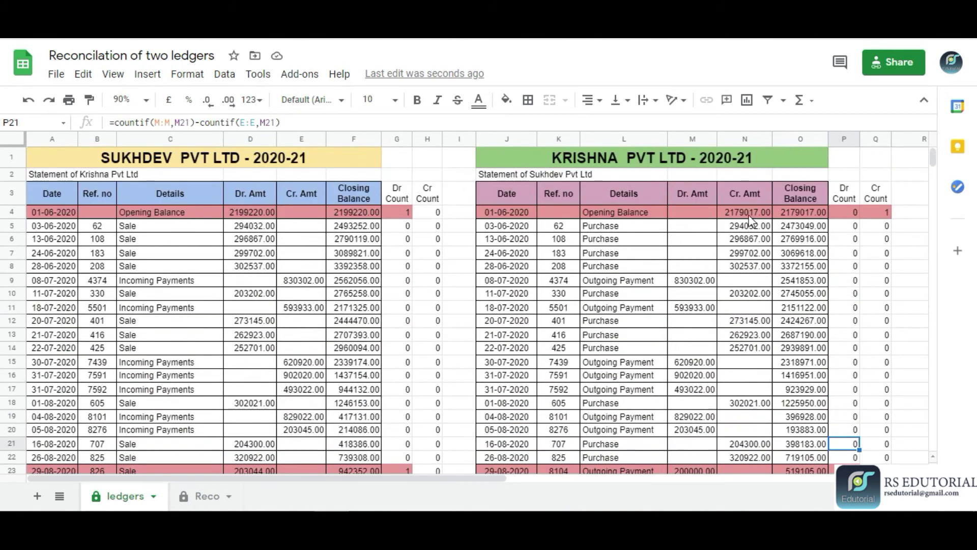
click(750, 218)
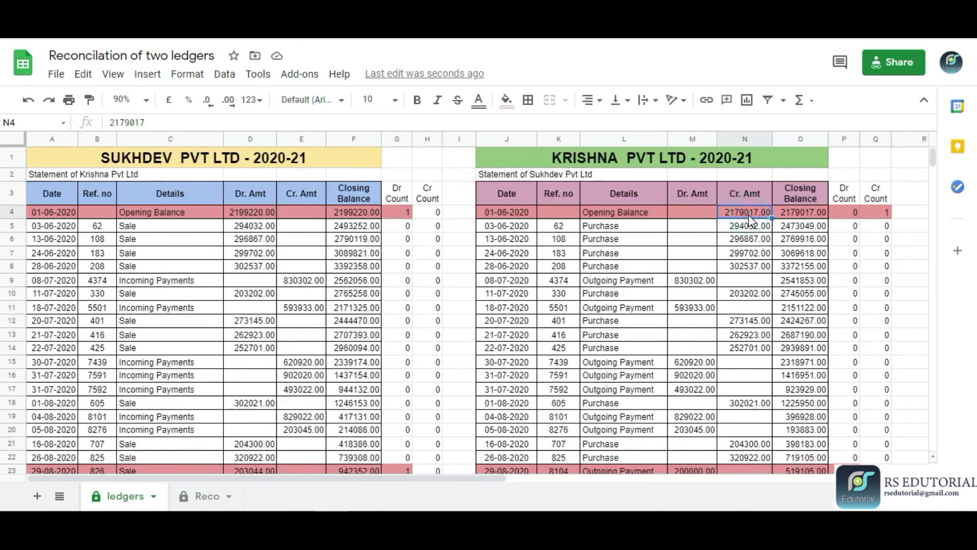
click(500, 229)
Compare the Reco QUERY formulas for Krishna's unmatched debits in O4 and unmatched credits in T4
click(203, 496)
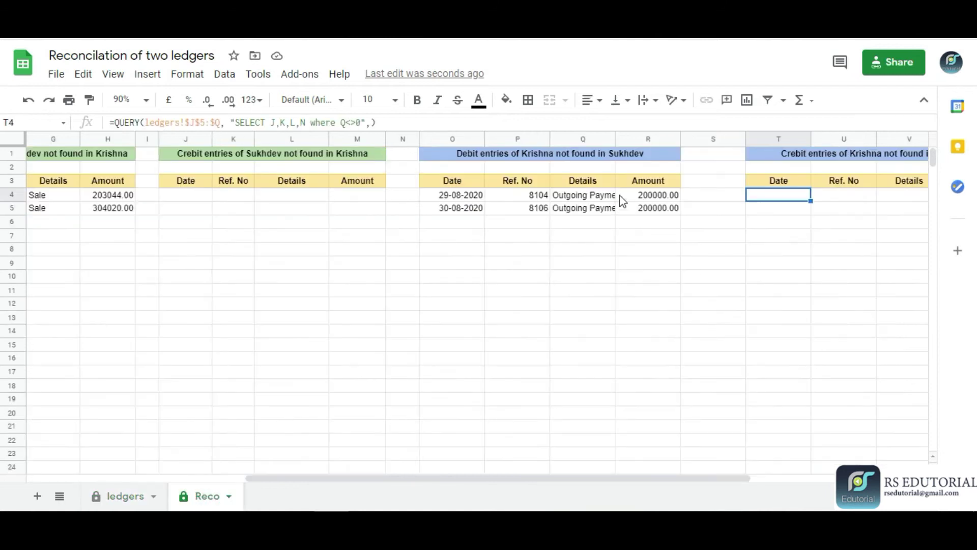
click(469, 200)
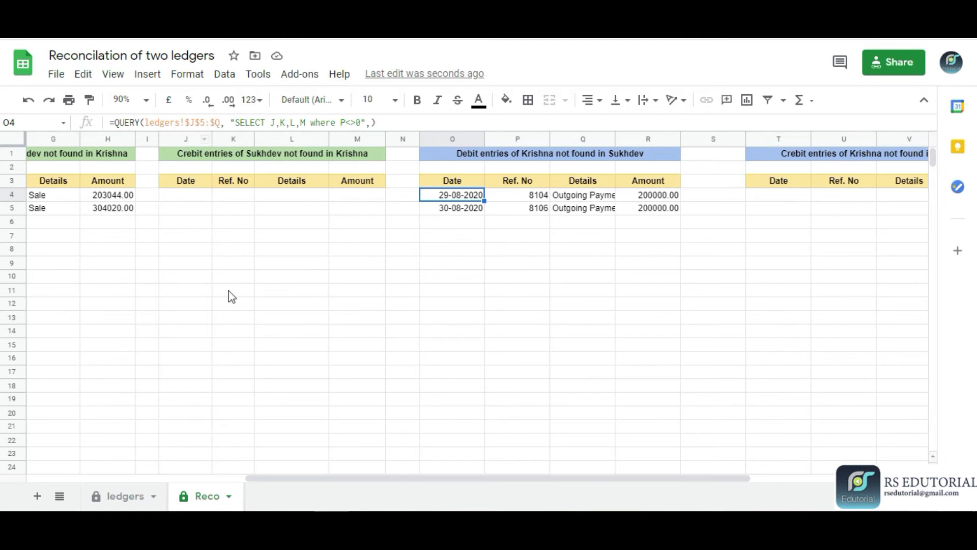
click(790, 197)
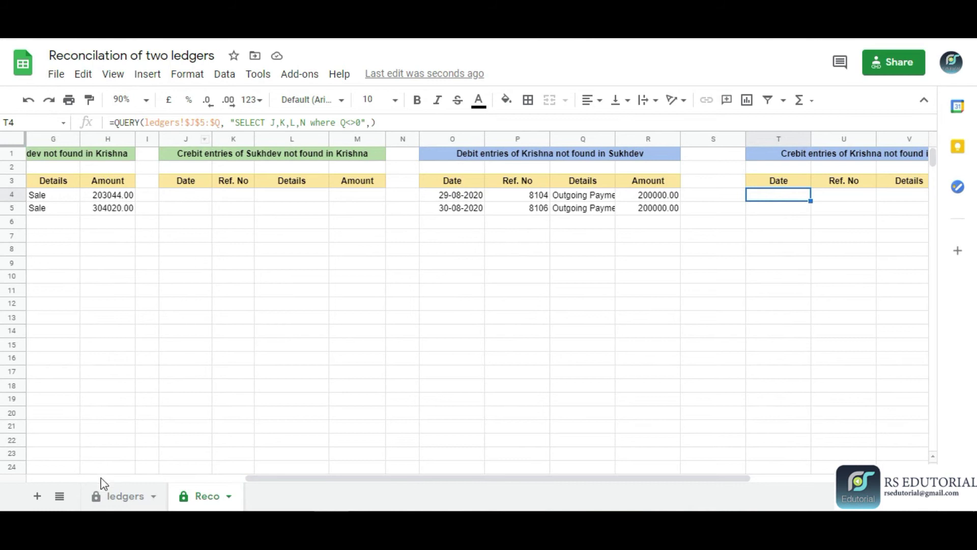
drag(395, 478, 175, 469)
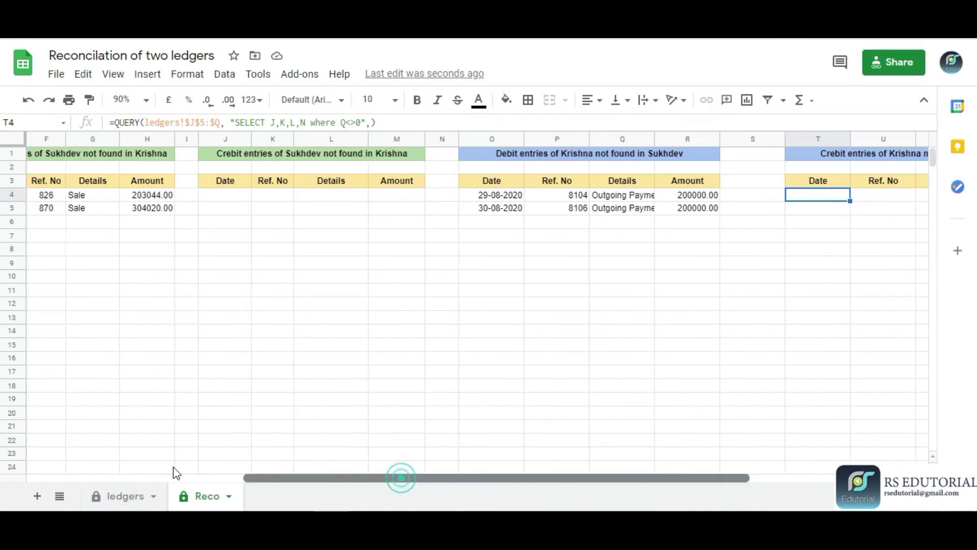
Review the opening balances of Sukhdev and Krishna and the difference formula in C5 of the Reco summary
drag(276, 182, 282, 219)
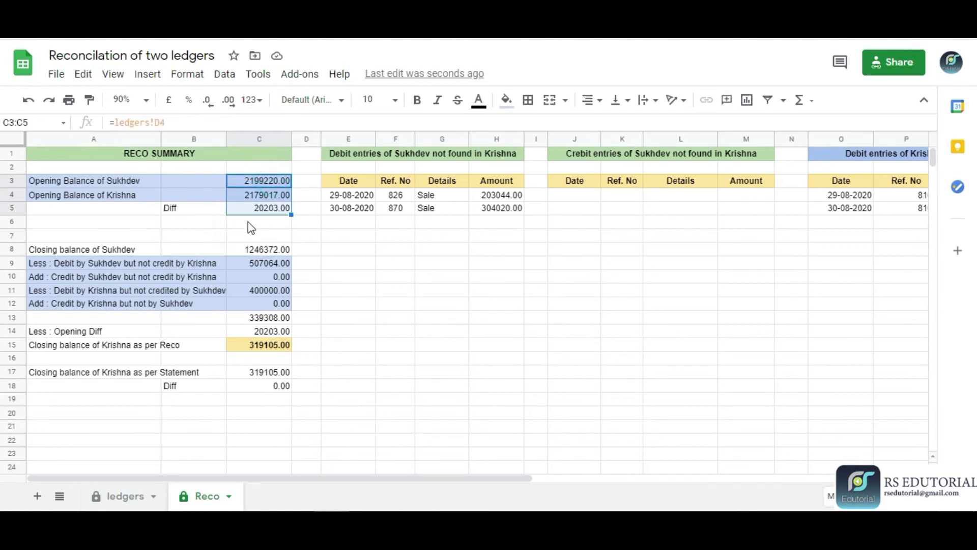
click(217, 223)
click(269, 209)
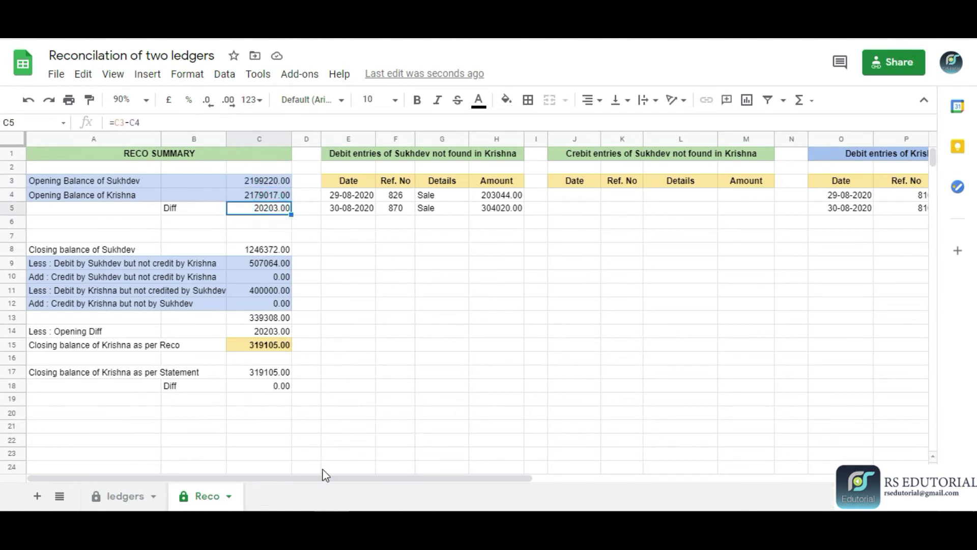
drag(432, 168, 763, 229)
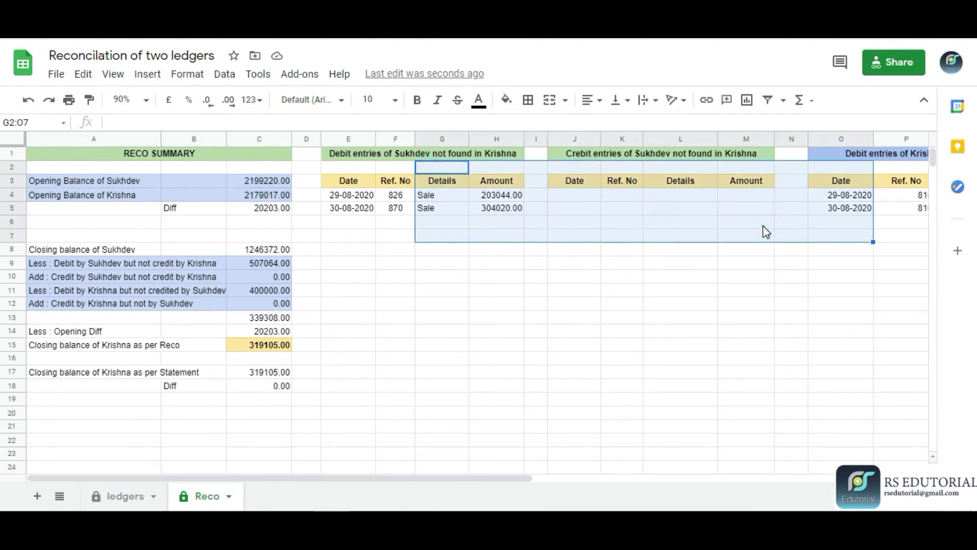
click(762, 224)
Enter a trial credit of 234424 in N25, below the last entry of the Krishna ledger
click(137, 494)
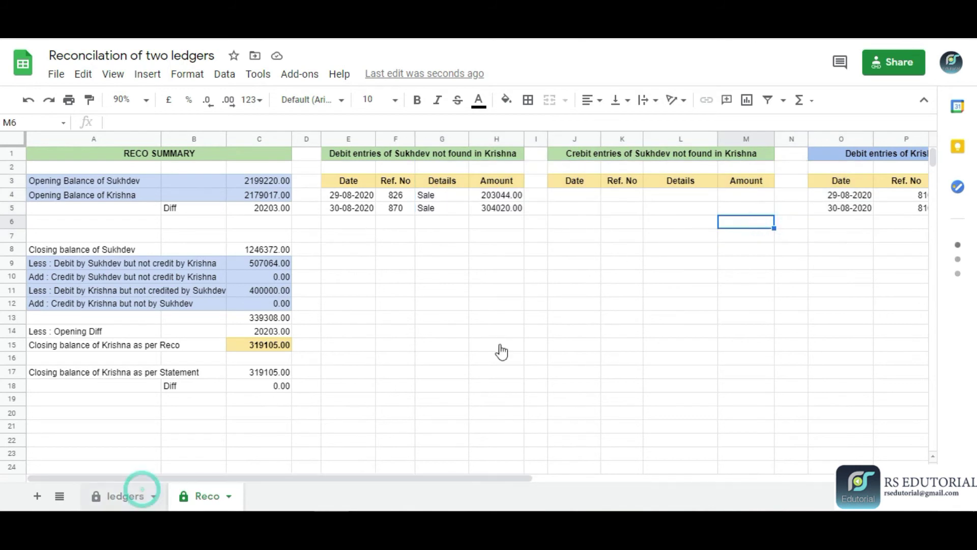
scroll(717, 256, down, 5)
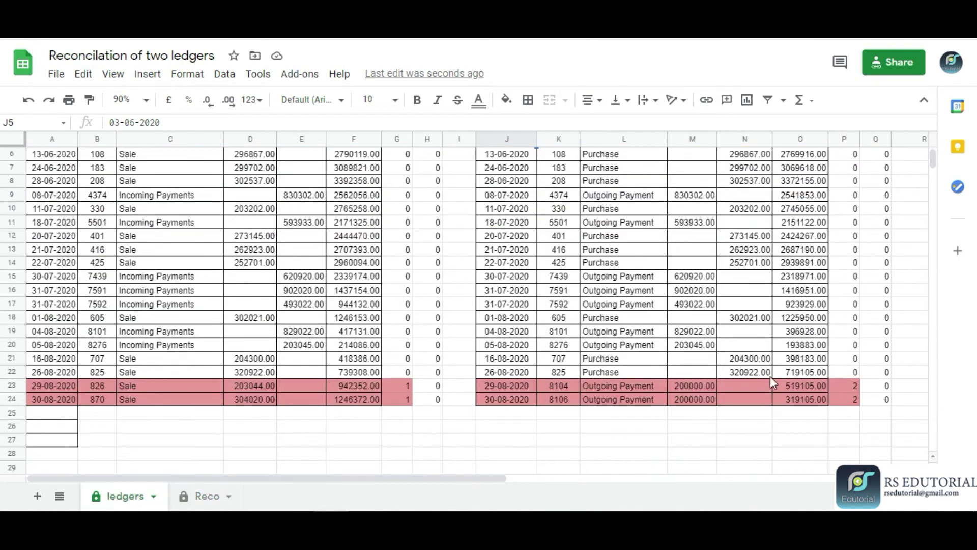
click(762, 321)
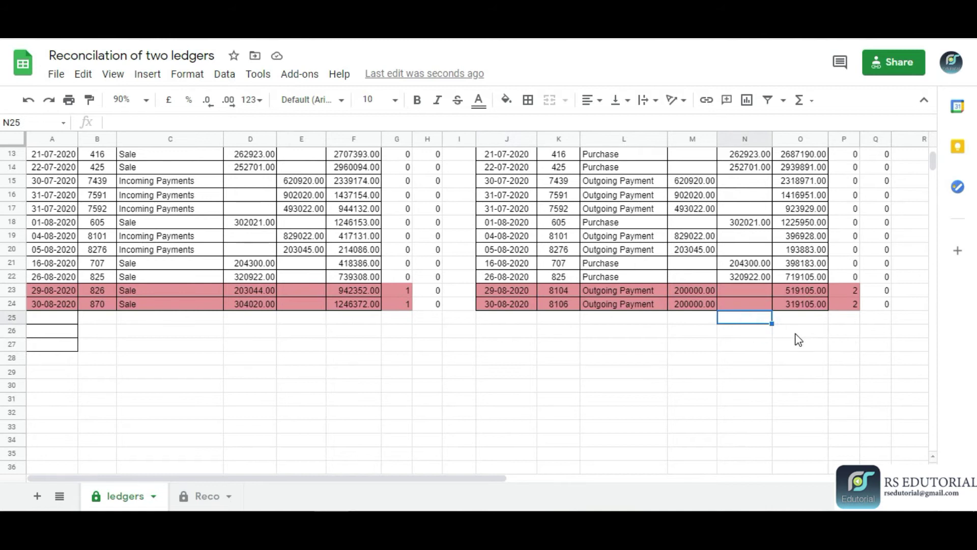
text(234424)
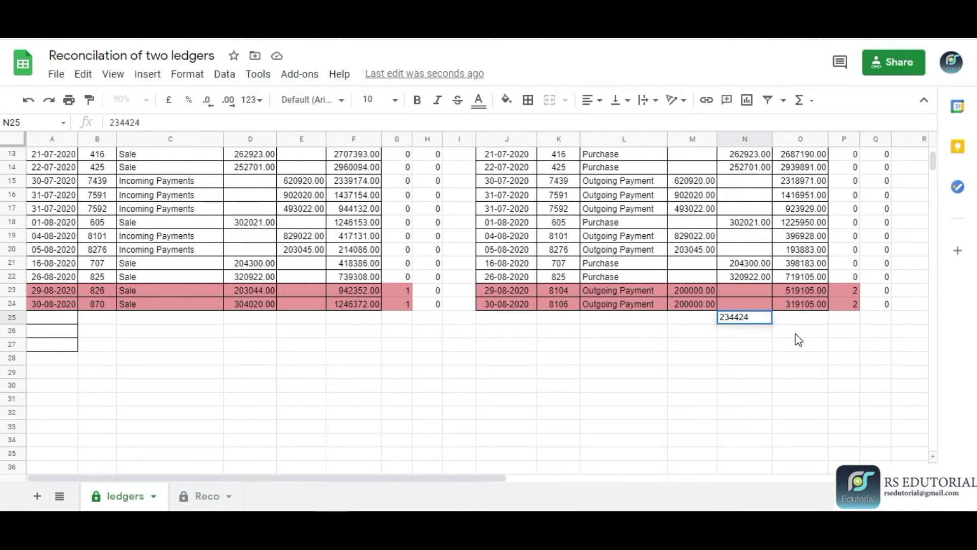
key(Return)
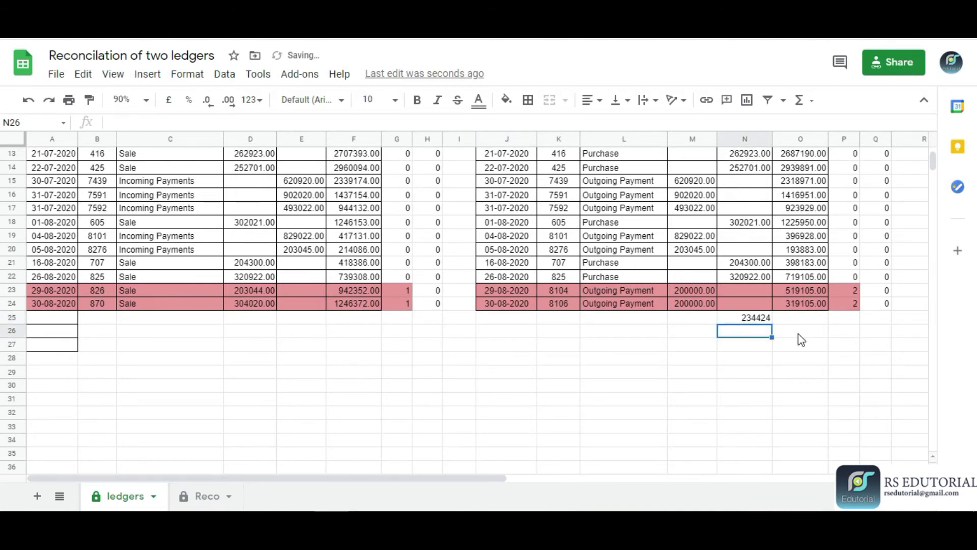
click(244, 307)
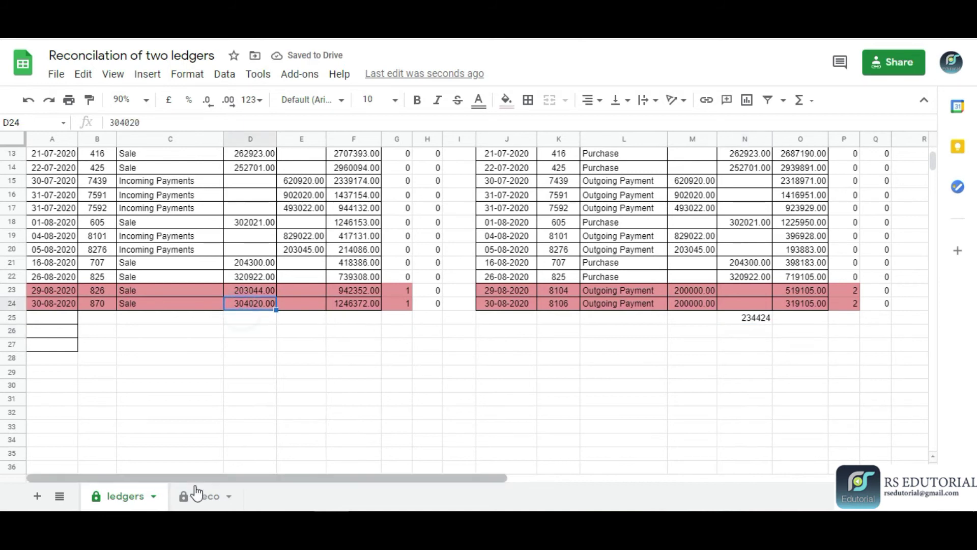
Check W4 in Reco's list of Krishna's credit entries not found in Sukhdev
click(196, 494)
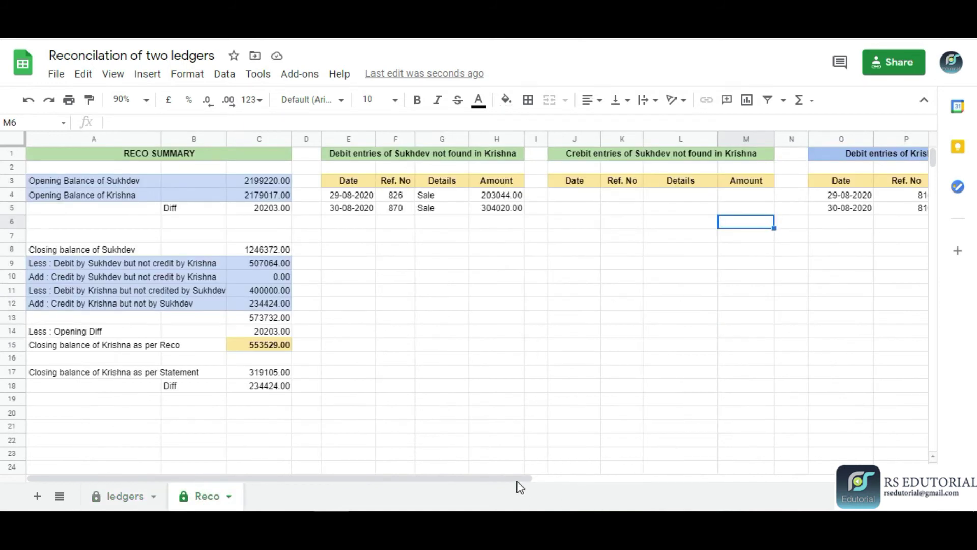
drag(519, 479, 848, 395)
click(675, 193)
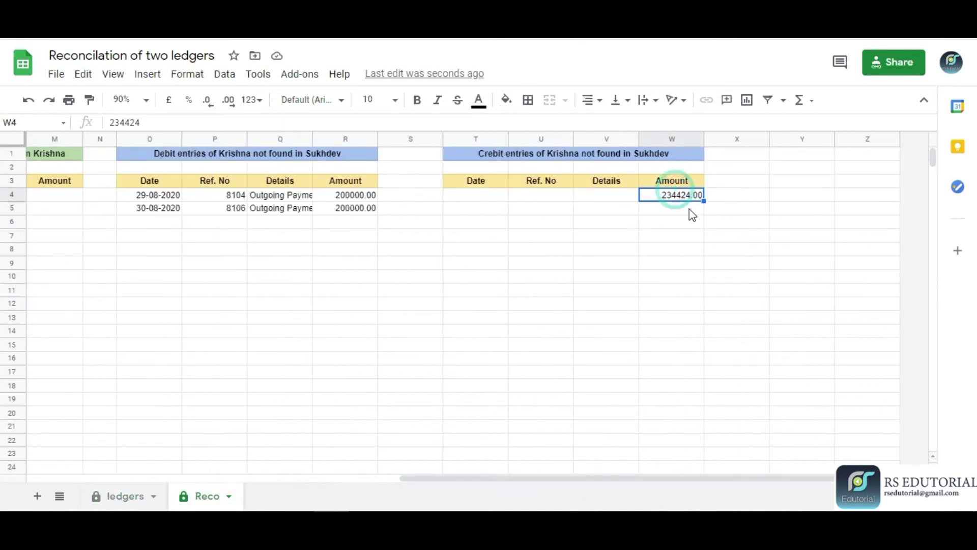
Clear the trial credit from N25 in the Krishna ledger
click(121, 496)
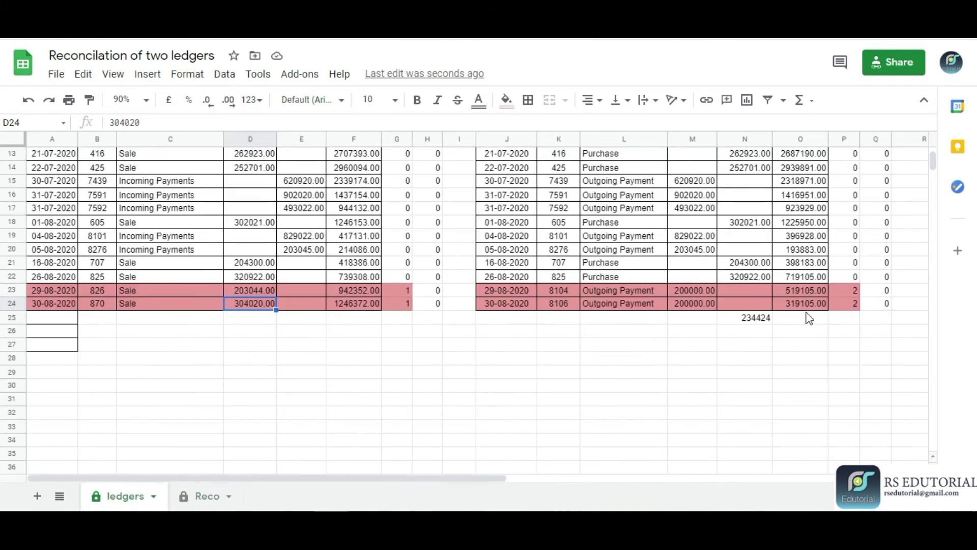
click(753, 320)
key(Delete)
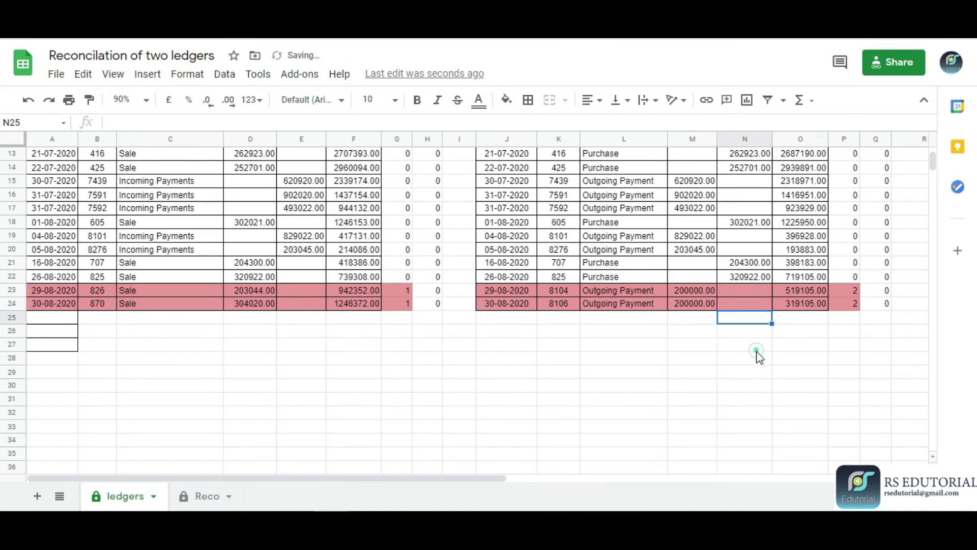
click(757, 346)
Inspect Sukhdev's closing balance in C8 and the SUM formulas for unmatched debits in C9 and C11 of Reco
click(206, 497)
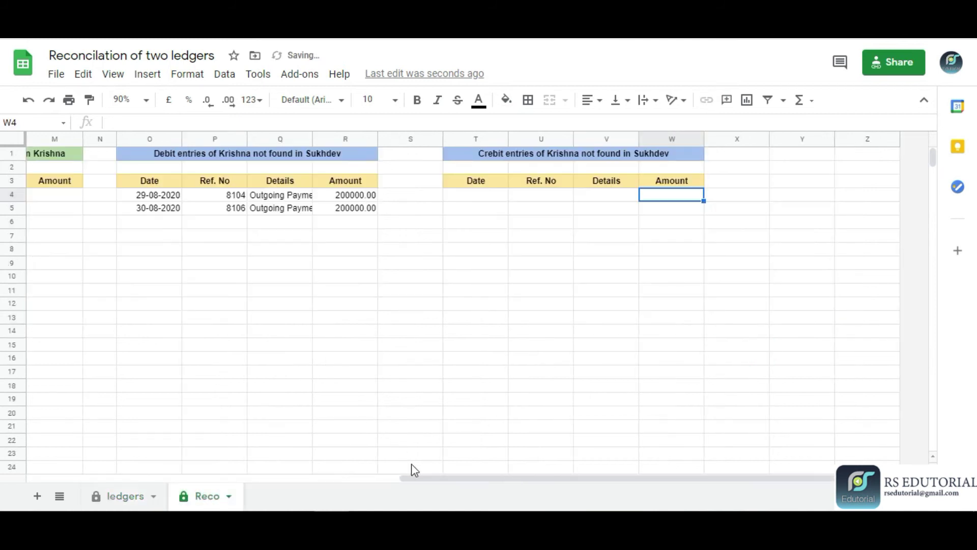
scroll(450, 479, left, 10)
click(408, 263)
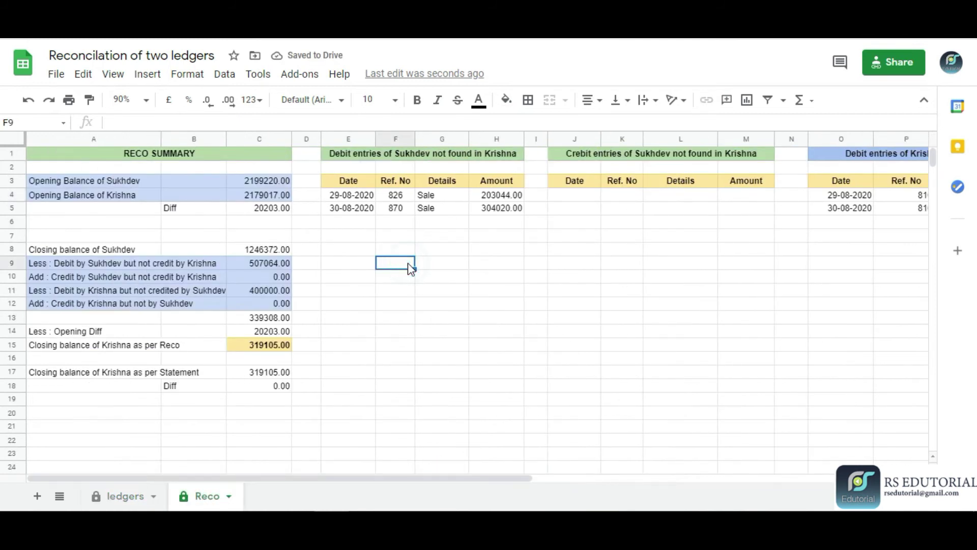
click(245, 250)
click(257, 265)
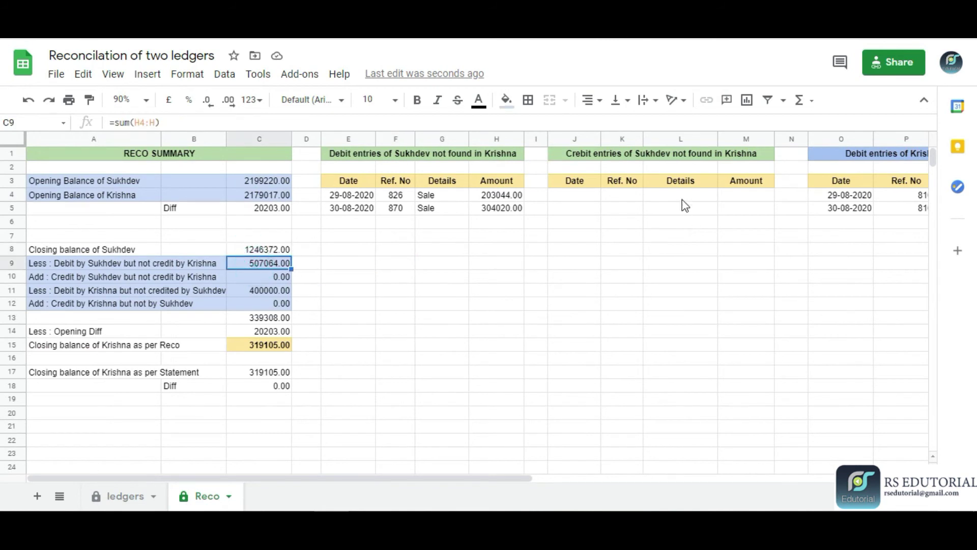
click(282, 291)
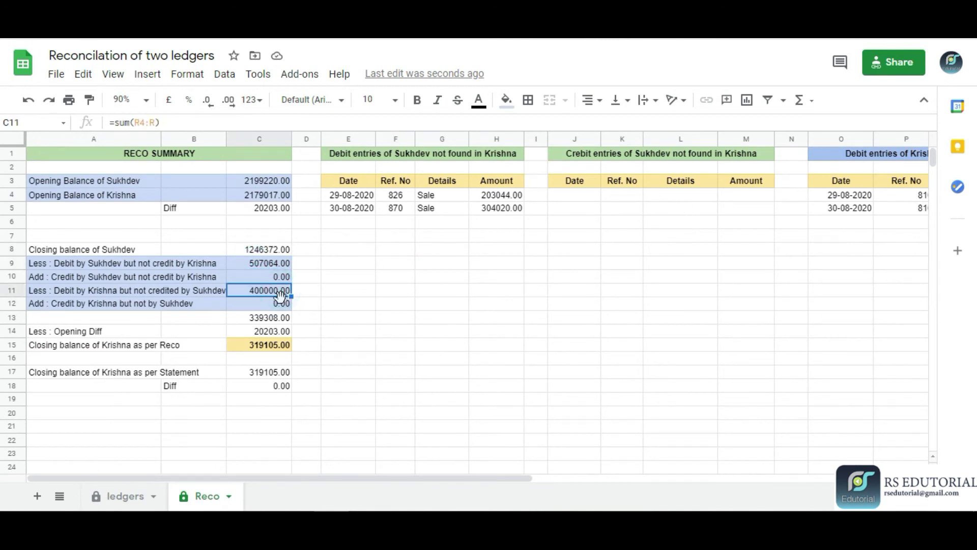
Examine which adjustment cells the subtotal formula in C13 of the Reco summary combines
click(281, 320)
double_click(280, 318)
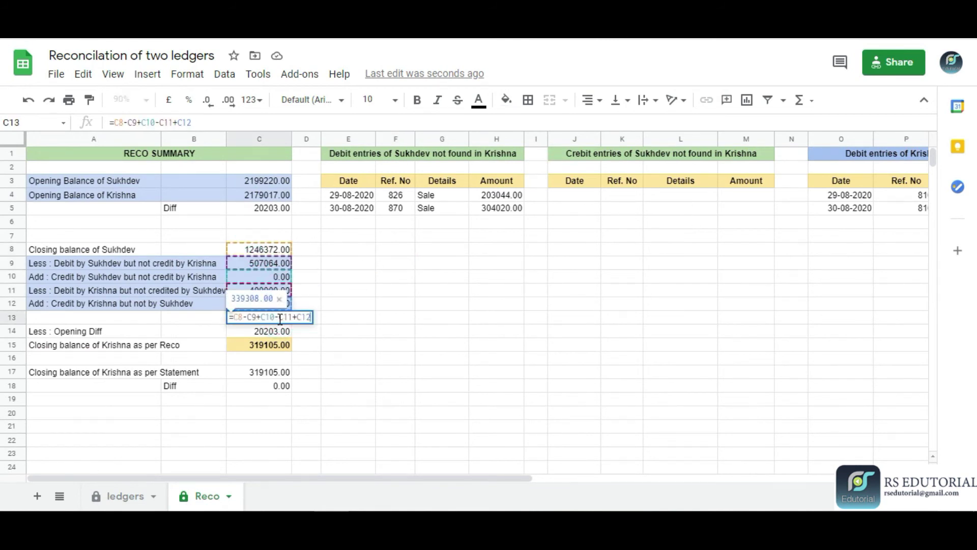
key(Escape)
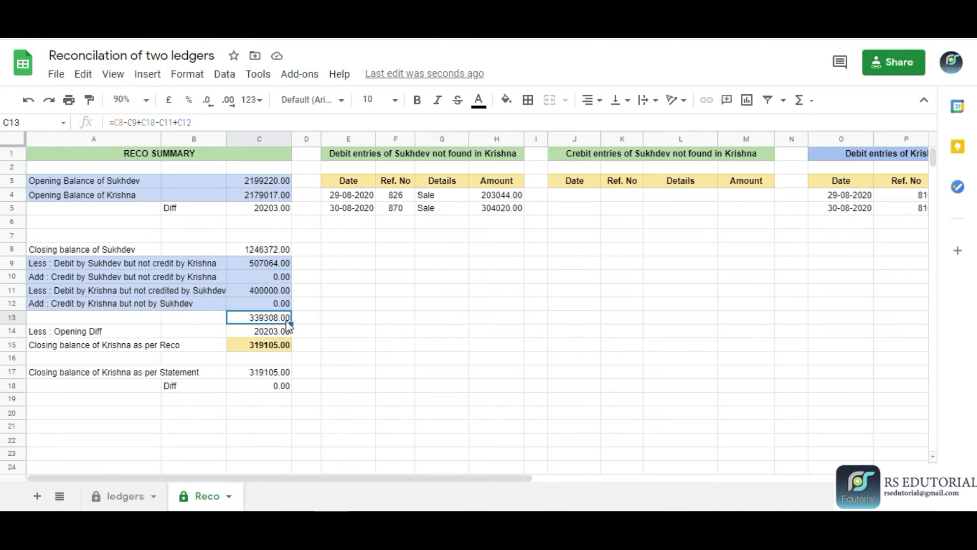
Trace the opening difference from C5 into C14 and inspect the formula for Krishna's reconciled closing balance in C15
click(283, 211)
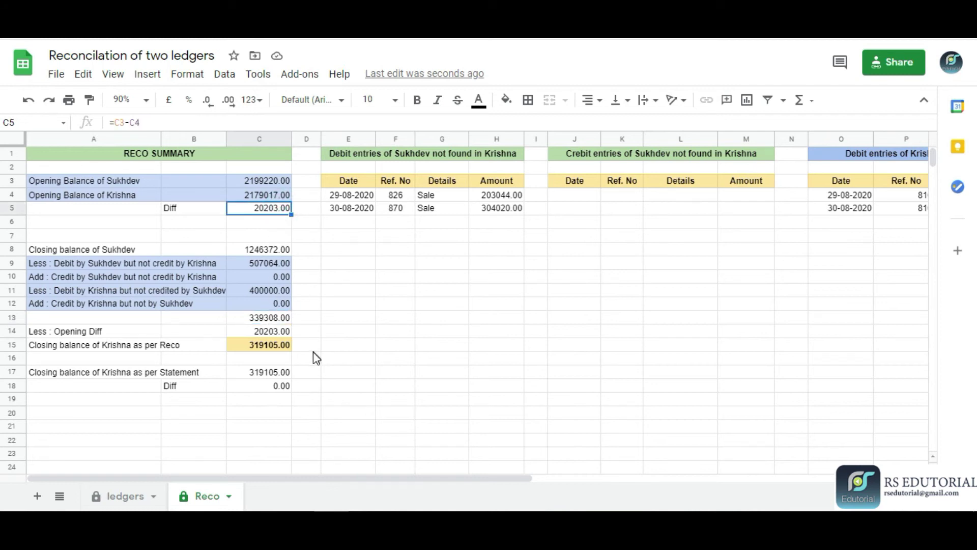
click(282, 333)
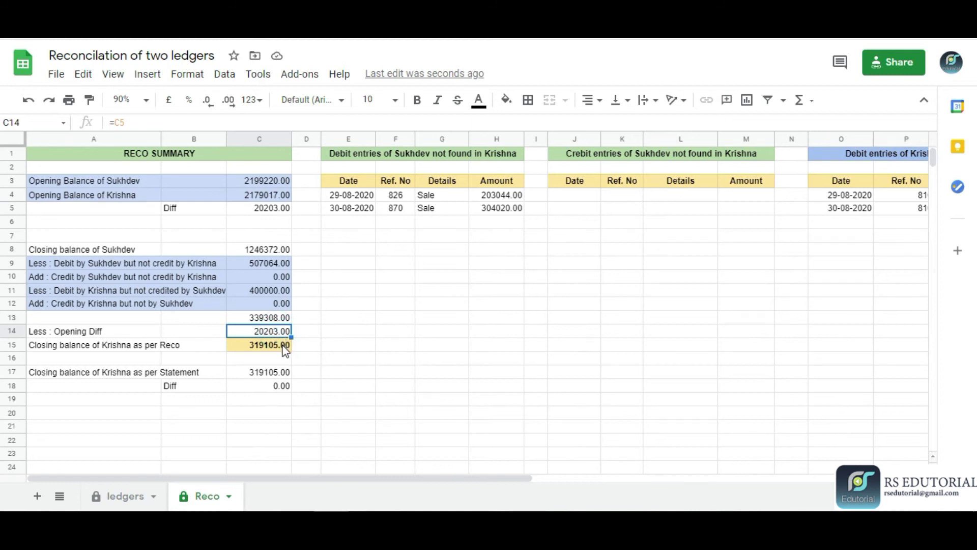
drag(120, 248, 255, 350)
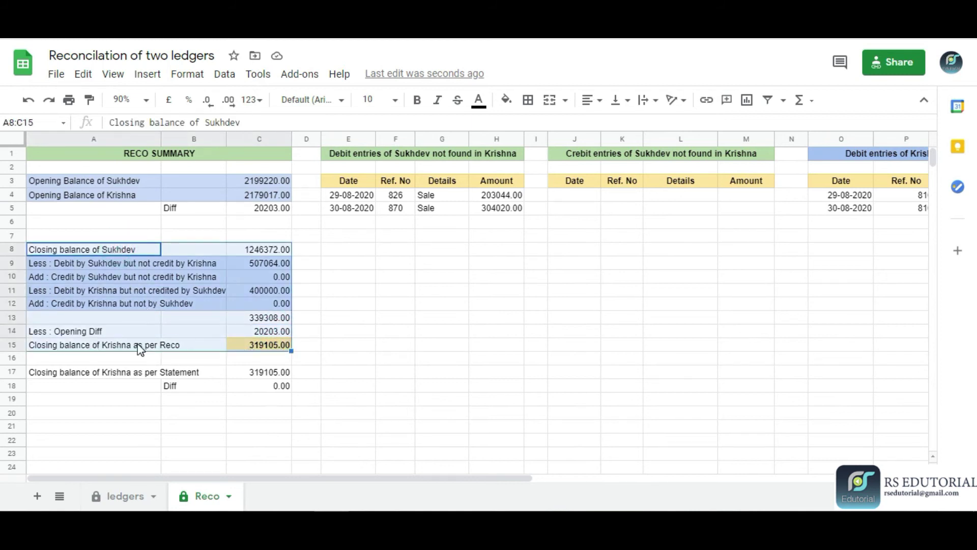
click(258, 348)
double_click(259, 348)
key(Escape)
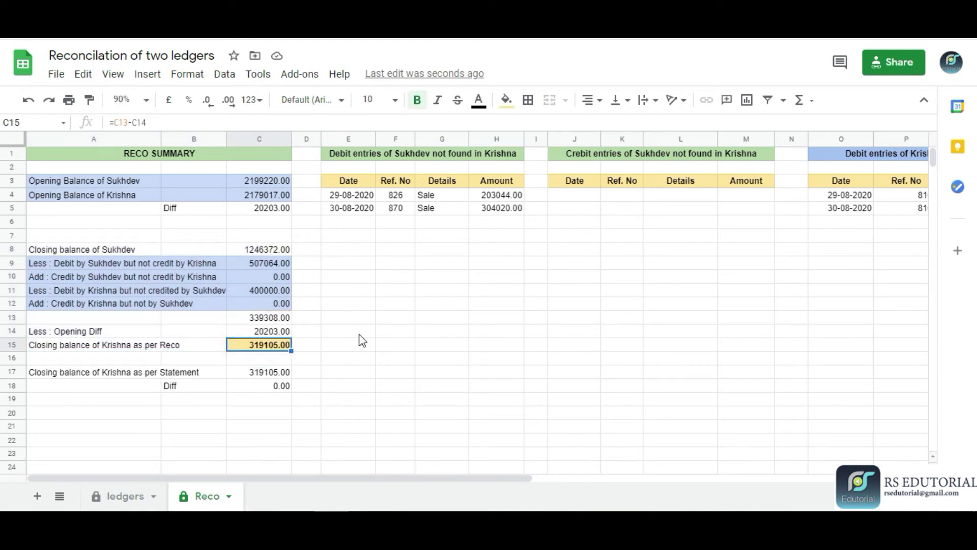
Follow the calculation from Sukhdev's closing balance in C8 through the adjustments to Krishna's balance in C15
click(266, 251)
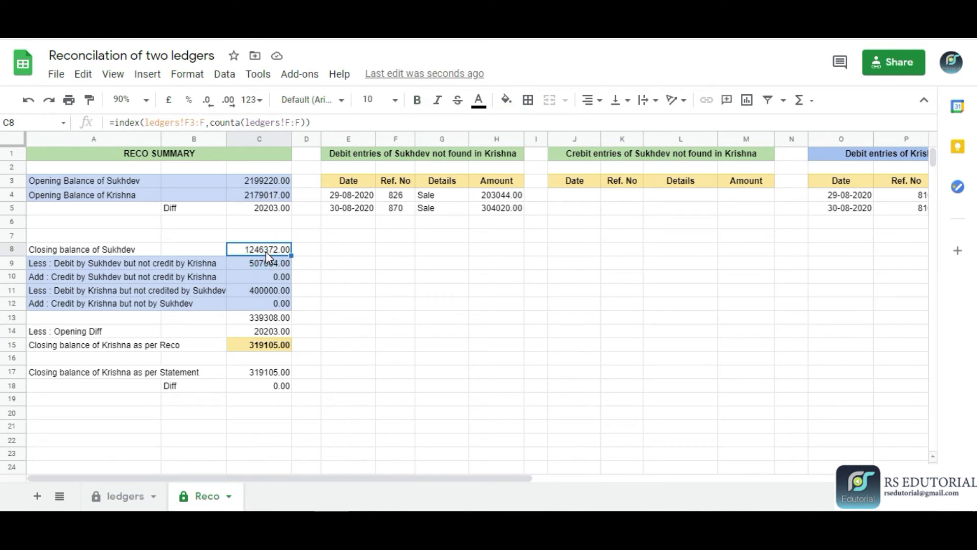
click(269, 265)
drag(271, 267, 281, 349)
click(279, 349)
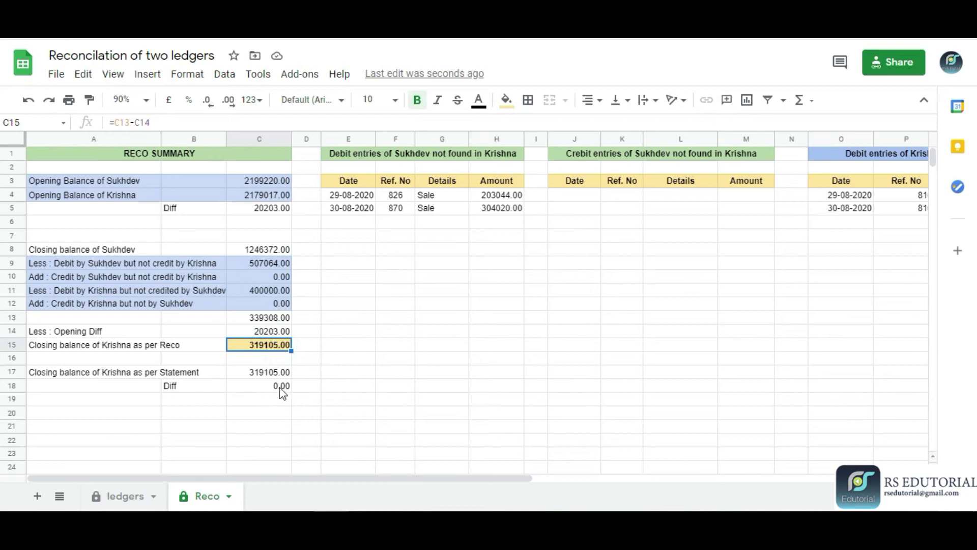
Inspect the INDEX formula for Krishna's statement balance in C17 and compare it with O24 in the Krishna ledger
double_click(270, 374)
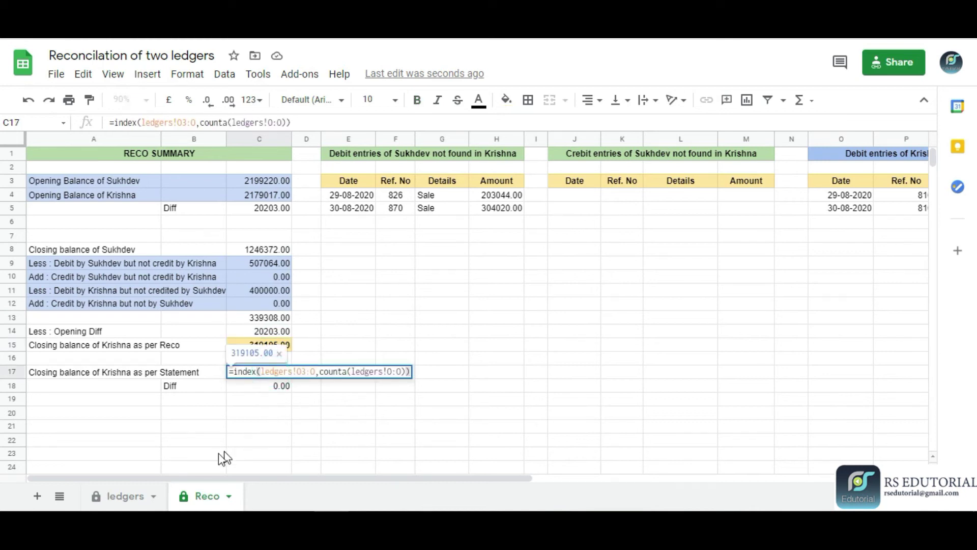
key(Escape)
click(125, 496)
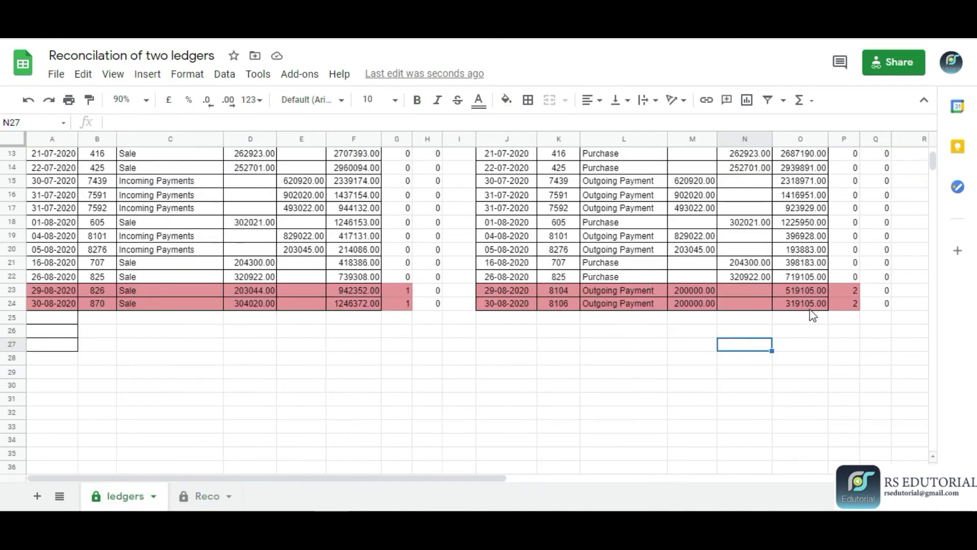
click(808, 305)
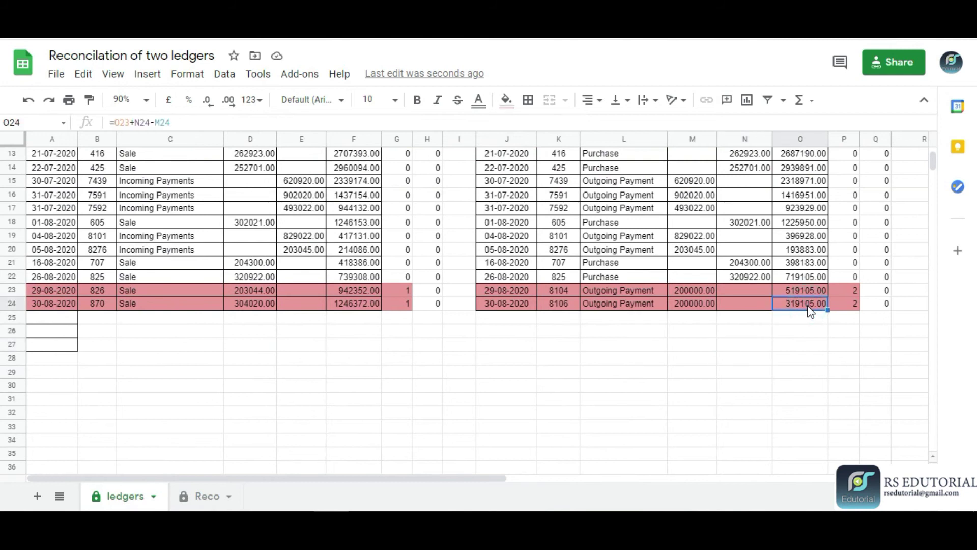
click(208, 497)
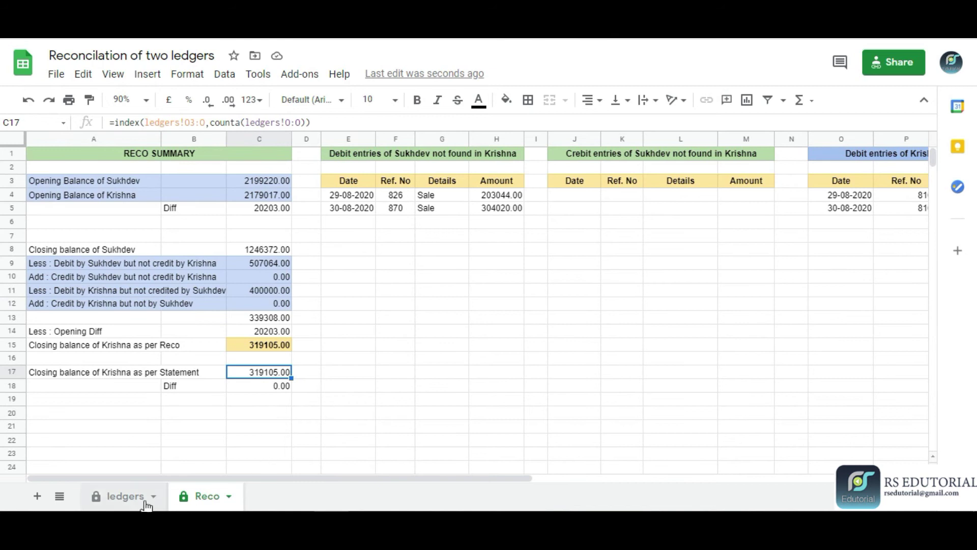
Examine balance column O and its last entry in the Krishna ledger, and check the final difference in Reco C18
click(124, 497)
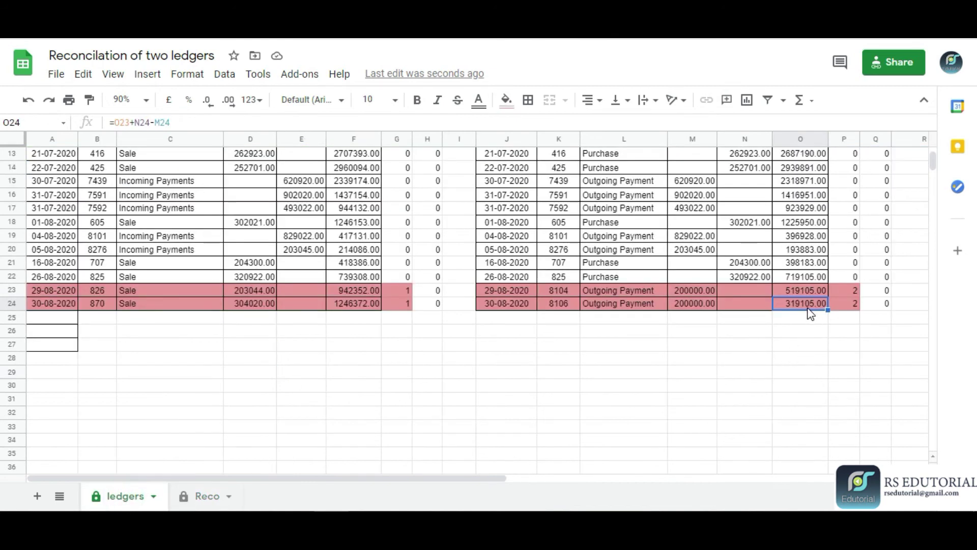
click(792, 138)
drag(772, 342, 743, 339)
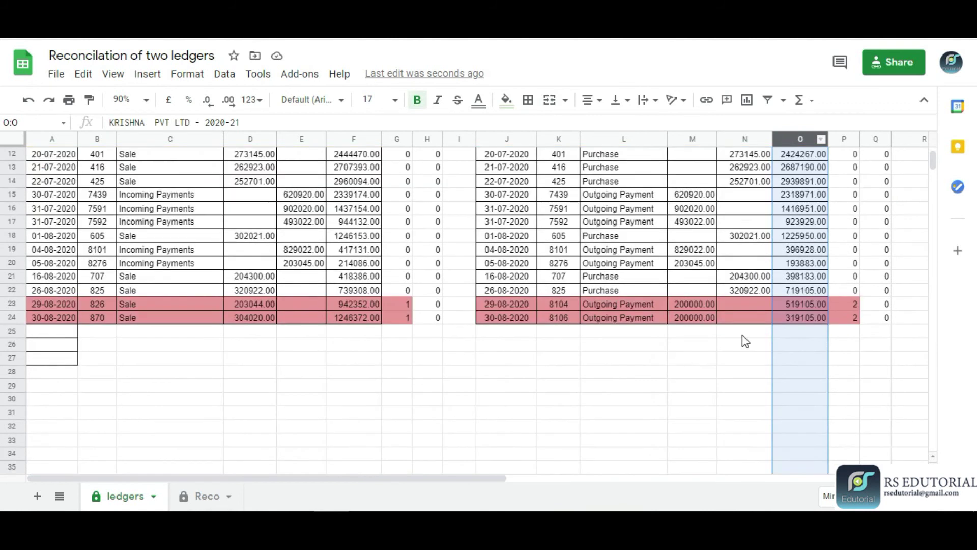
click(779, 318)
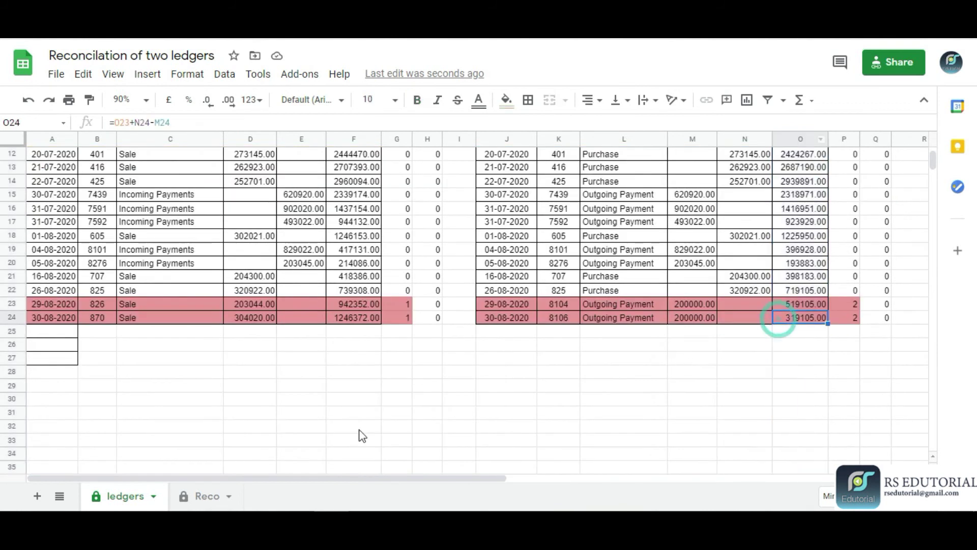
click(201, 496)
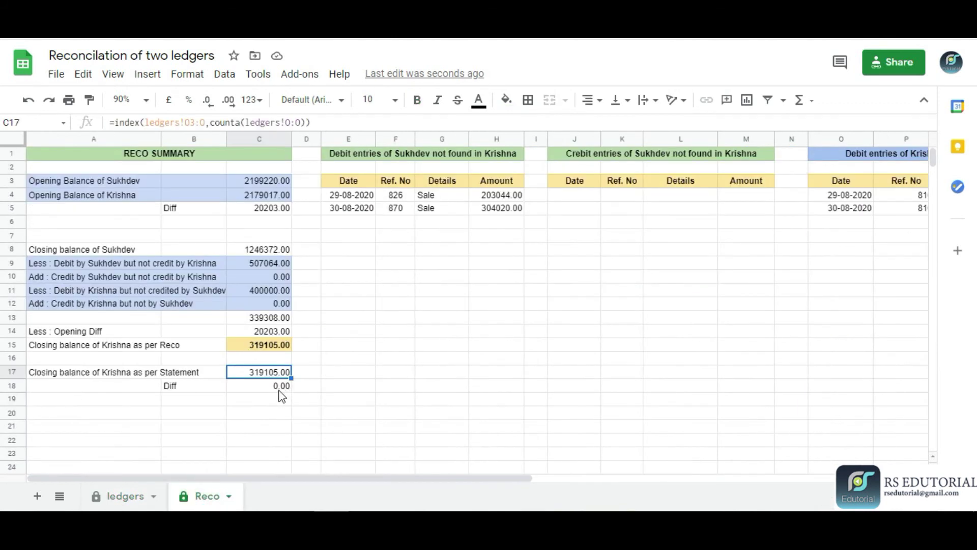
click(280, 387)
Review the entries and highlighted unmatched rows of both ledgers on the ledgers sheet
click(125, 496)
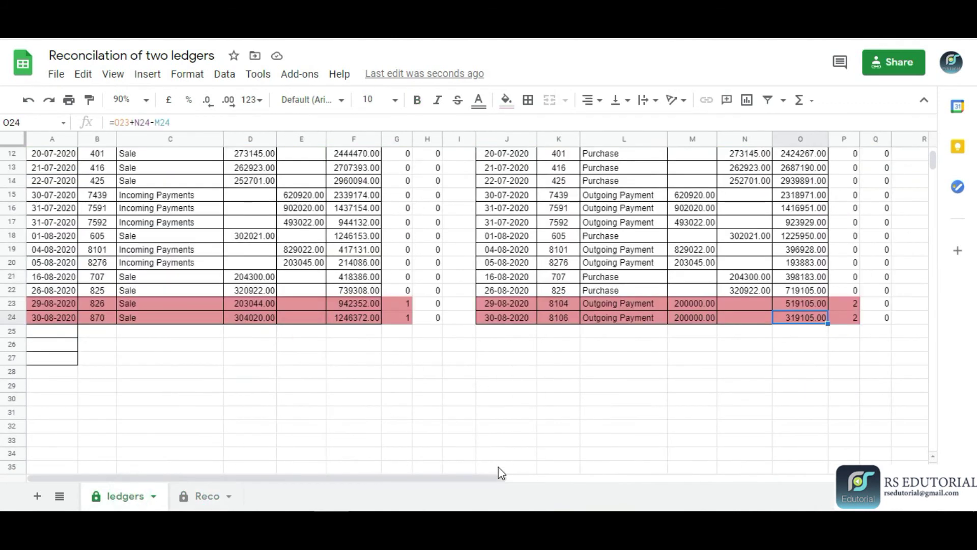
click(479, 480)
scroll(498, 369, up, 3)
scroll(503, 365, down, 2)
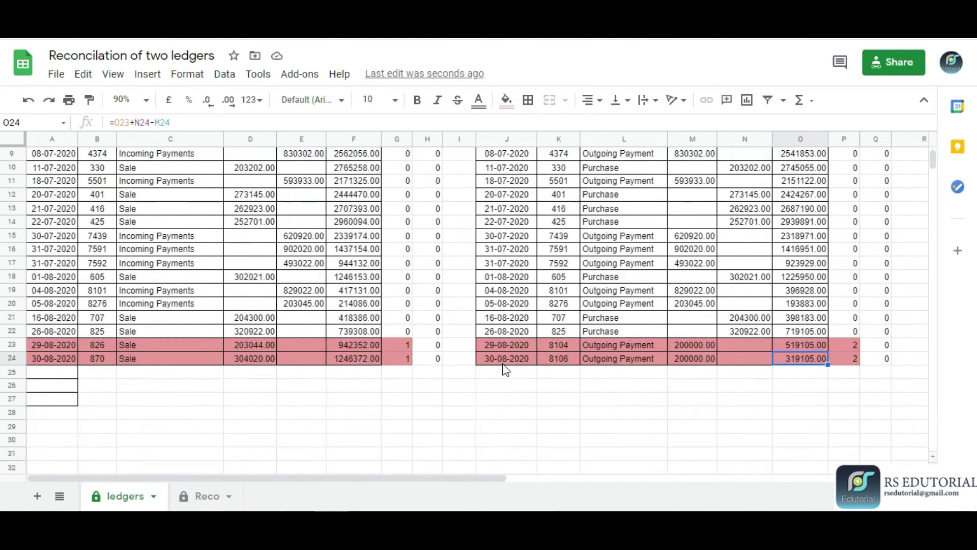
scroll(506, 369, up, 3)
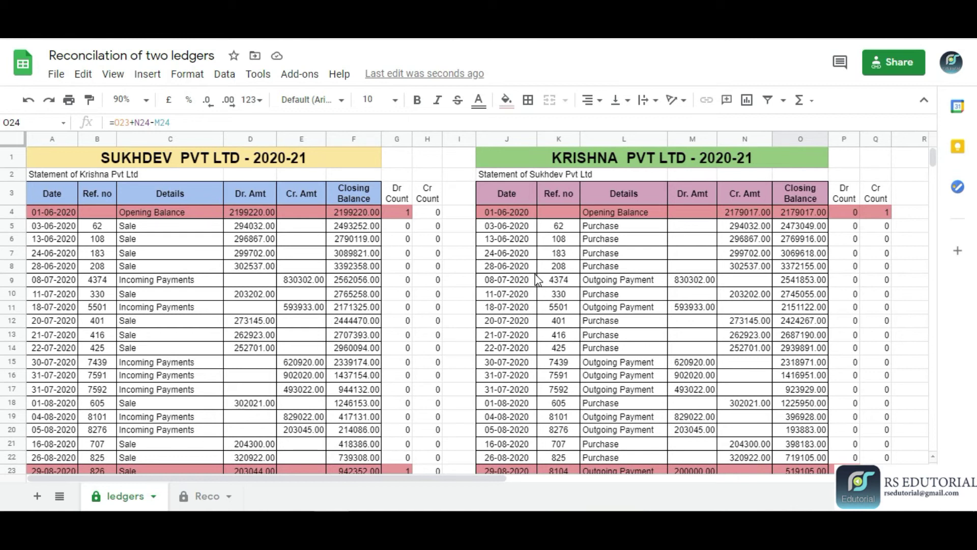
click(372, 283)
scroll(372, 288, down, 3)
scroll(372, 288, up, 3)
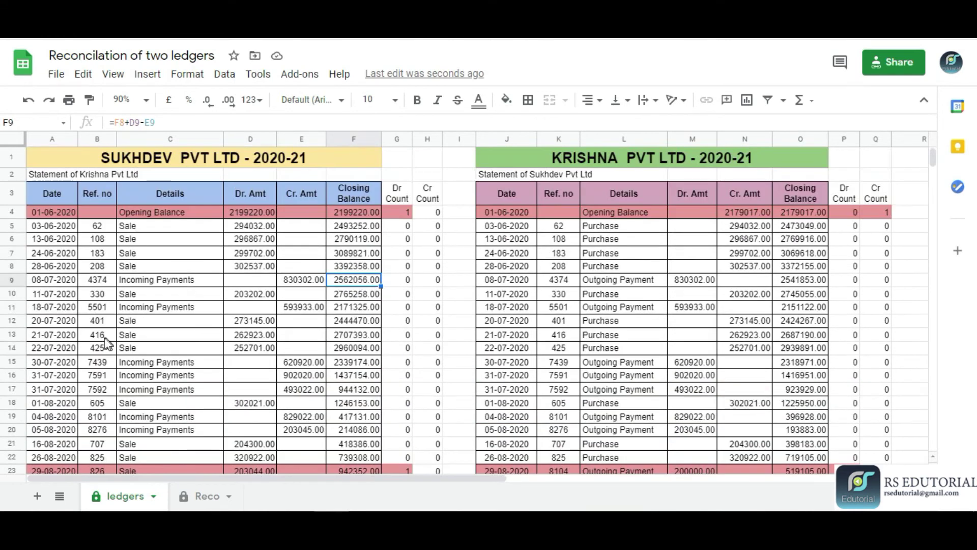
Copy Sukhdev's entries in A11:E20 to the empty rows starting at A25, undoing the accidental overwrite of the source cells with 05-08-2020
drag(45, 313, 331, 437)
text(05-08-2020)
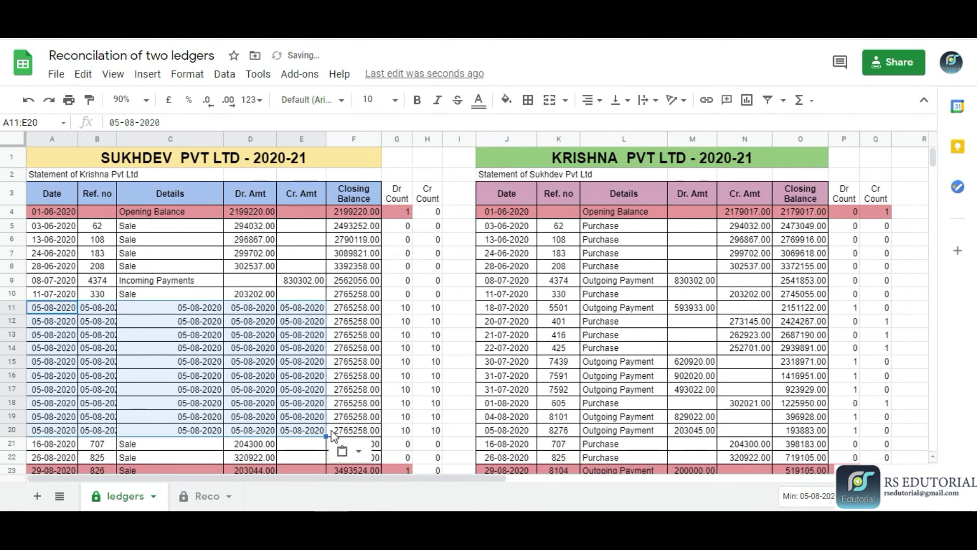
key(ctrl+z)
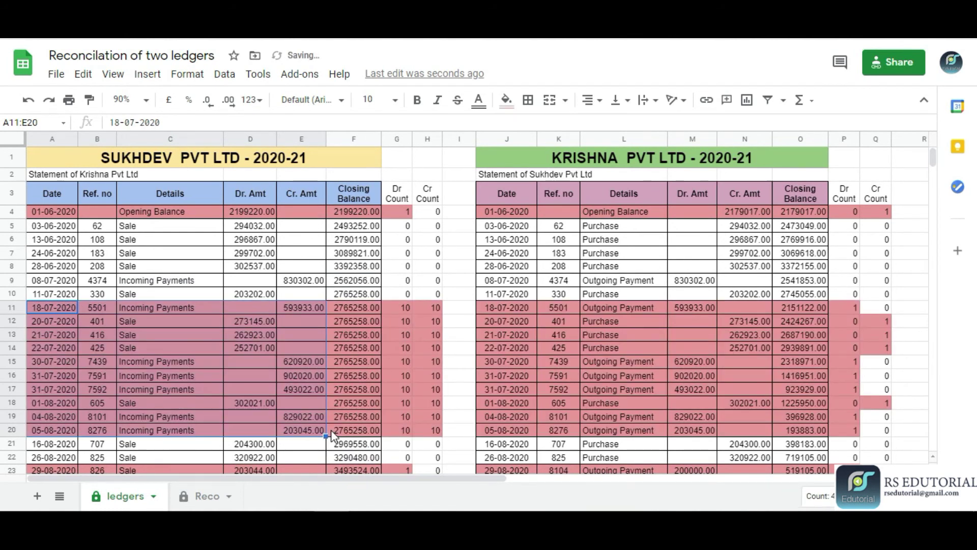
key(ctrl+c)
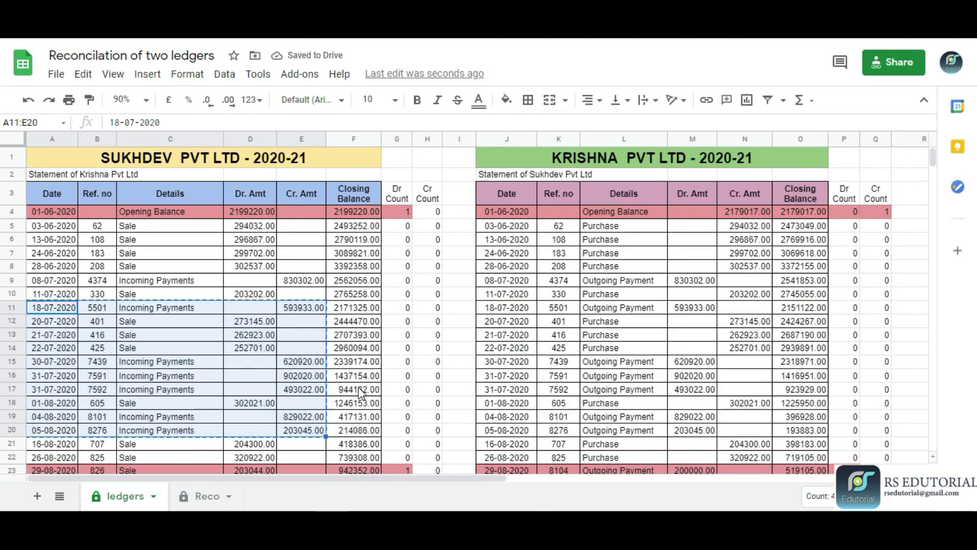
scroll(371, 359, down, 5)
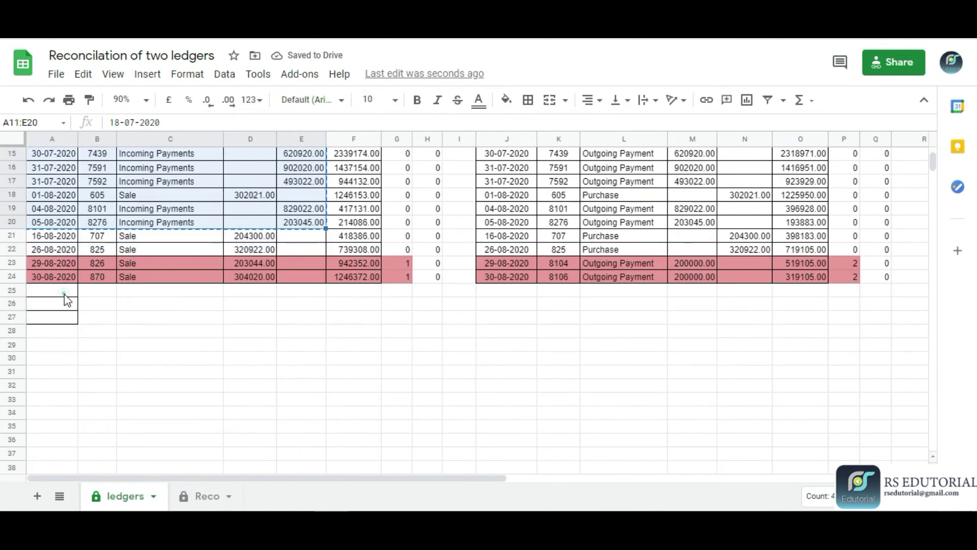
click(65, 294)
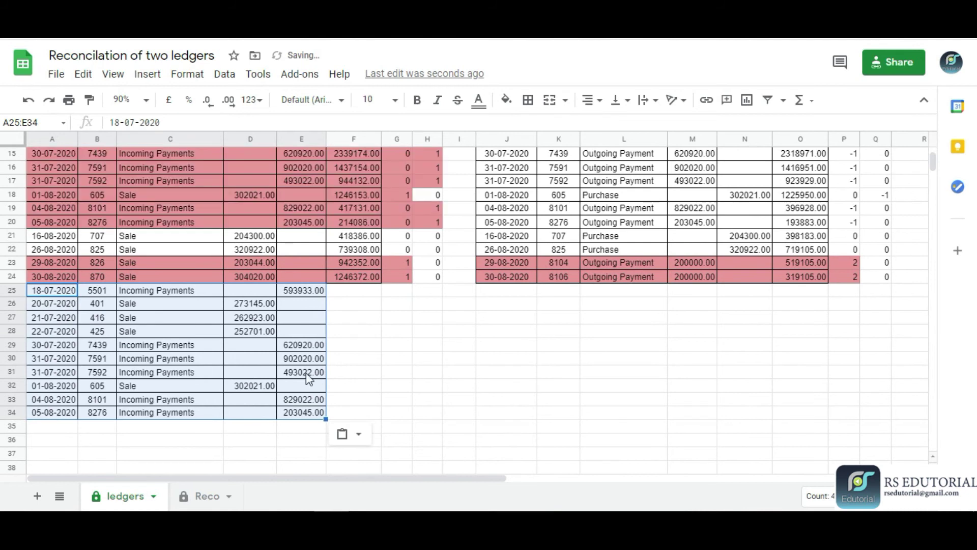
Extend Sukhdev's closing balance formula and the Dr and Cr count formulas from row 24 down through row 34
click(370, 279)
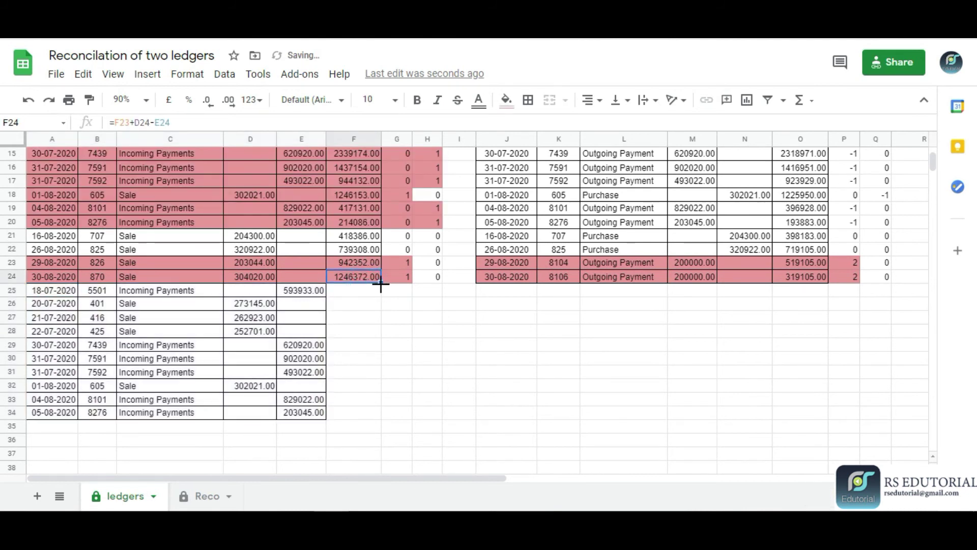
drag(380, 282, 365, 422)
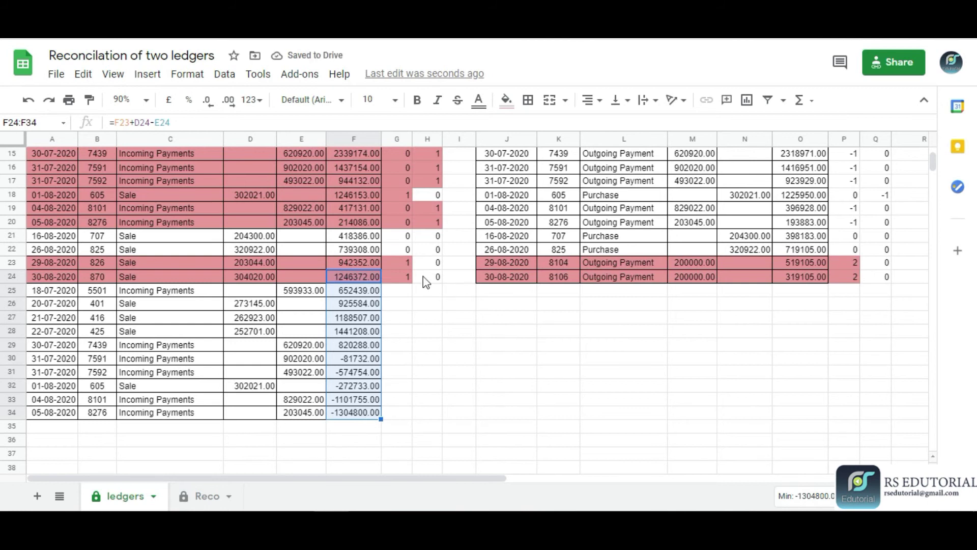
drag(402, 283, 421, 290)
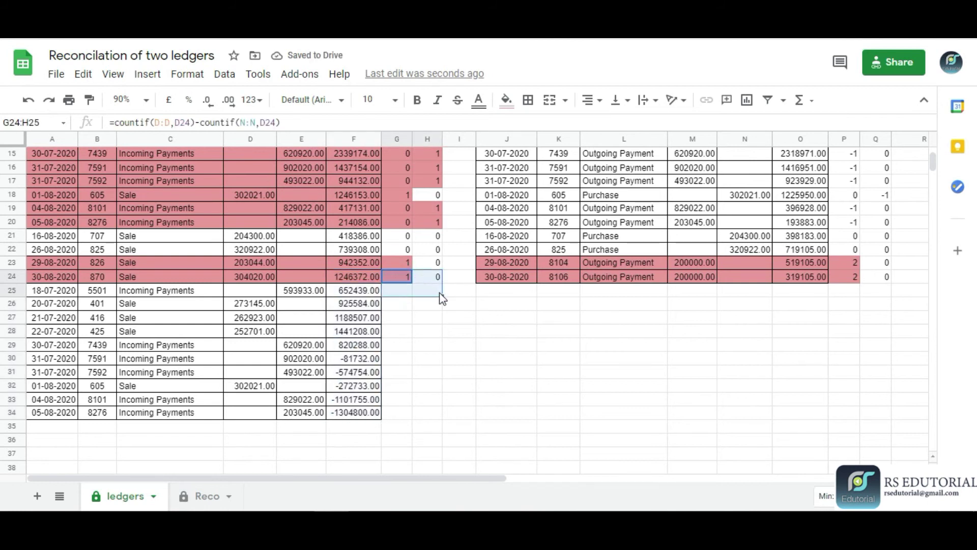
key(Up)
key(Down)
key(shift+Right)
key(ctrl+c)
key(shift+Down)
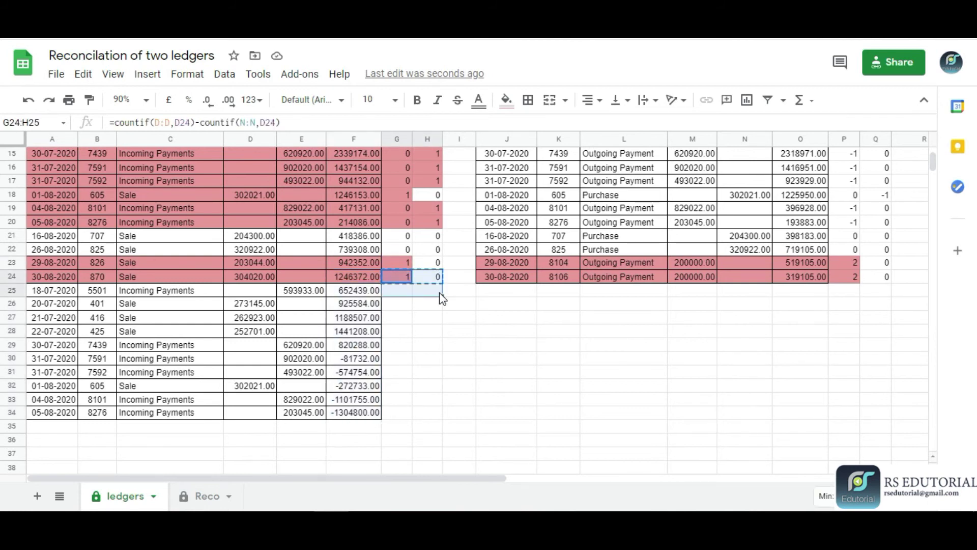
key(shift+Down)
key(shift+Down)
key(shift+Down)
key(shift+Down)
key(shift+Down)
key(shift+Down)
key(shift+Down)
key(shift+Down)
key(shift+Down)
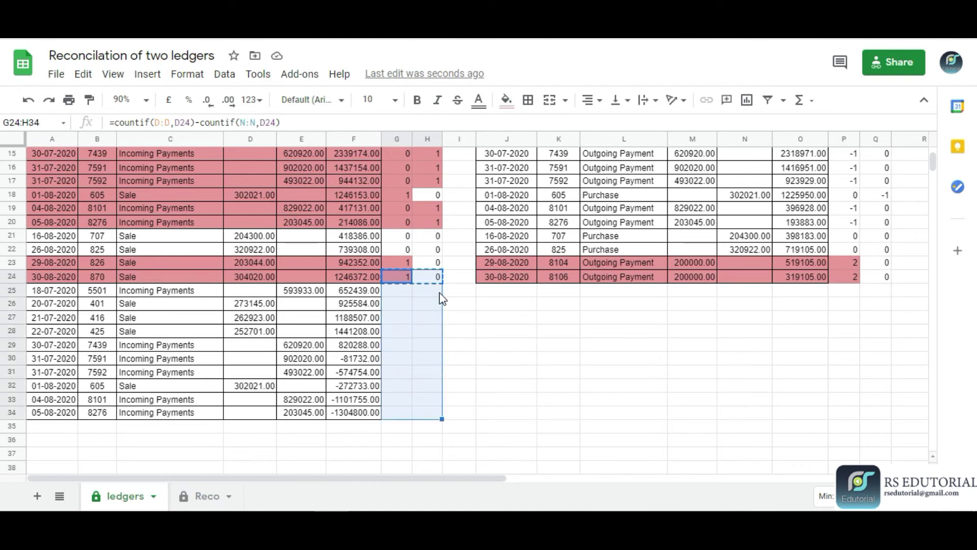
key(ctrl+v)
scroll(458, 281, up, 4)
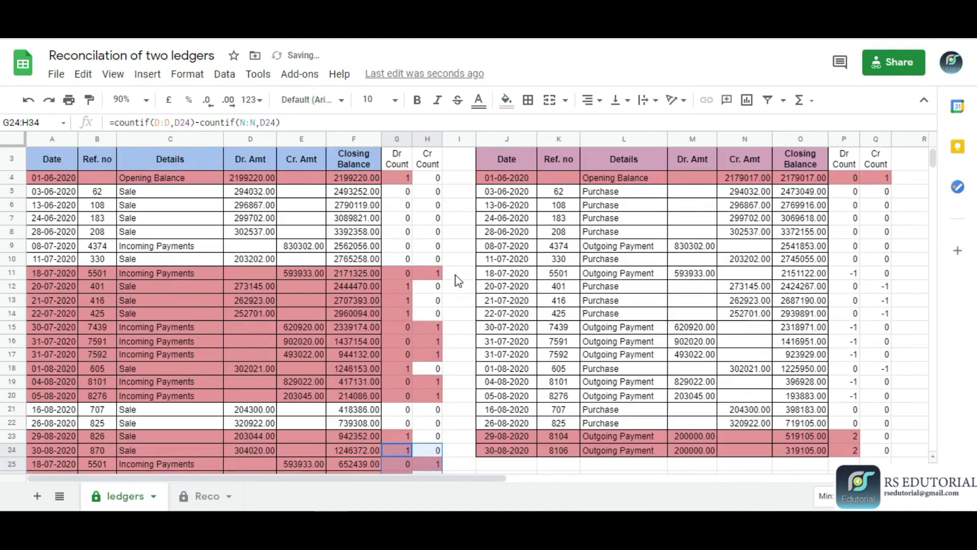
scroll(443, 255, up, 1)
scroll(419, 277, down, 6)
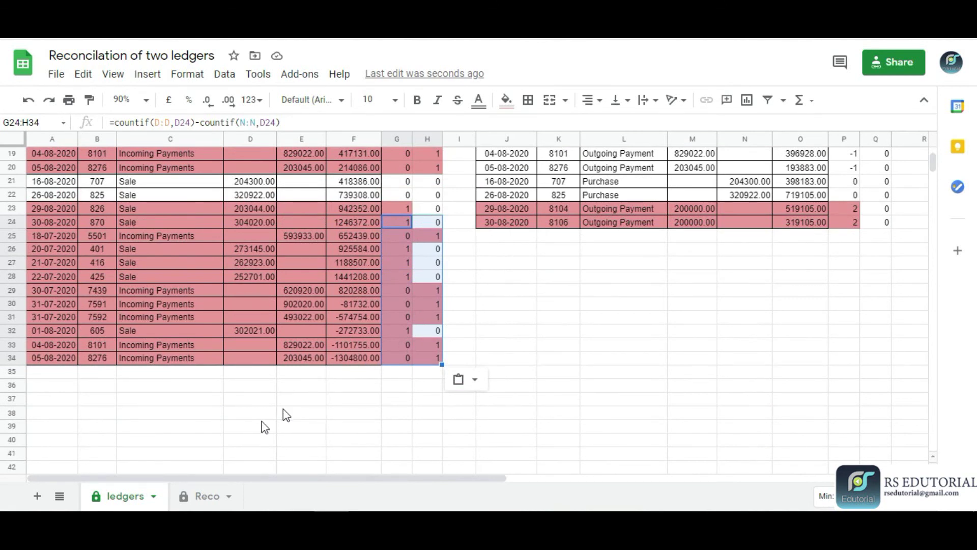
Review the Reco summary with the added Sukhdev entries, comparing Krishna's balances in C15 and C17 and examining C13 and C10
click(200, 496)
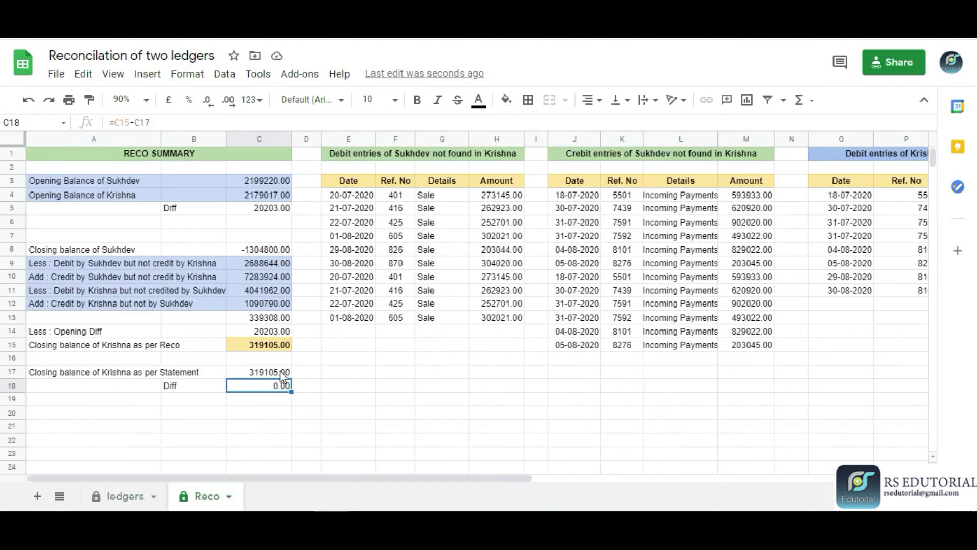
click(280, 349)
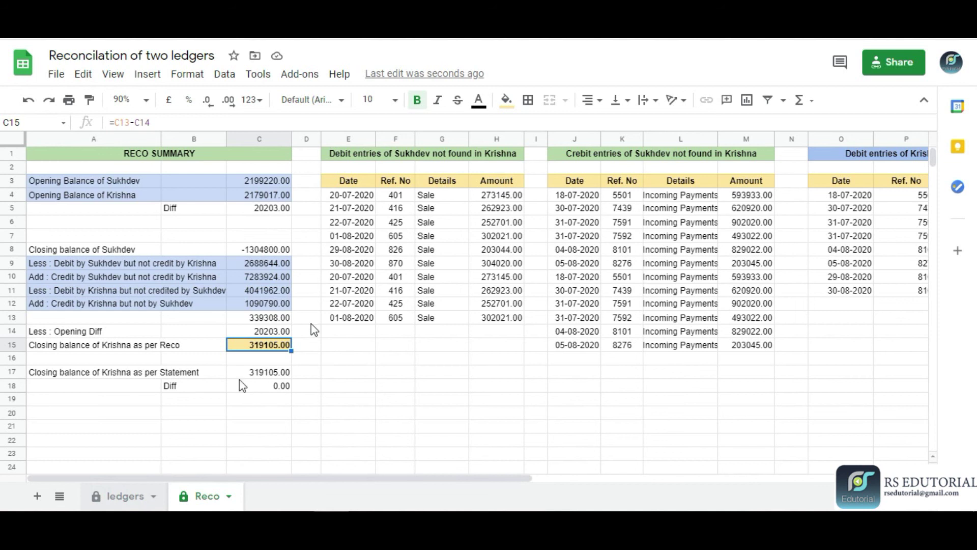
click(126, 496)
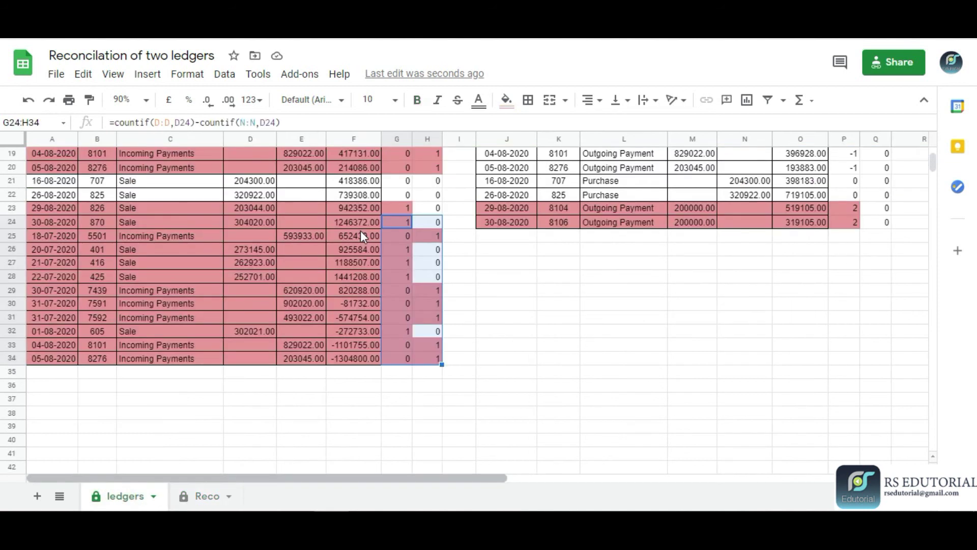
click(193, 500)
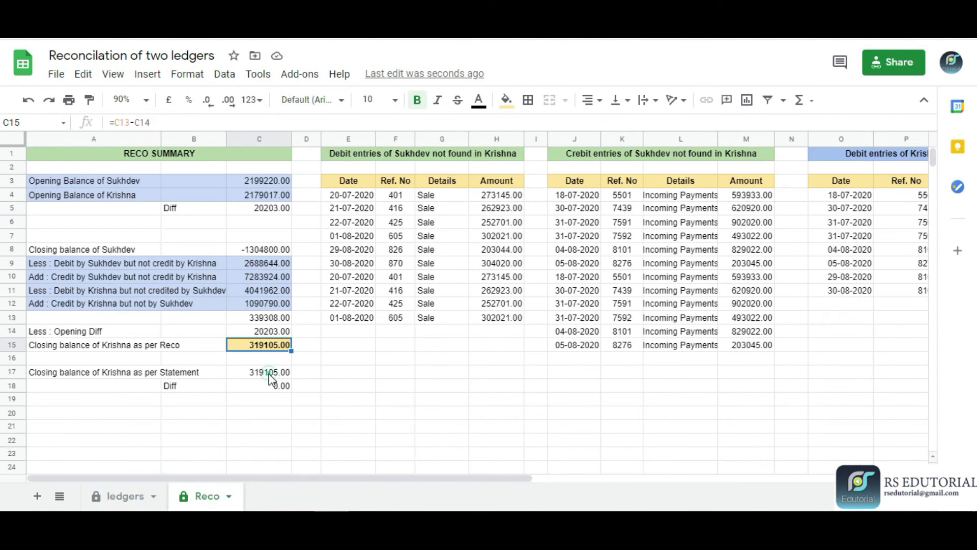
click(270, 375)
click(278, 349)
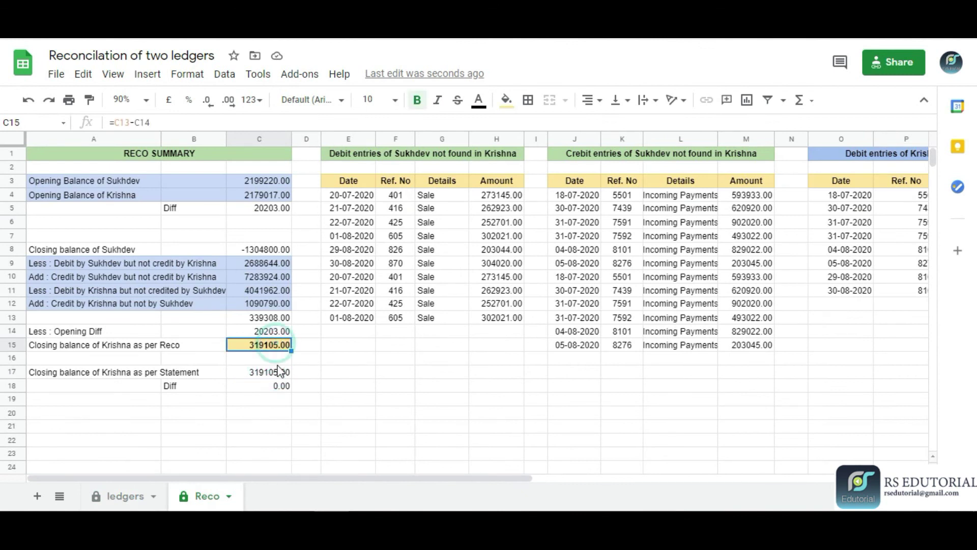
click(281, 321)
click(277, 278)
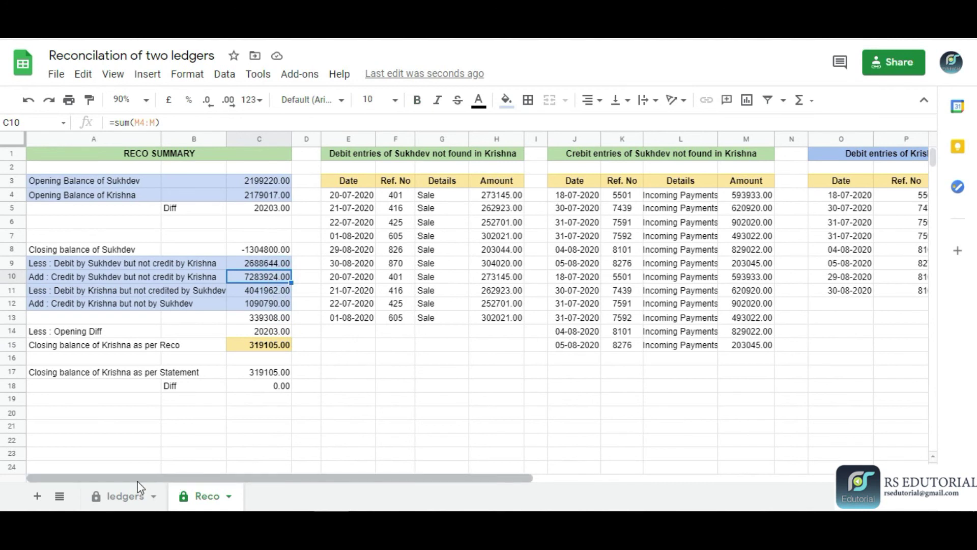
Compare Sukhdev's last closing balance in F34 of the ledgers sheet with Reco C8, and check Krishna's statement balance in C17
click(131, 496)
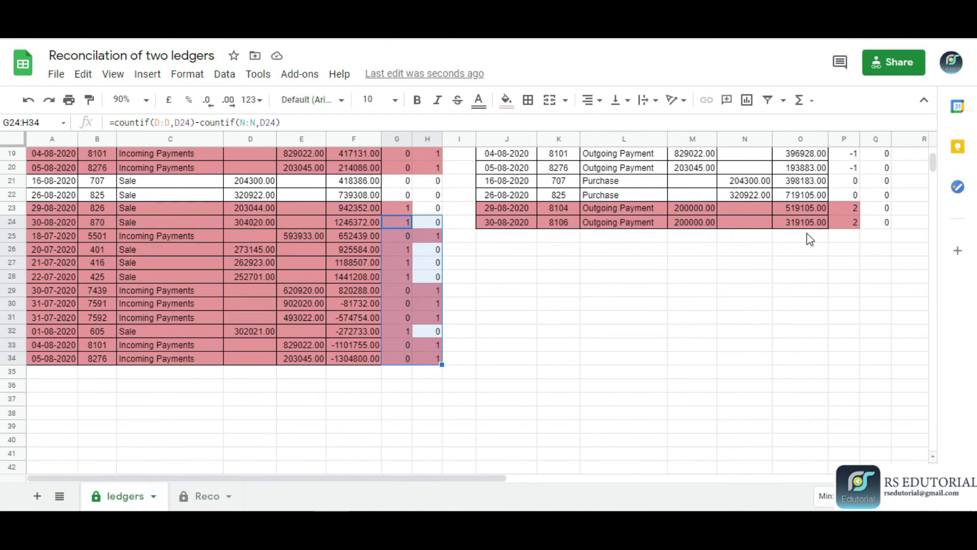
click(371, 363)
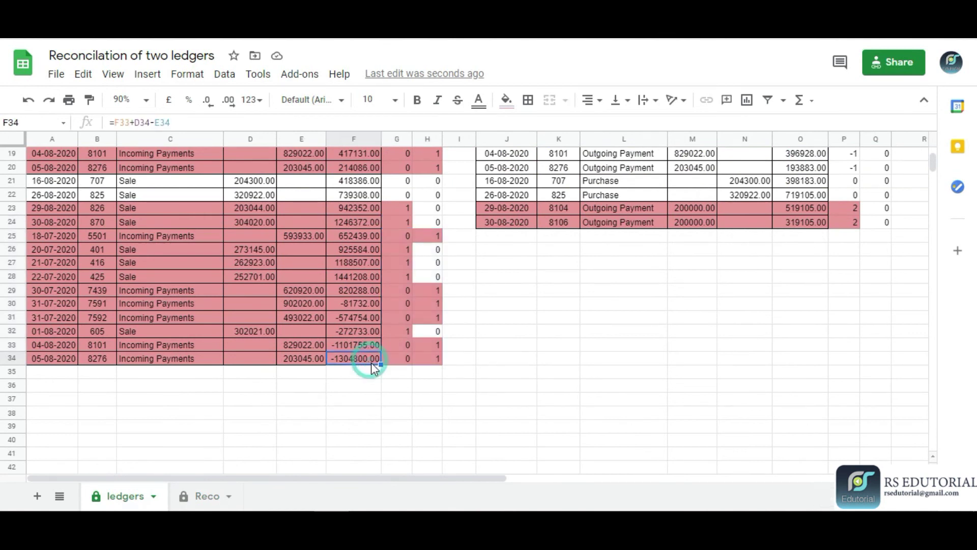
click(207, 496)
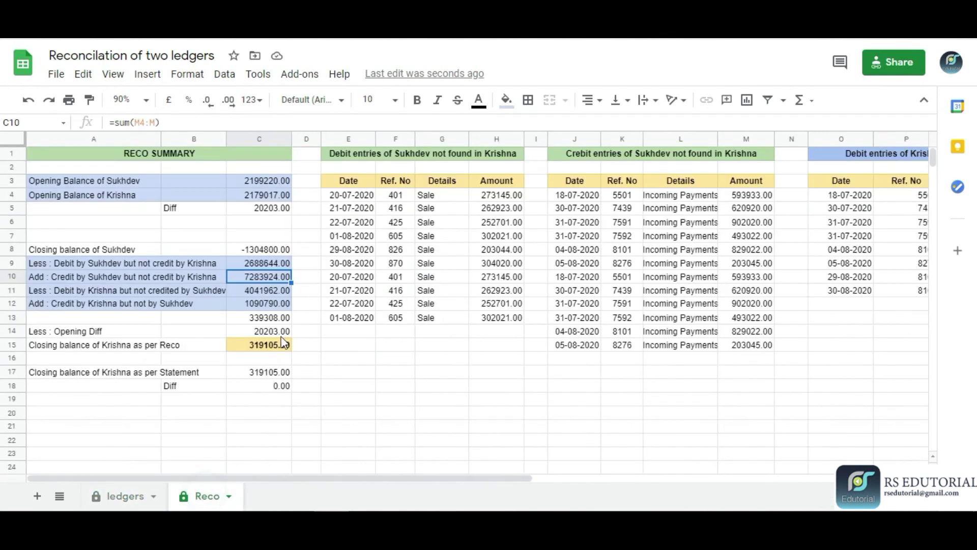
click(271, 251)
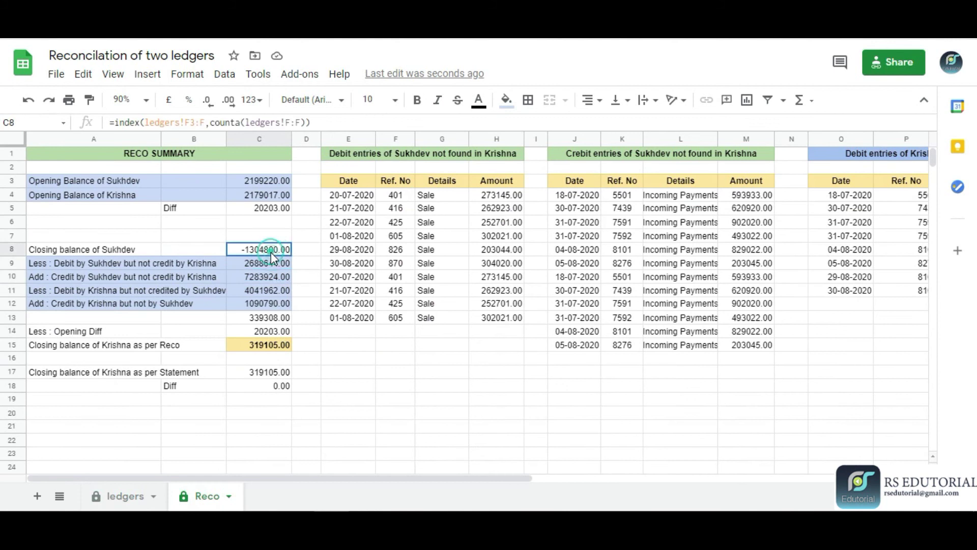
click(278, 372)
Clear the added Sukhdev test entries and formulas from A25:H38 on the ledgers sheet
click(122, 492)
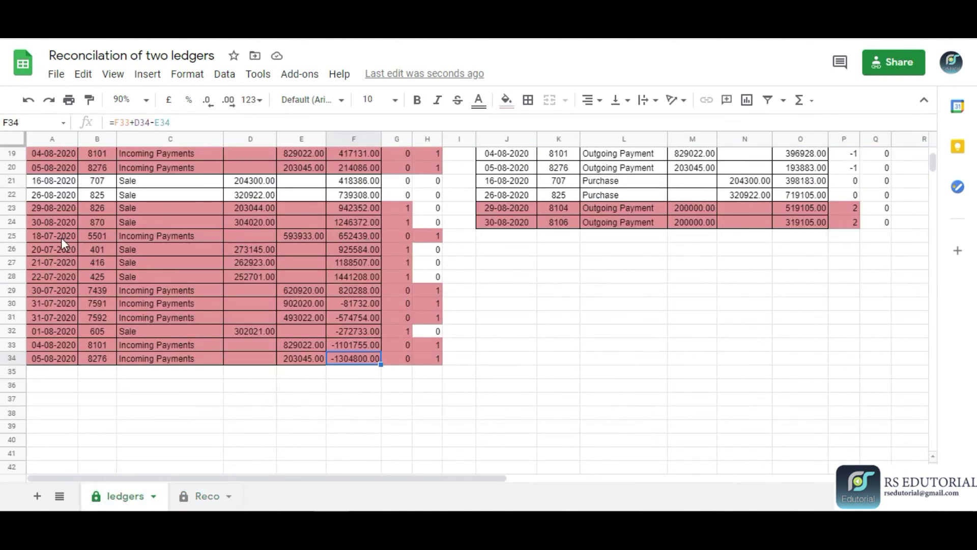
drag(61, 237, 426, 415)
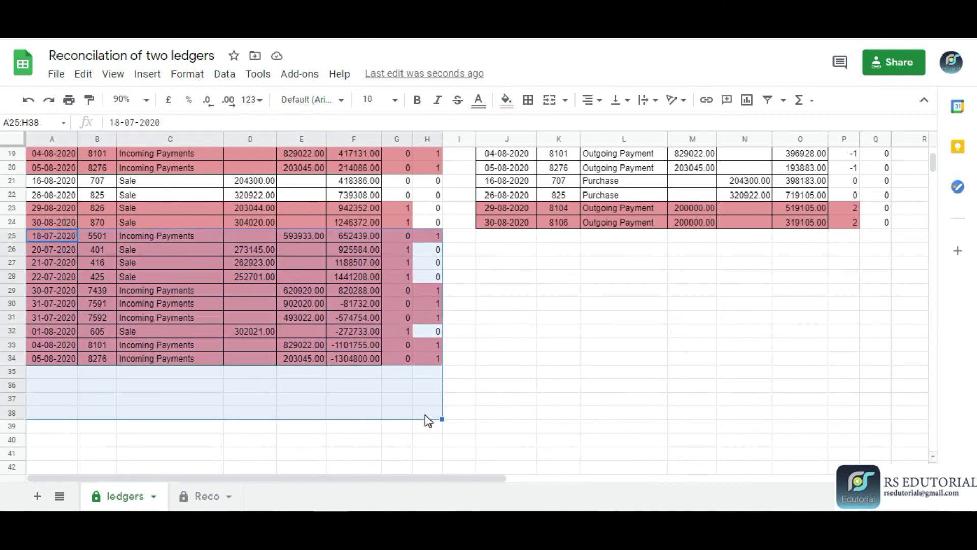
key(Delete)
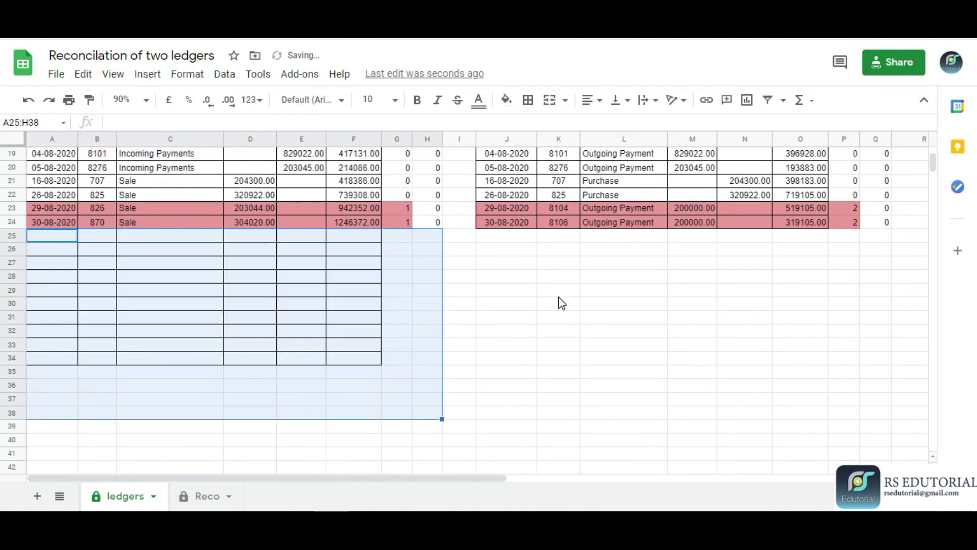
Copy Krishna's entries in J5:N11 and paste them below the ledger, starting at J25
scroll(561, 302, up, 5)
click(619, 289)
scroll(605, 295, down, 2)
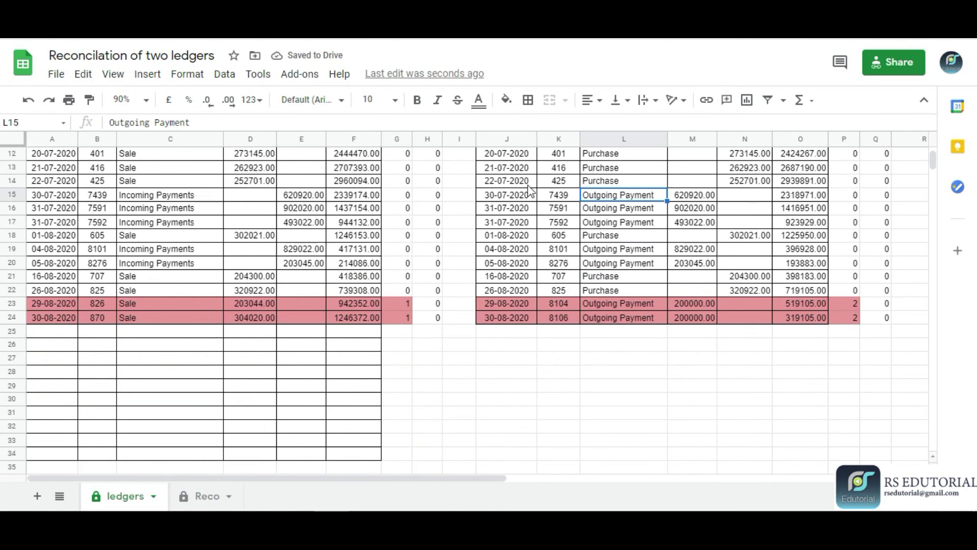
scroll(530, 191, up, 4)
drag(506, 225, 774, 314)
key(ctrl+c)
scroll(508, 407, down, 2)
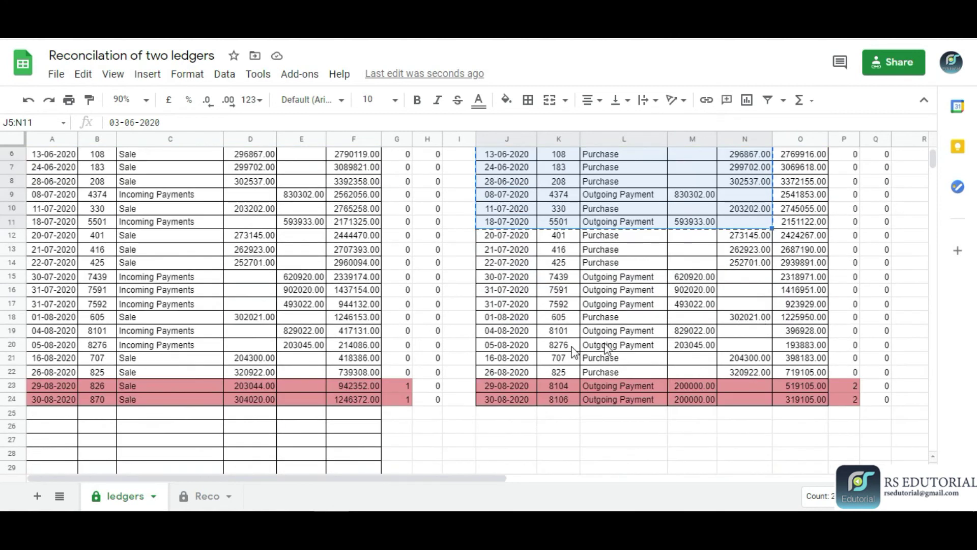
click(508, 413)
key(ctrl+v)
scroll(744, 313, down, 3)
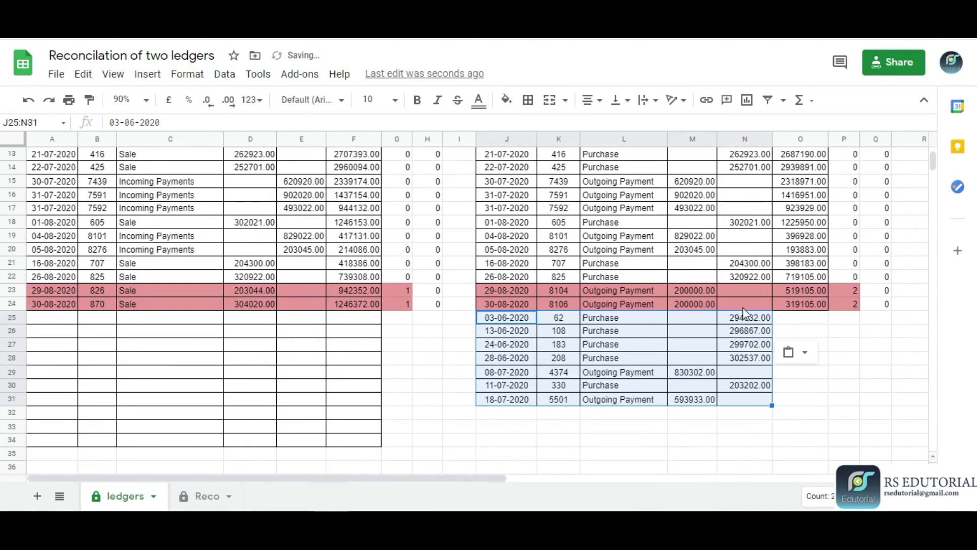
Copy Krishna's closing balance and Dr and Cr count formulas from O24:Q24 down through row 31
drag(812, 304, 882, 315)
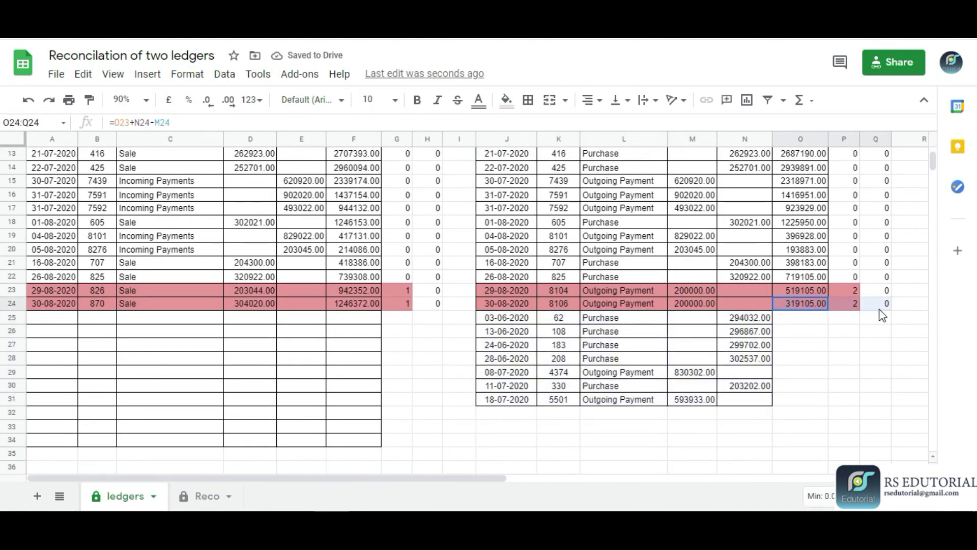
key(ctrl+c)
key(shift+Down)
key(shift+Down)
key(shift+Down)
key(shift+Down)
key(shift+Down)
key(shift+Down)
key(shift+Down)
key(ctrl+v)
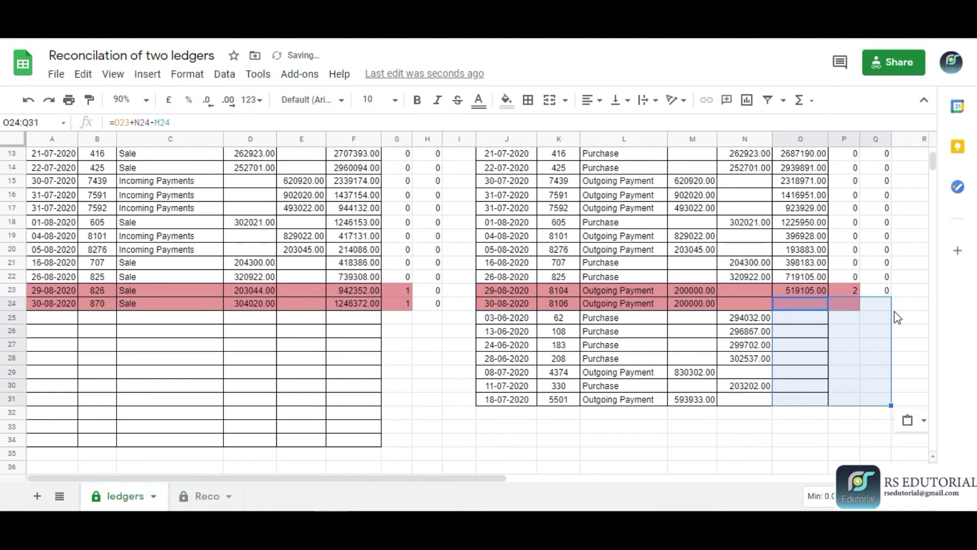
Compare Krishna's last balance in O31 with the statement balance in the Reco summary, and inspect Sukhdev's closing balance in C8
click(813, 400)
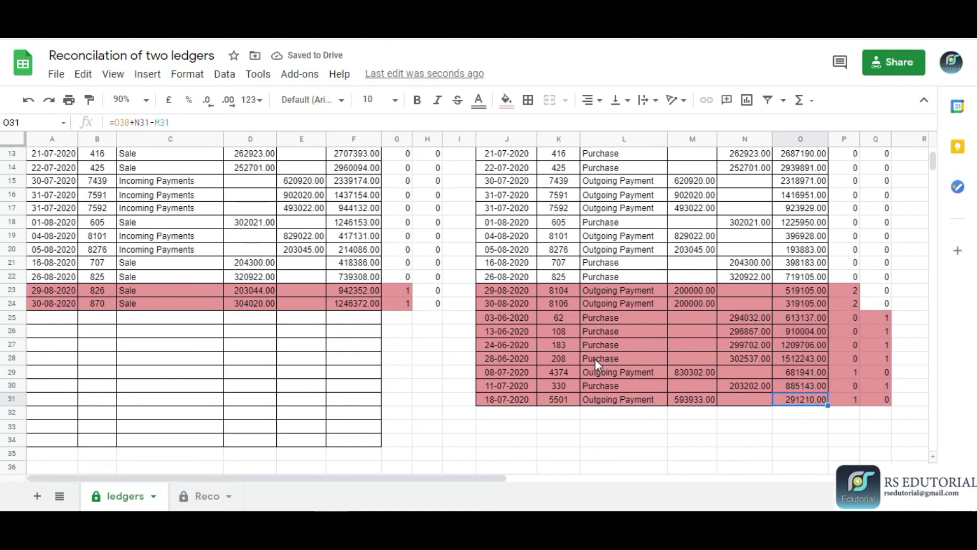
click(206, 496)
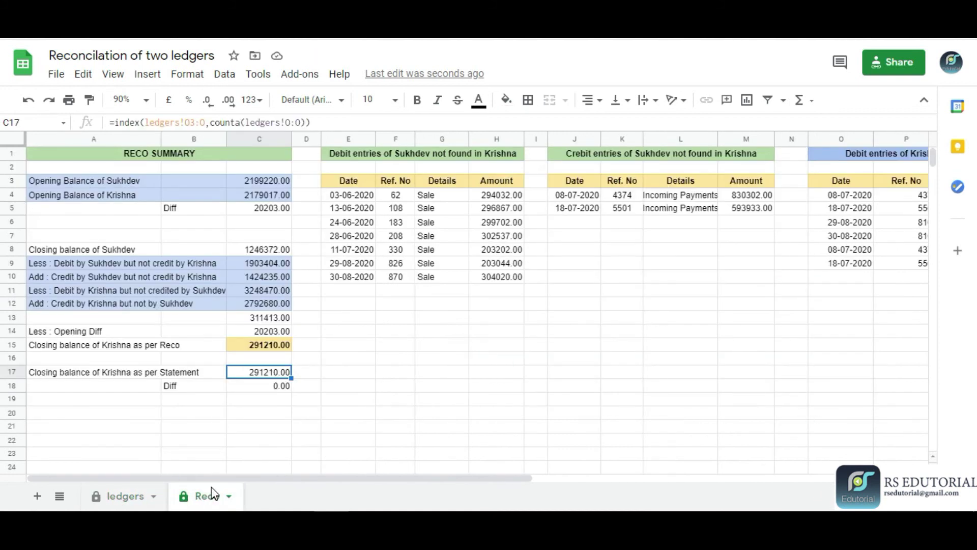
click(259, 247)
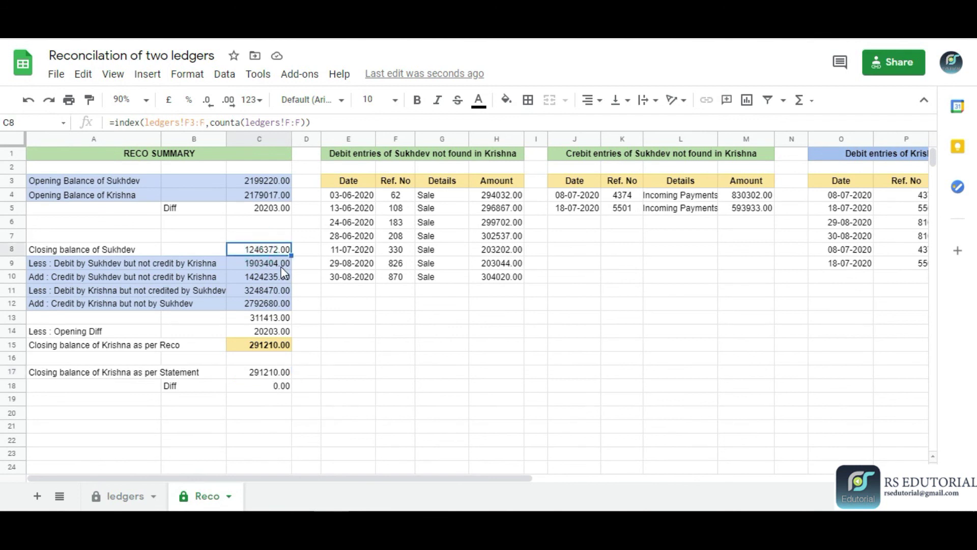
Compare Sukhdev's last balance in F24 and Krishna's last balance on the ledgers sheet with the closing balances in the Reco summary
click(121, 496)
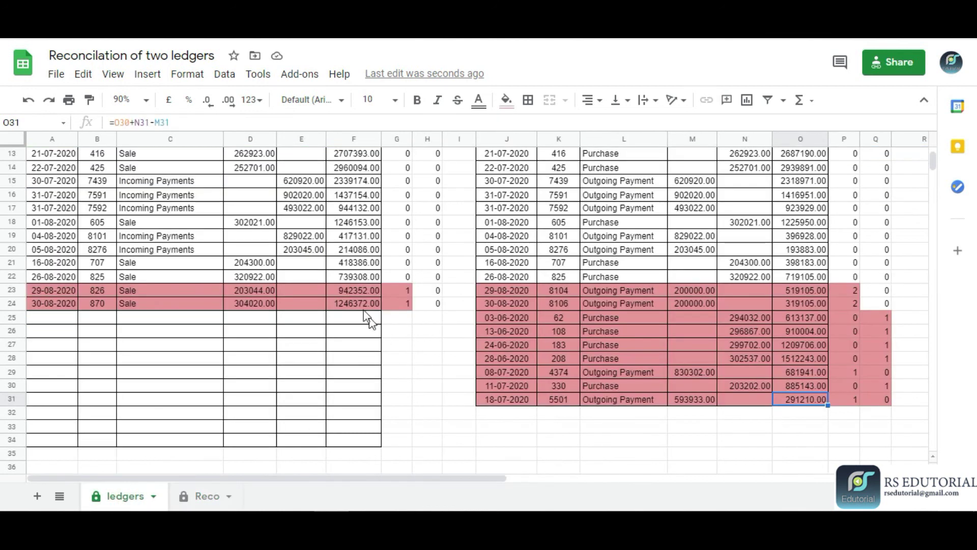
click(359, 303)
scroll(359, 326, up, 5)
scroll(740, 262, down, 5)
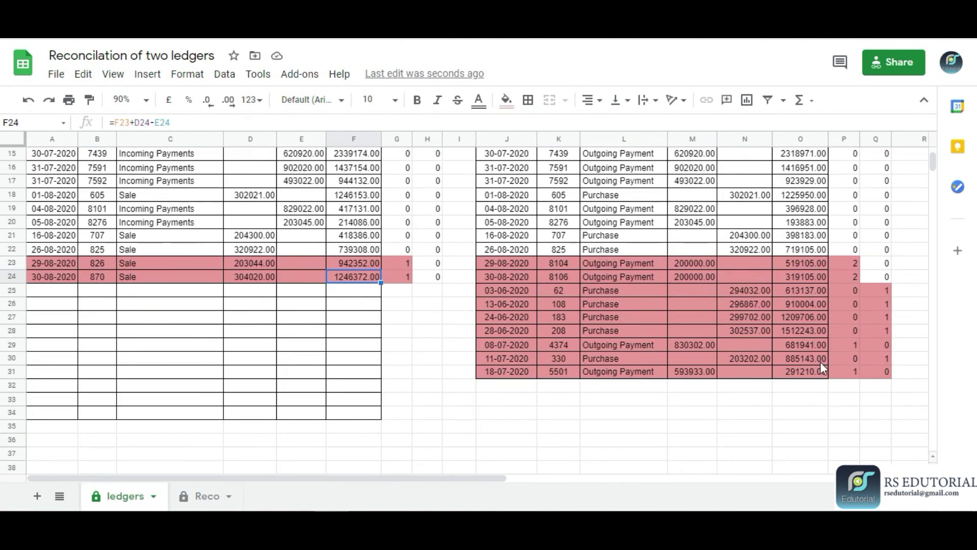
click(206, 497)
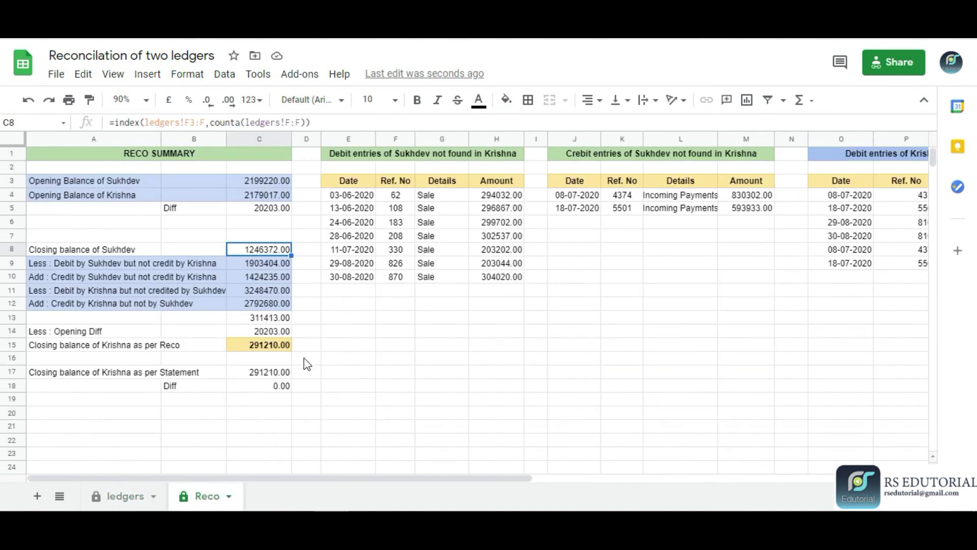
click(283, 348)
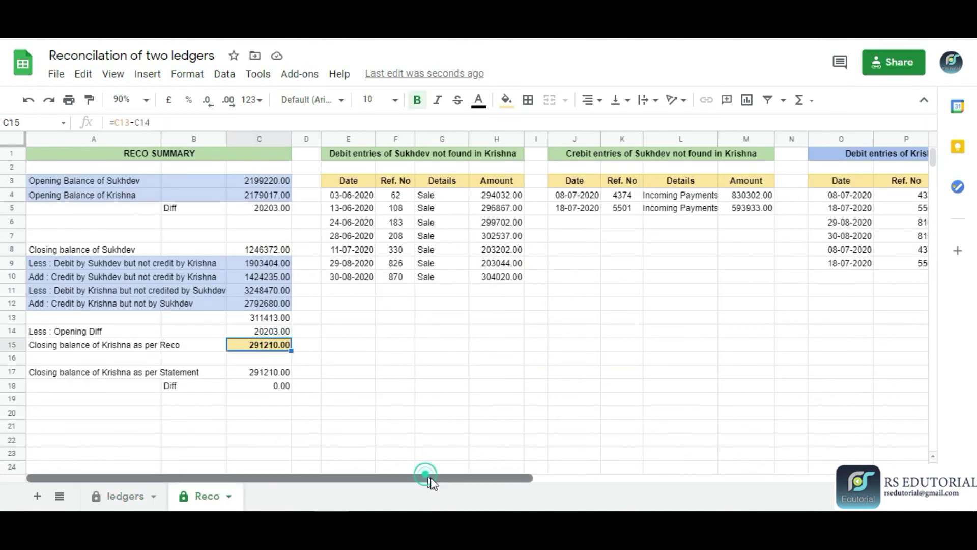
Review the lists of unmatched debit and credit entries of Sukhdev and Krishna on the Reco sheet, and return to the summary's Diff row
drag(428, 477, 685, 506)
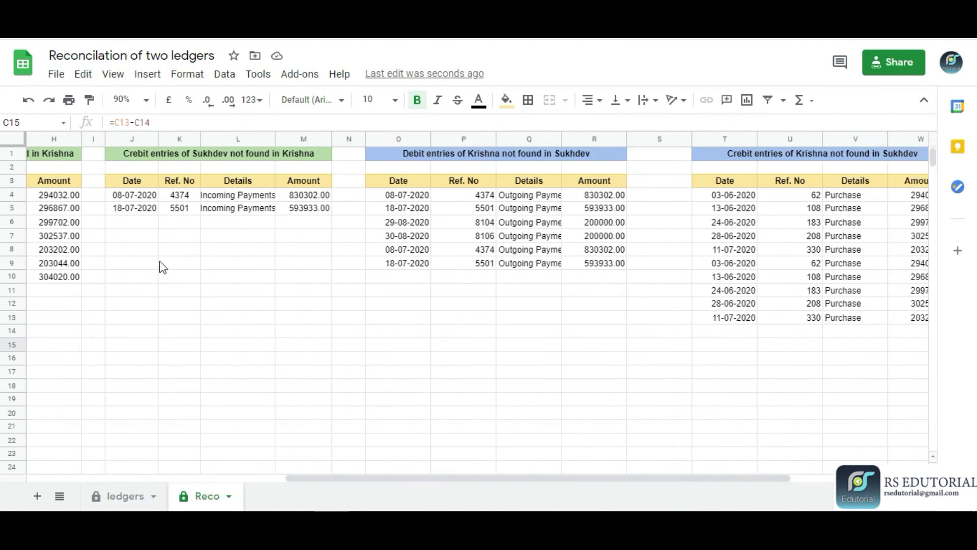
mouse_move(162, 270)
mouse_down()
mouse_move(817, 393)
mouse_move(903, 393)
mouse_up()
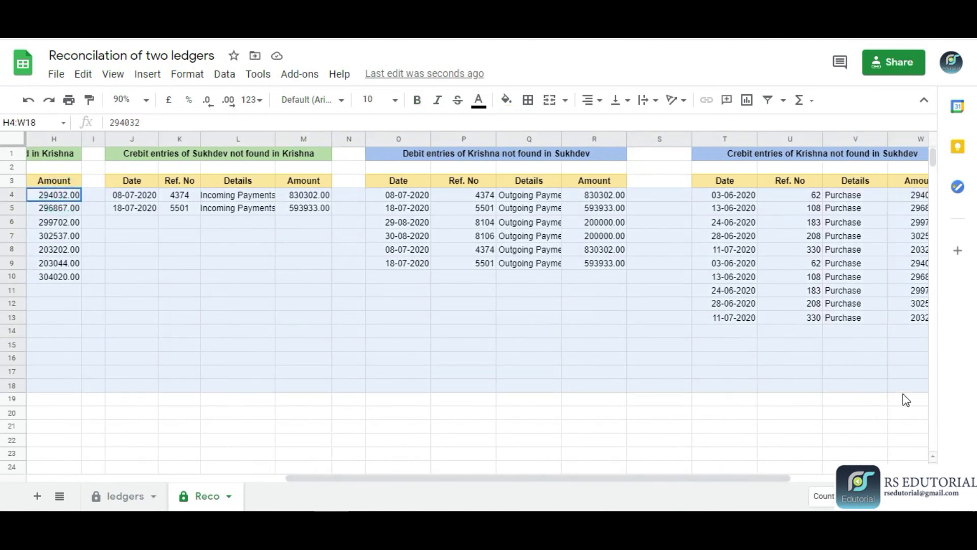
drag(629, 478, 668, 485)
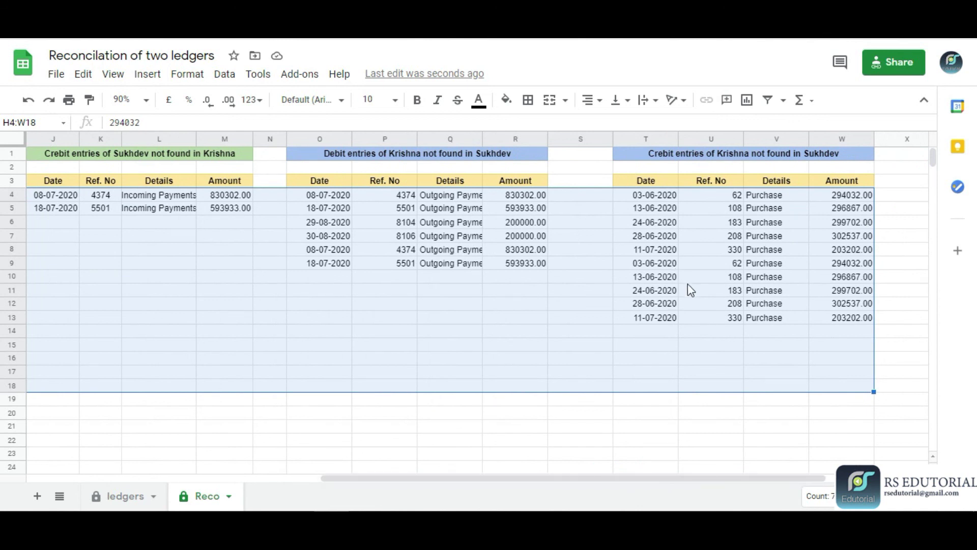
drag(650, 476, 358, 478)
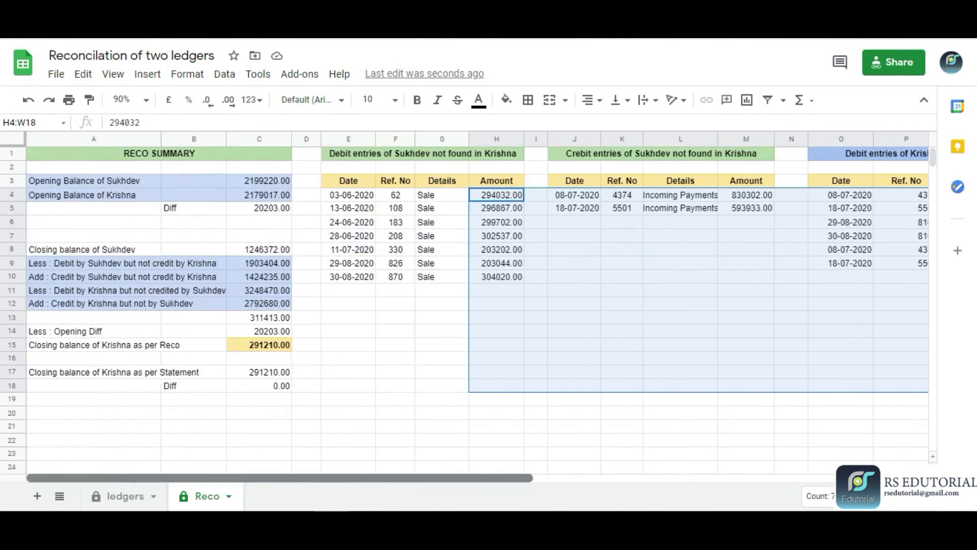
click(219, 385)
Delete rows 25 to 39 below the original entries on the ledgers sheet to remove Krishna's added test entries
click(134, 494)
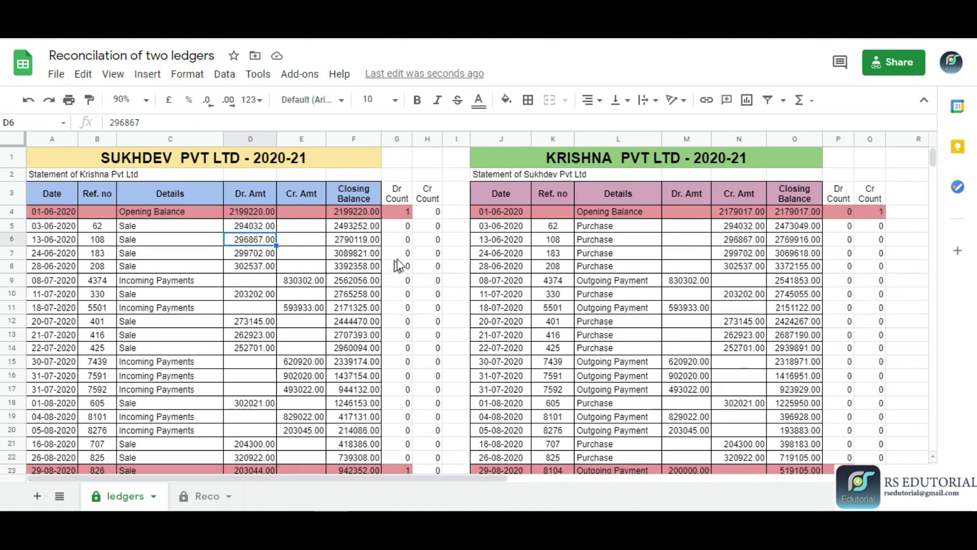
click(418, 256)
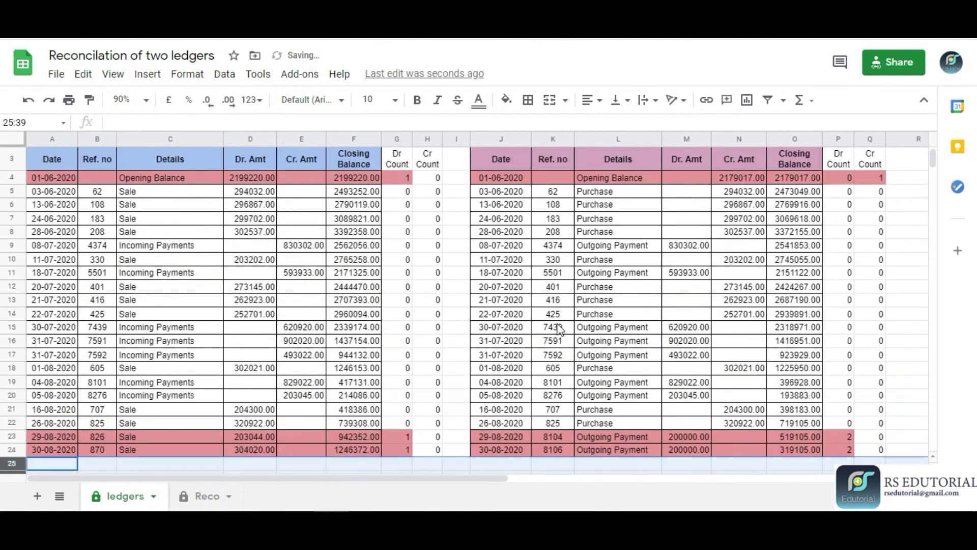
click(552, 299)
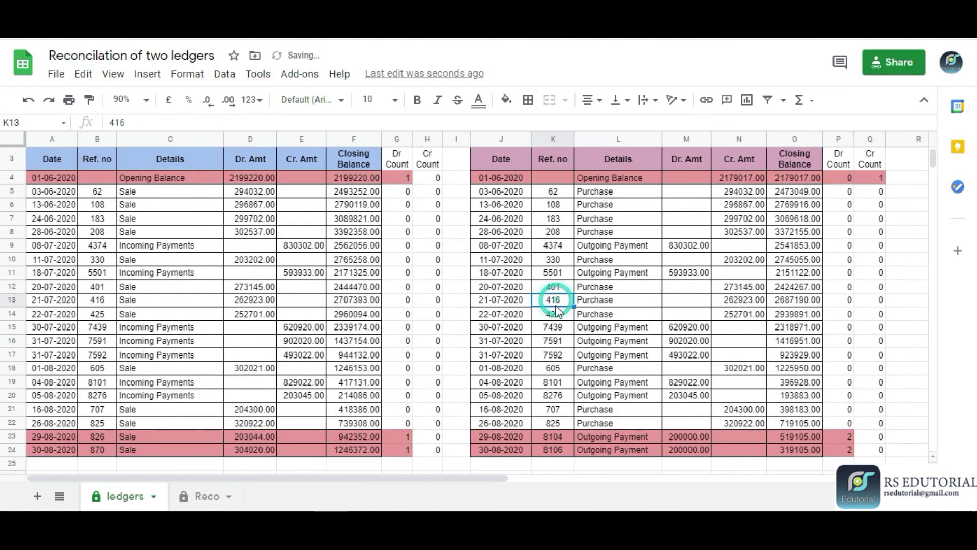